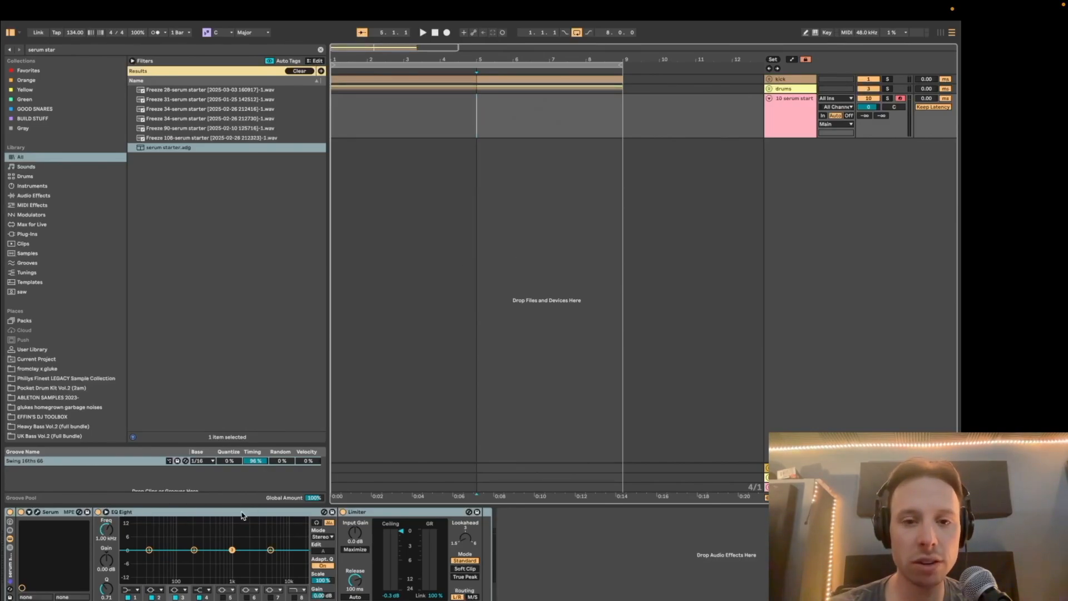
Open the Serum instrument on the serum starter track and toggle oscillator B on and off.
{"action": "scroll", "coordinate": [542, 132], "scroll_direction": "up", "scroll_amount": 1}
{"action": "left_click", "coordinate": [491, 123]}
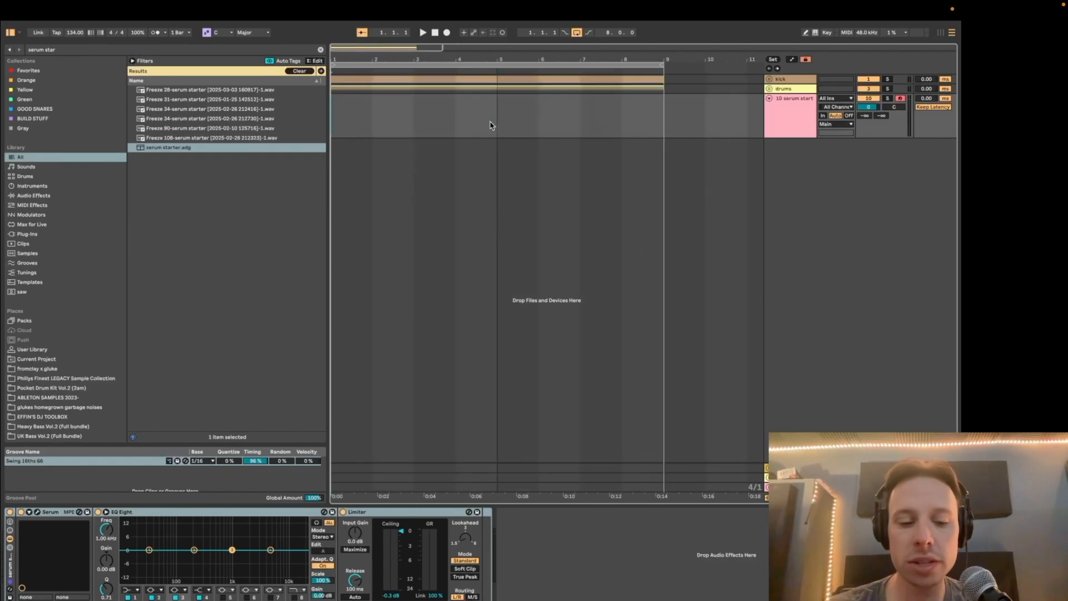
{"action": "left_click", "coordinate": [38, 512]}
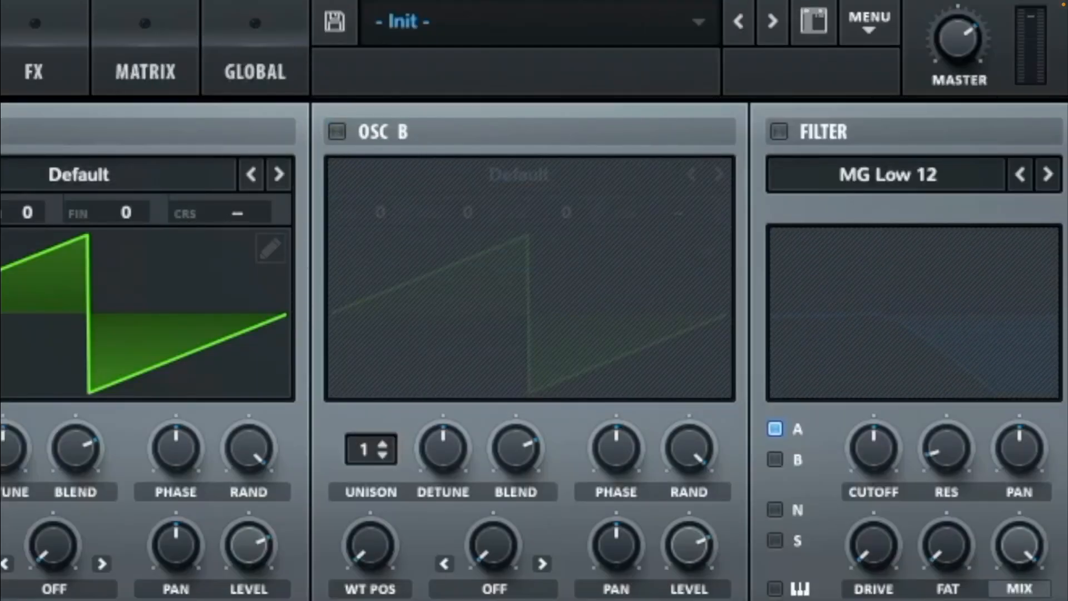
{"action": "left_click", "coordinate": [339, 131]}
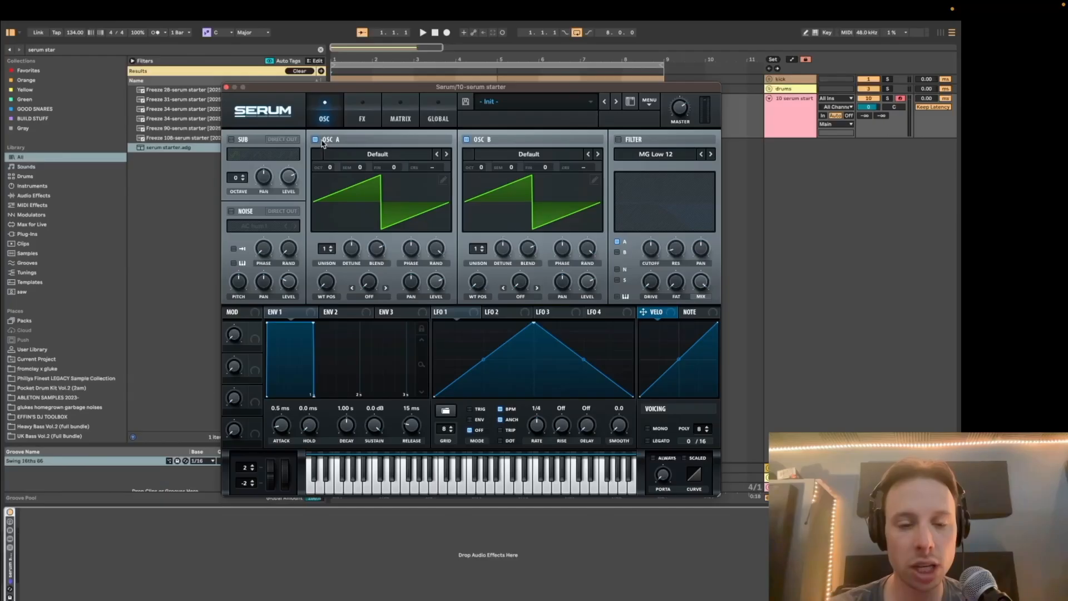
{"action": "left_click", "coordinate": [467, 140]}
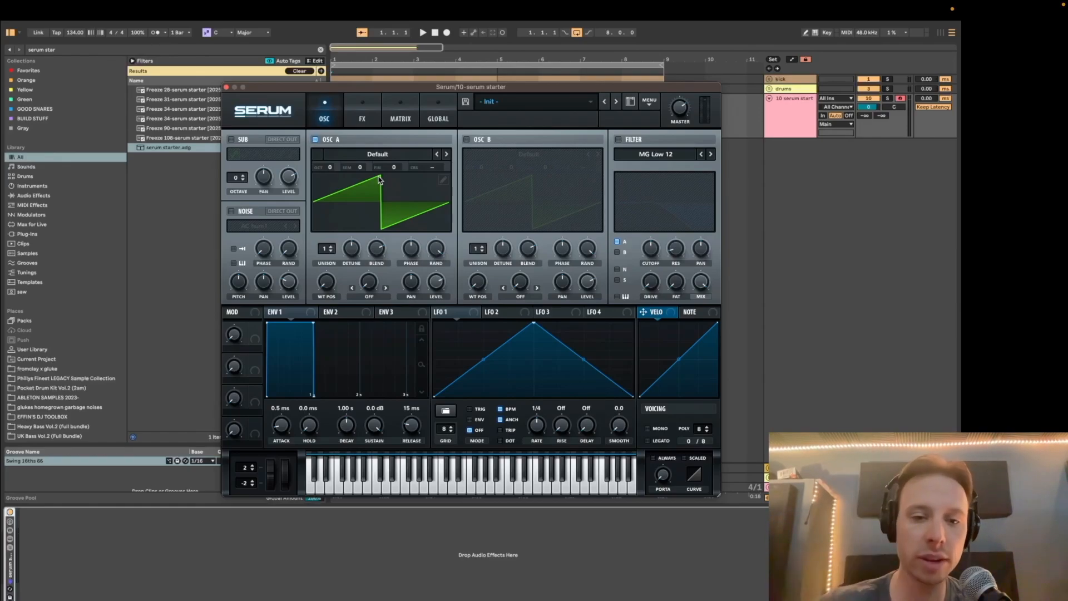
Load the Basic Shapes wavetable in oscillator A and sweep its wavetable position through the shapes, ending on the sine wave.
{"action": "left_click", "coordinate": [447, 155]}
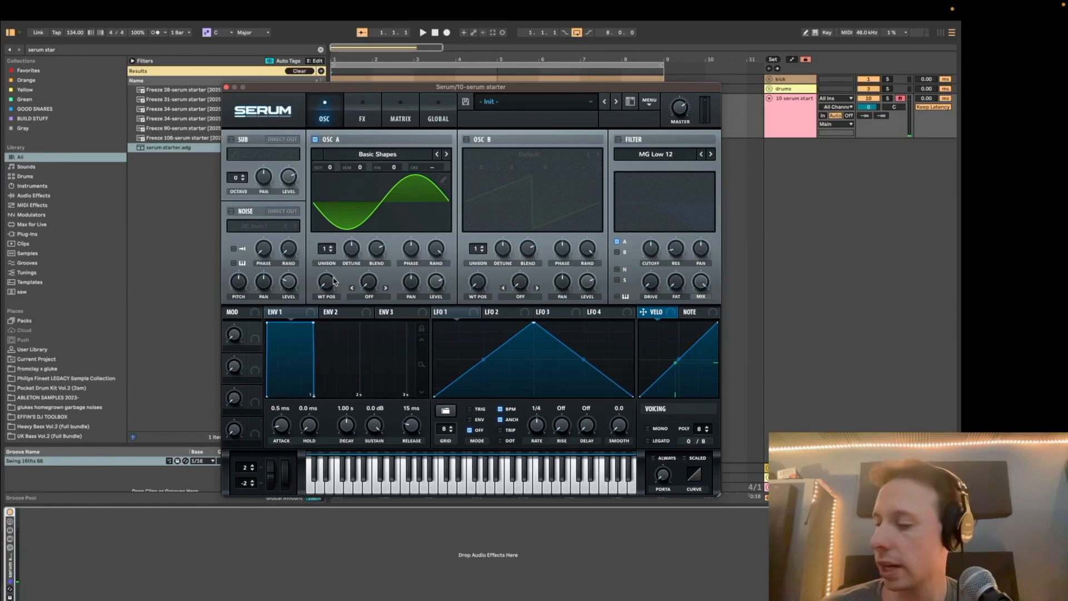
{"action": "left_click_drag", "start_coordinate": [334, 281], "coordinate": [323, 257]}
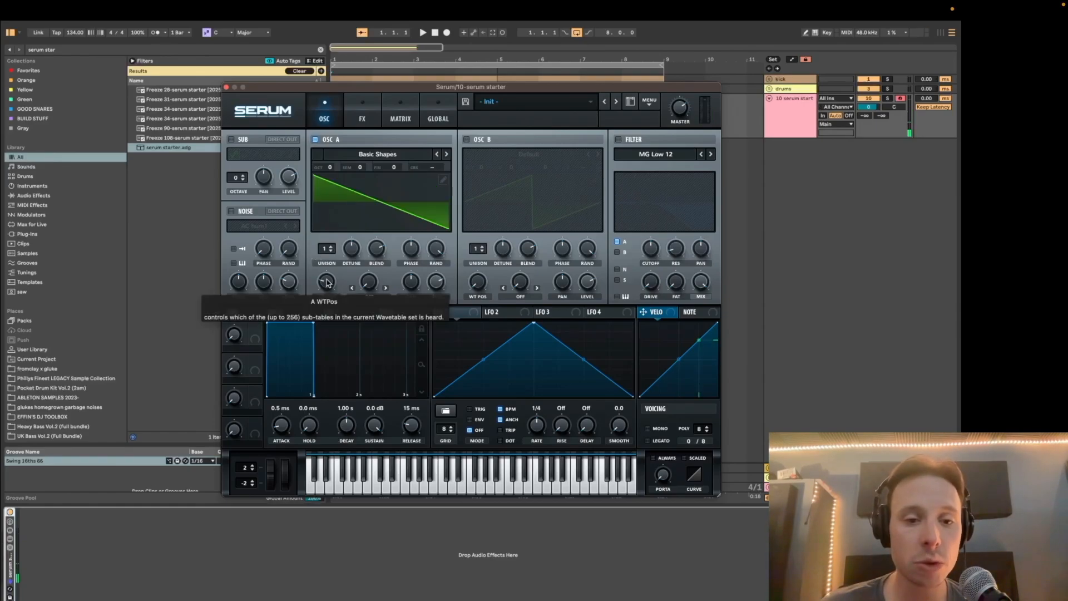
{"action": "left_click_drag", "start_coordinate": [327, 282], "coordinate": [324, 264]}
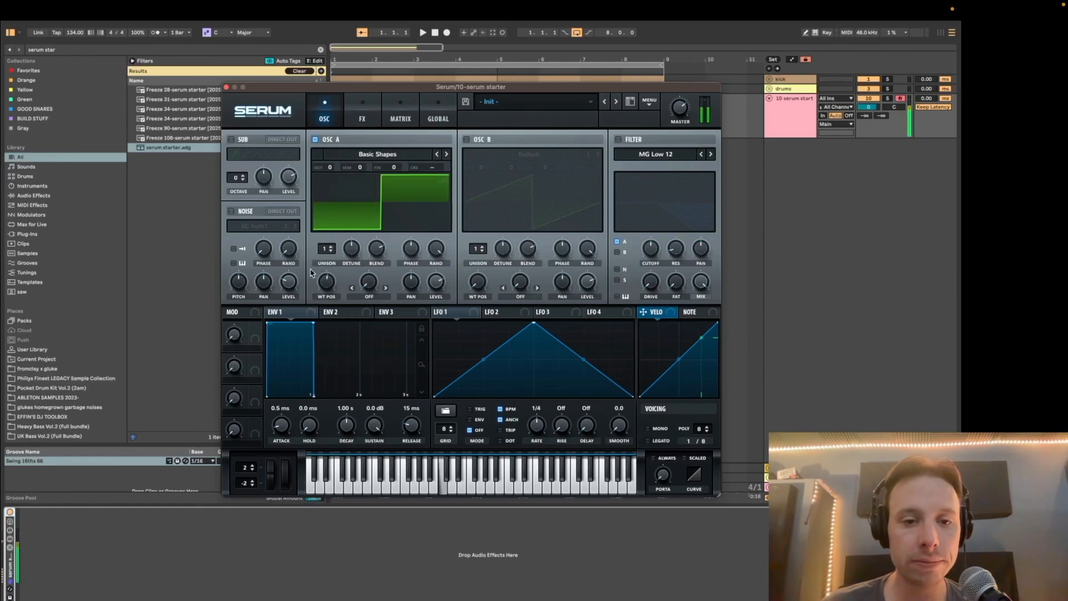
{"action": "left_click_drag", "start_coordinate": [327, 283], "coordinate": [317, 247]}
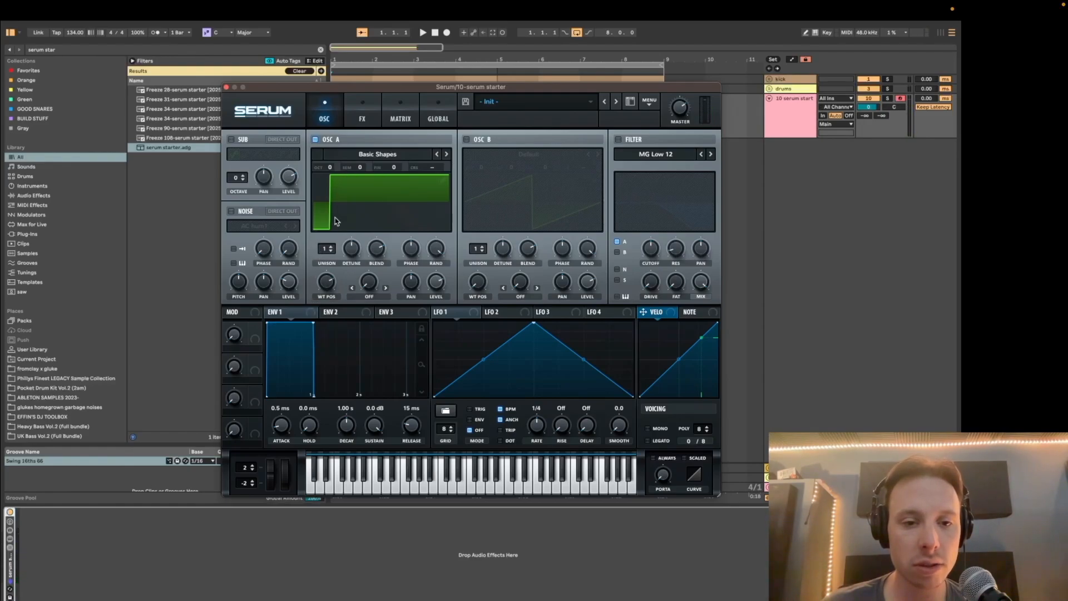
{"action": "left_click_drag", "start_coordinate": [327, 283], "coordinate": [322, 189]}
{"action": "left_click_drag", "start_coordinate": [334, 242], "coordinate": [306, 342]}
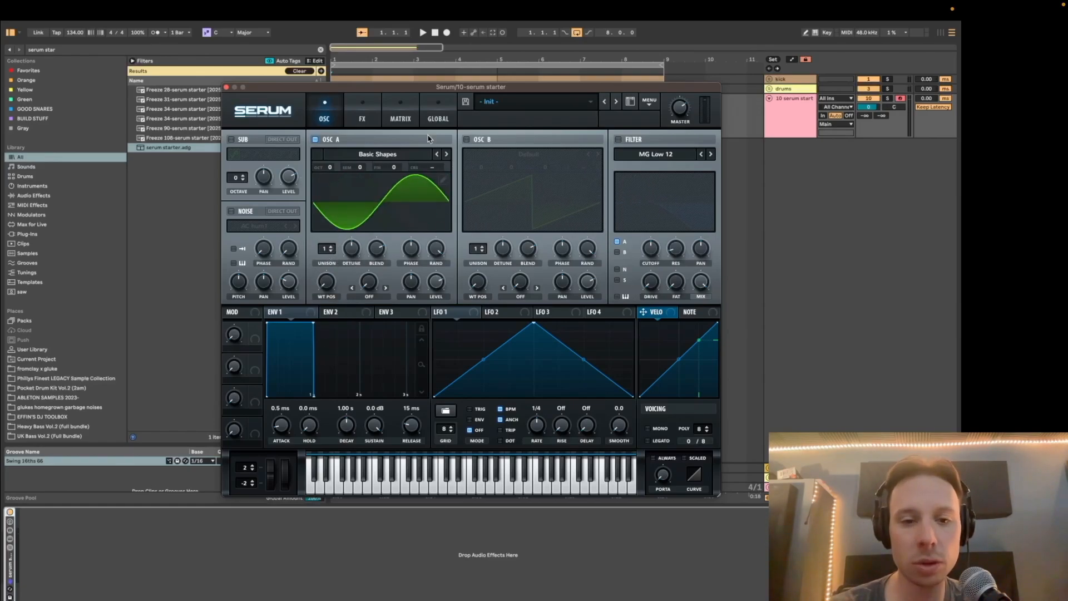
Browse the wavetable categories for oscillator A without choosing one, and toggle oscillator B on and off.
{"action": "left_click", "coordinate": [377, 154]}
{"action": "mouse_move", "coordinate": [367, 192]}
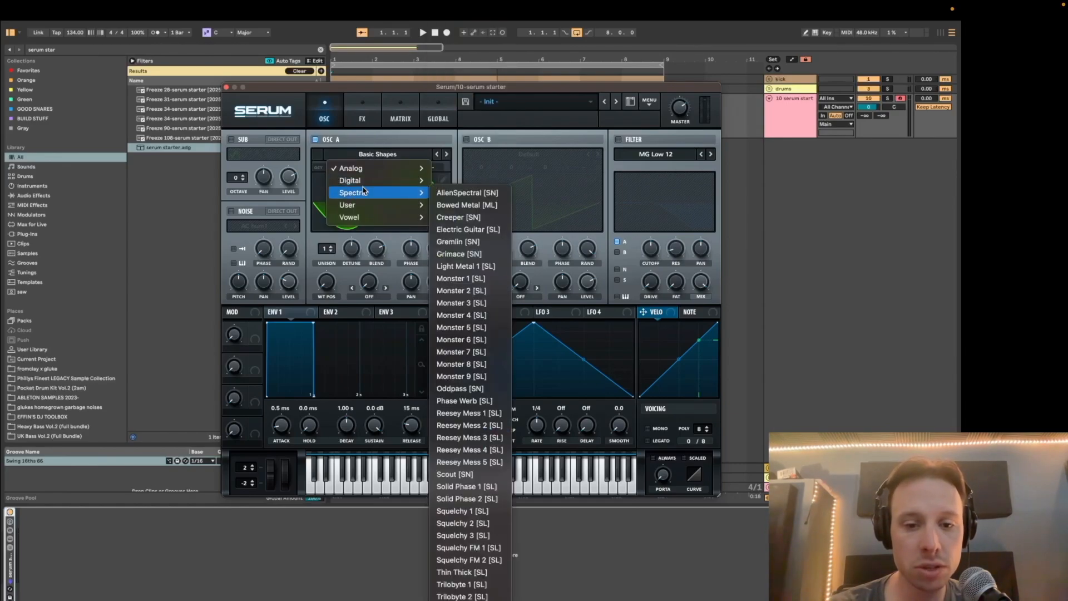
{"action": "left_click", "coordinate": [460, 222]}
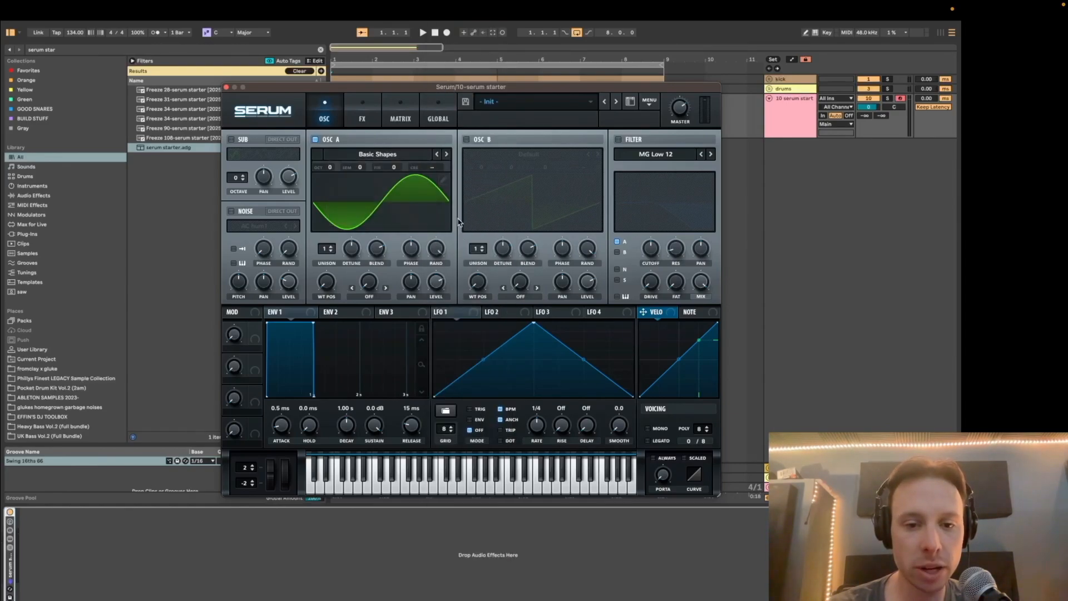
{"action": "left_click", "coordinate": [466, 140]}
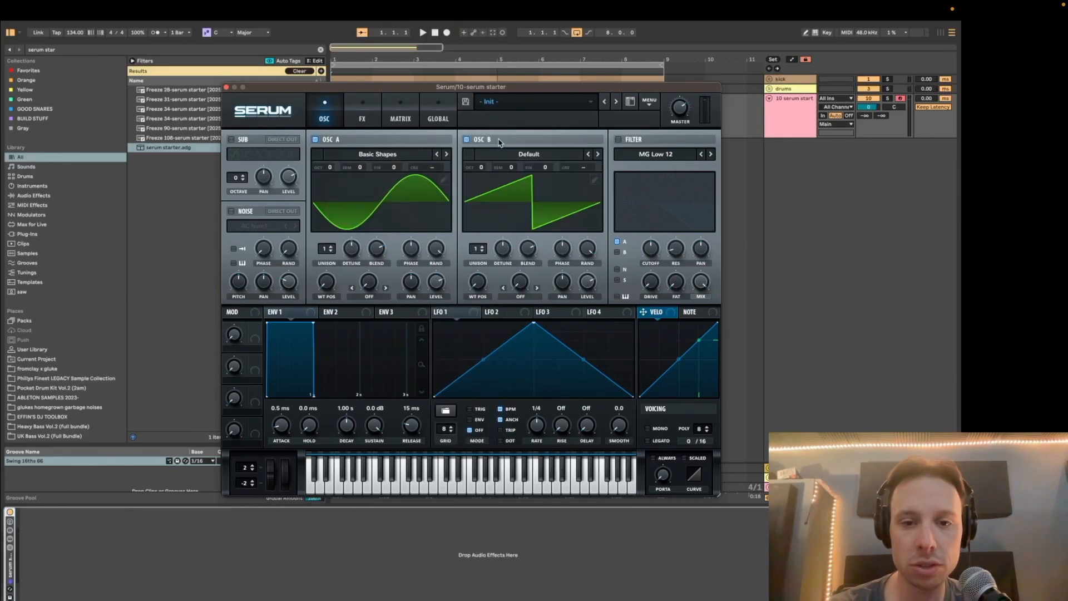
{"action": "left_click", "coordinate": [467, 139]}
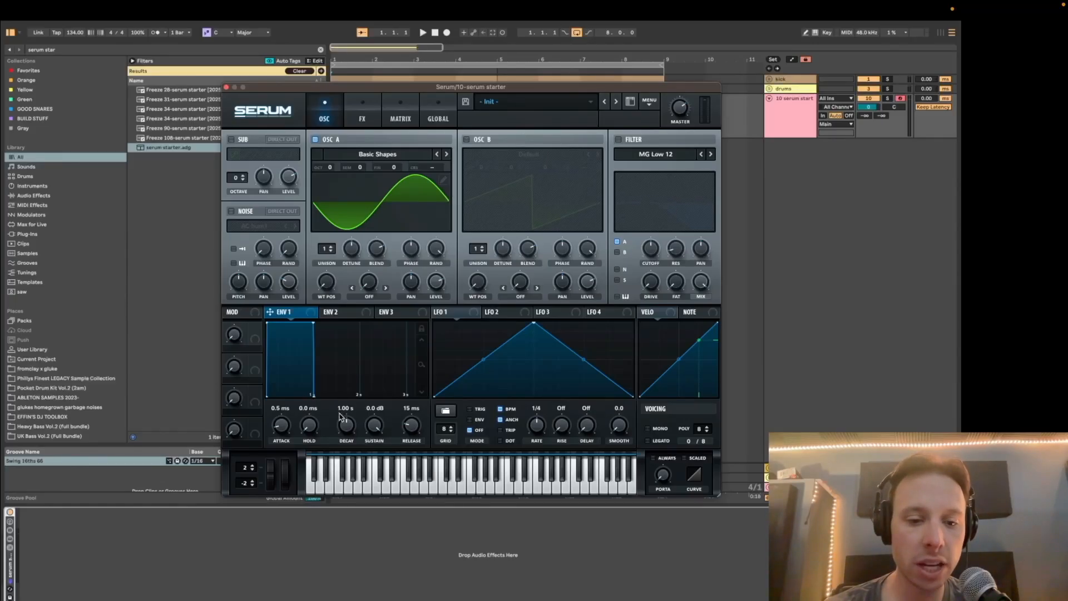
Lower envelope 1's sustain to -∞ dB, steepen its decay curve and adjust the decay time.
{"action": "left_click_drag", "start_coordinate": [377, 430], "coordinate": [377, 472]}
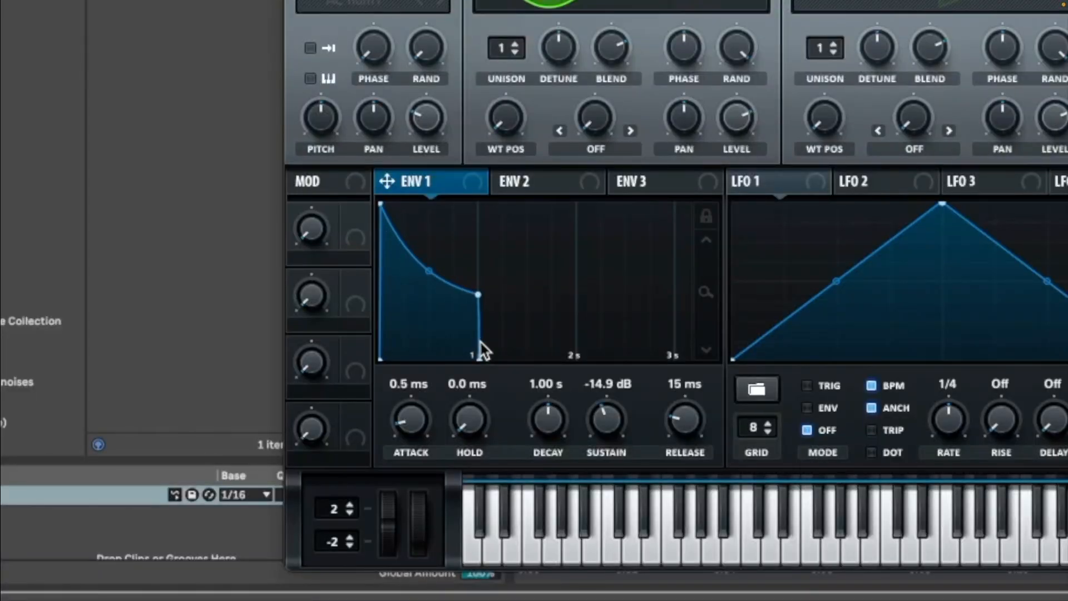
{"action": "left_click_drag", "start_coordinate": [607, 420], "coordinate": [611, 600]}
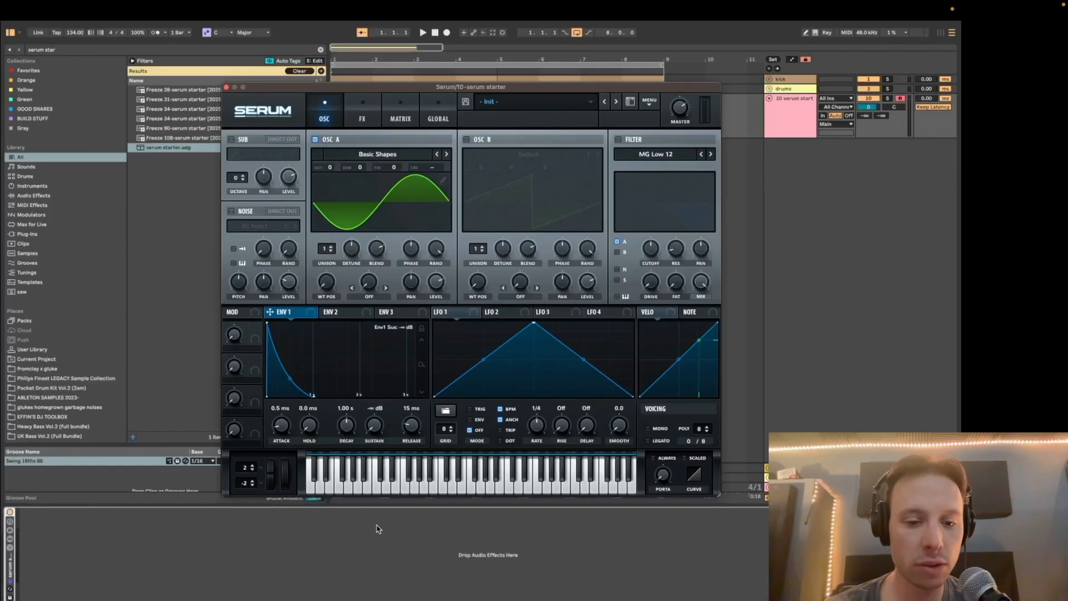
{"action": "left_click_drag", "start_coordinate": [290, 378], "coordinate": [289, 387]}
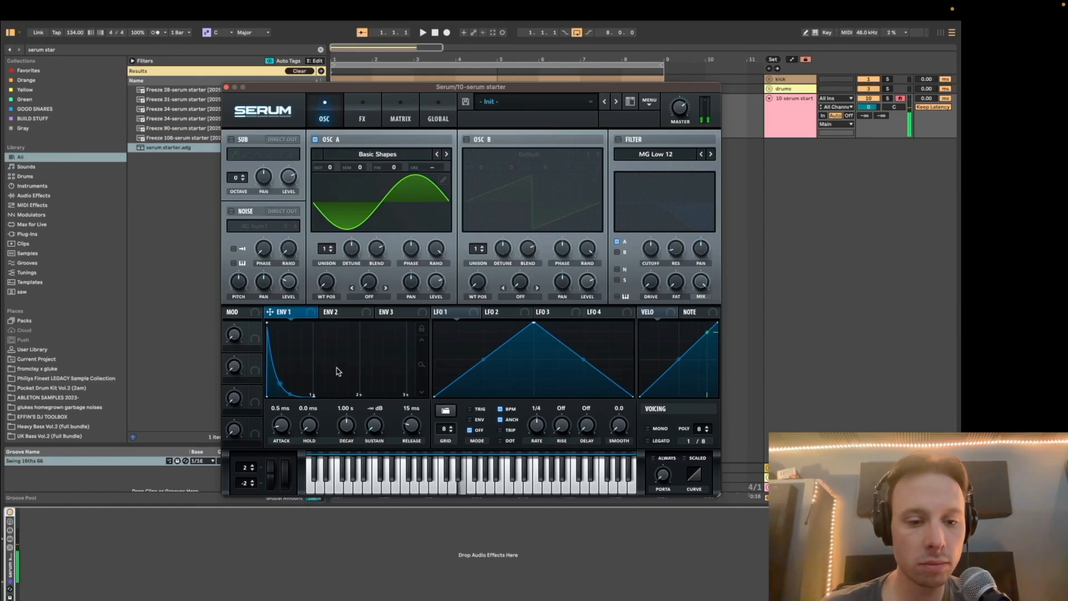
{"action": "mouse_move", "coordinate": [348, 427]}
{"action": "left_mouse_down"}
{"action": "mouse_move", "coordinate": [354, 457]}
{"action": "mouse_move", "coordinate": [363, 424]}
{"action": "left_mouse_up"}
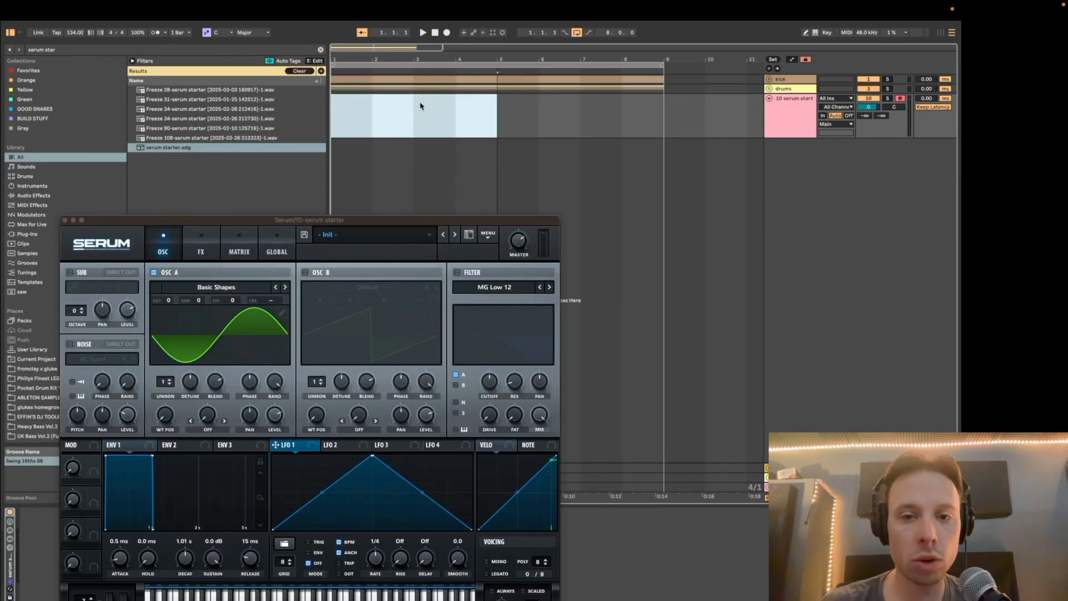
Turn oscillator A's level down to zero and assign LFO 1 to modulate it.
{"action": "left_click_drag", "start_coordinate": [346, 220], "coordinate": [384, 95]}
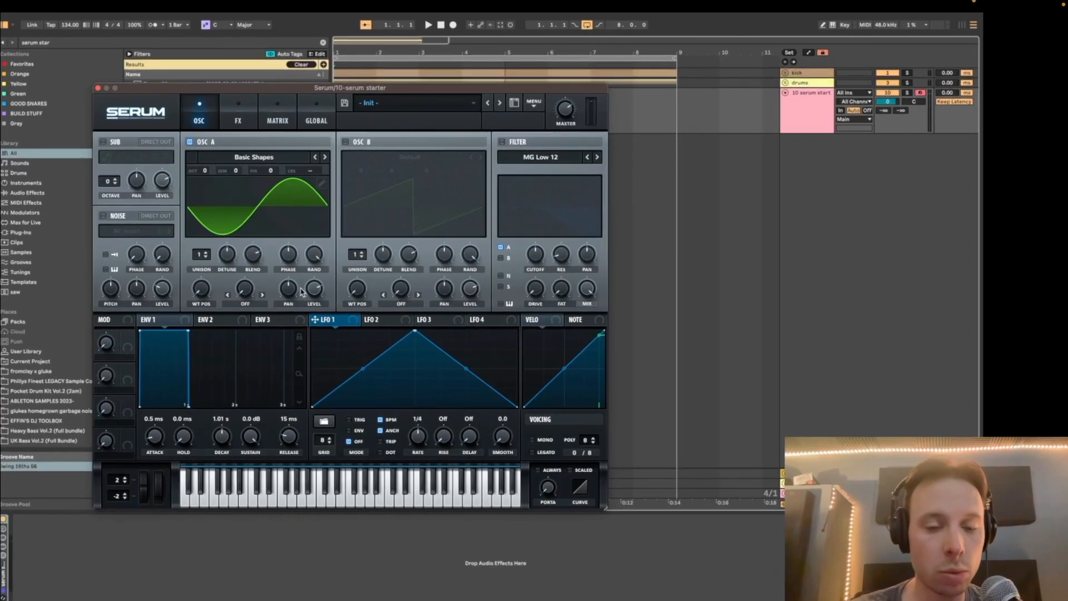
{"action": "left_click_drag", "start_coordinate": [313, 287], "coordinate": [313, 404]}
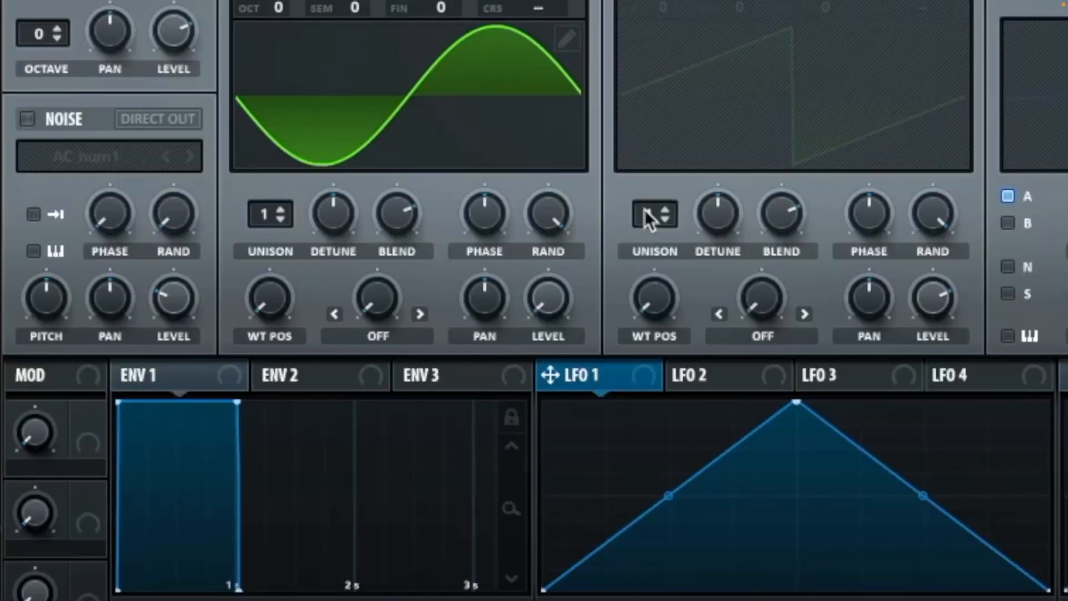
{"action": "left_click_drag", "start_coordinate": [550, 375], "coordinate": [531, 276]}
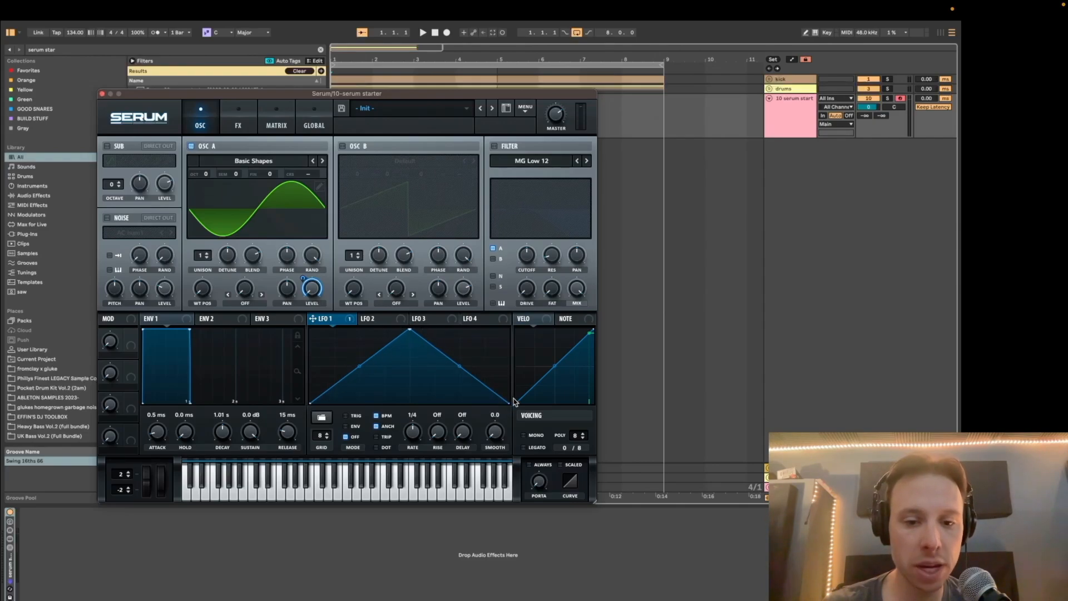
Bend LFO 1 into a fast curved rise and a curved fall, and set its mode to TRIG.
{"action": "left_click_drag", "start_coordinate": [359, 367], "coordinate": [360, 348]}
{"action": "left_click_drag", "start_coordinate": [459, 367], "coordinate": [462, 379]}
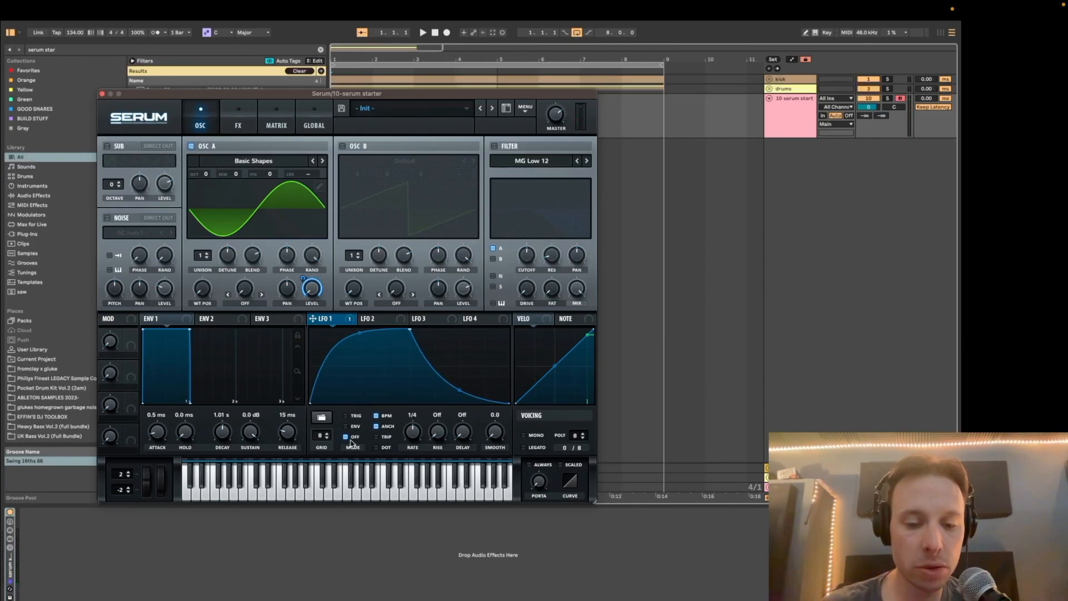
{"action": "mouse_move", "coordinate": [350, 437]}
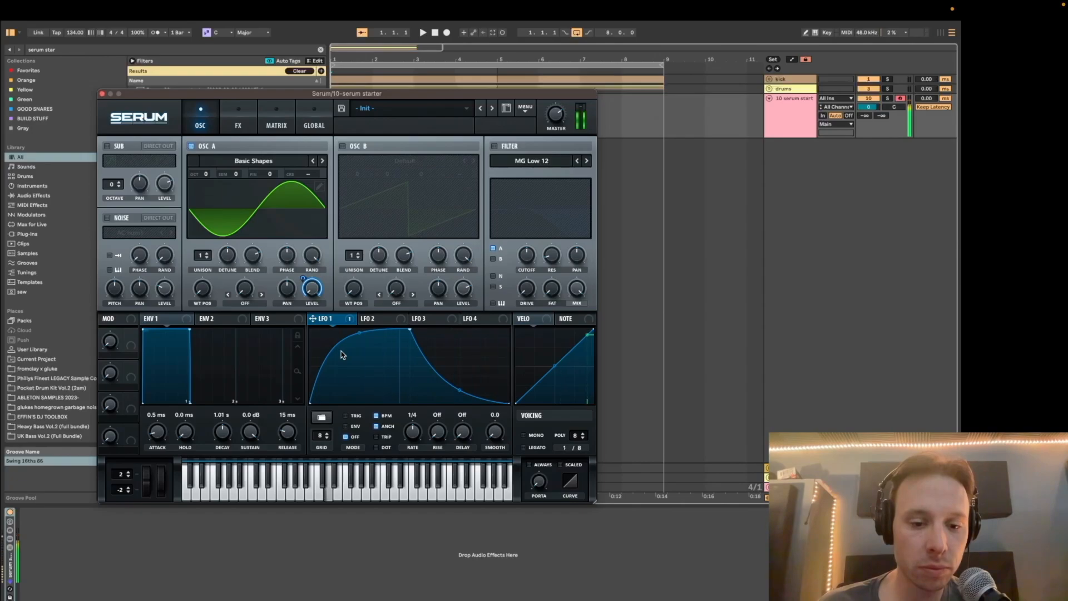
{"action": "left_click", "coordinate": [353, 427]}
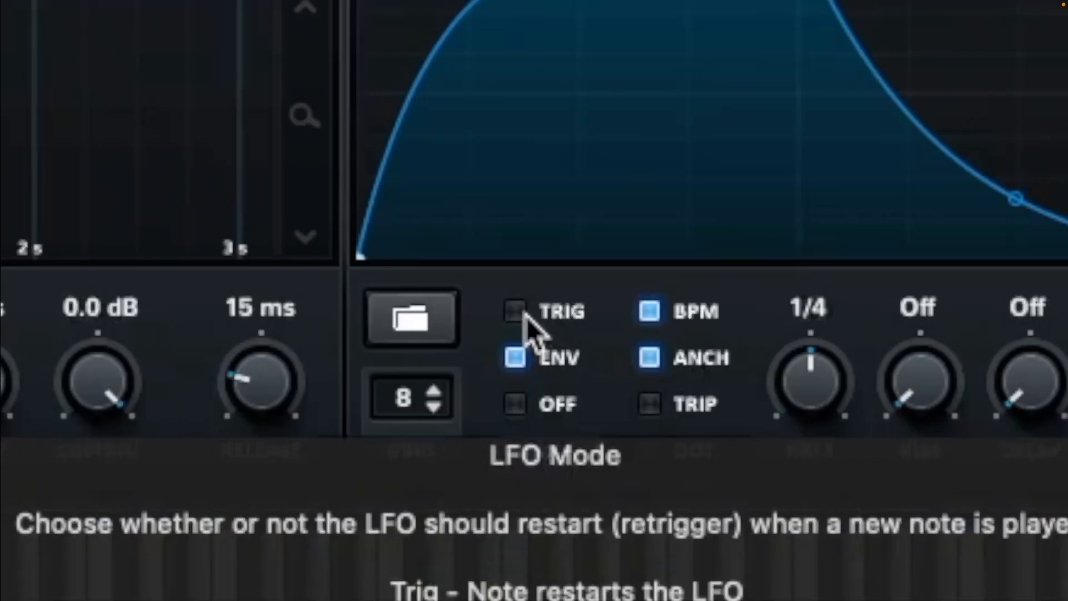
{"action": "left_click", "coordinate": [348, 416]}
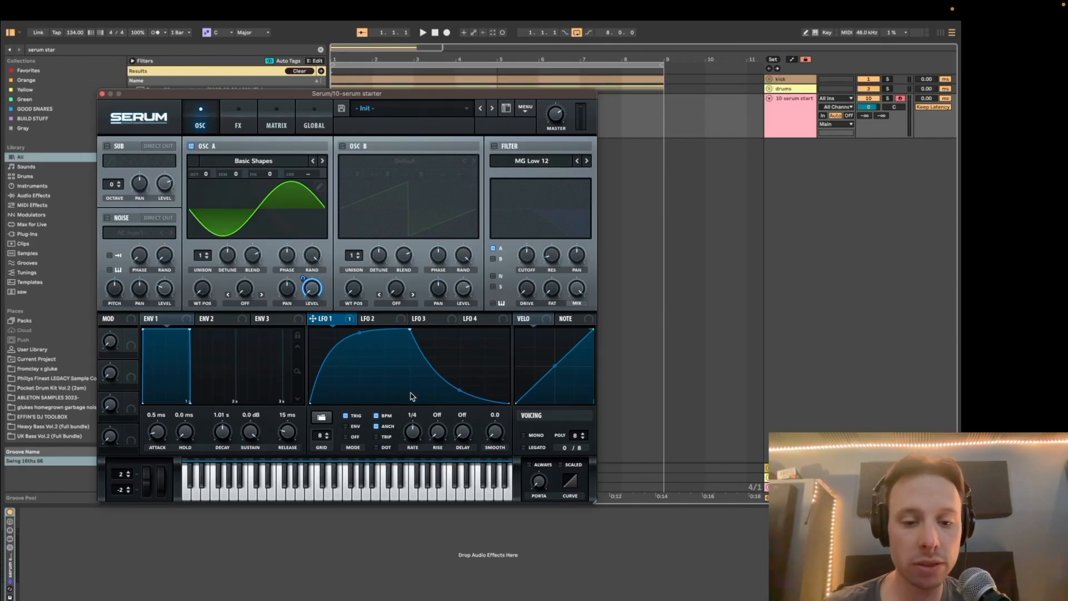
Create a four-bar MIDI clip at the start of the serum starter track and close the Serum window.
{"action": "left_click_drag", "start_coordinate": [357, 95], "coordinate": [357, 228]}
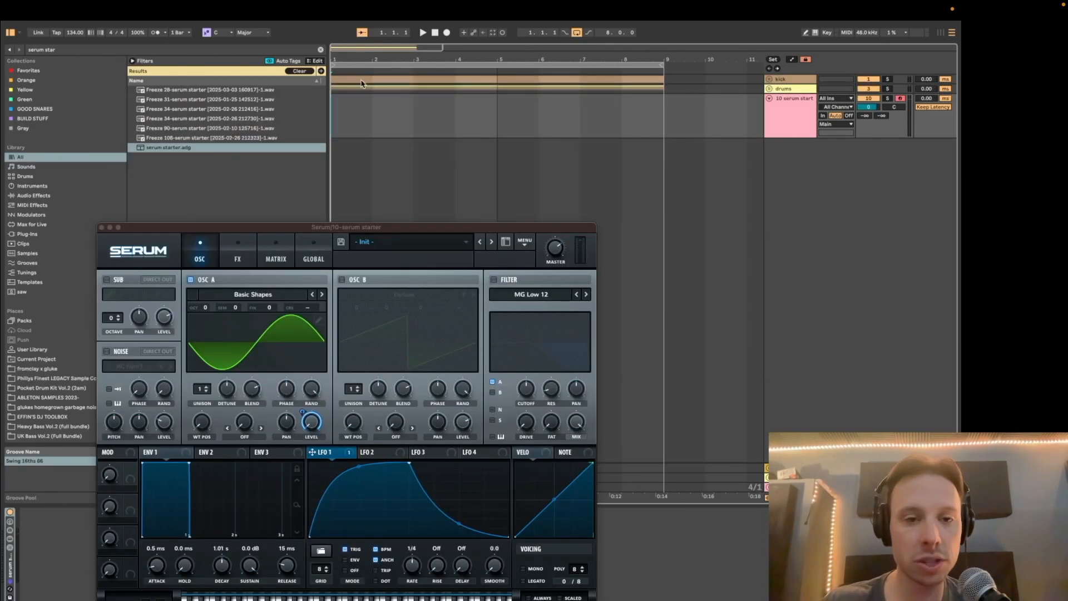
{"action": "double_click", "coordinate": [358, 123]}
{"action": "left_click", "coordinate": [100, 227]}
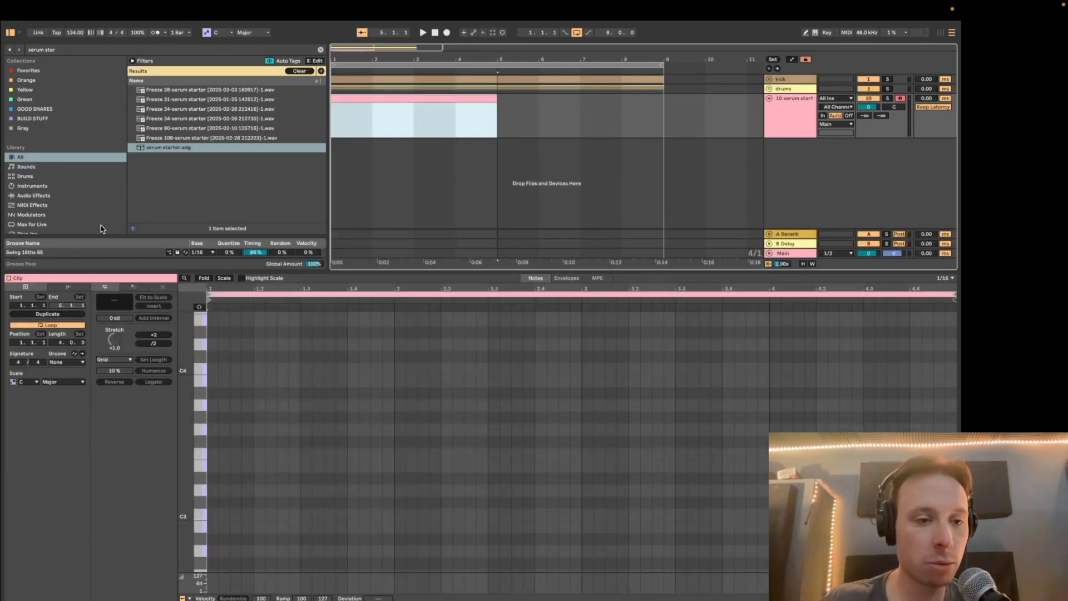
Add a one-beat note at the start of the clip and transpose it down two octaves to F1.
{"action": "left_click", "coordinate": [287, 413]}
{"action": "scroll", "coordinate": [253, 479], "scroll_direction": "down", "scroll_amount": 2}
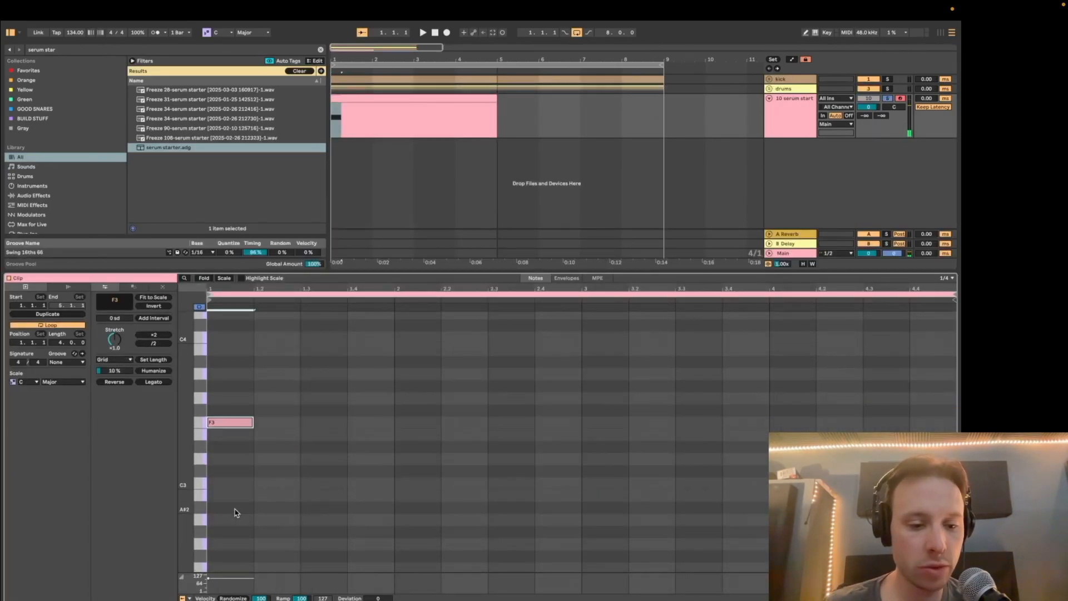
{"action": "key", "text": "shift+Down"}
{"action": "key", "text": "shift+Down"}
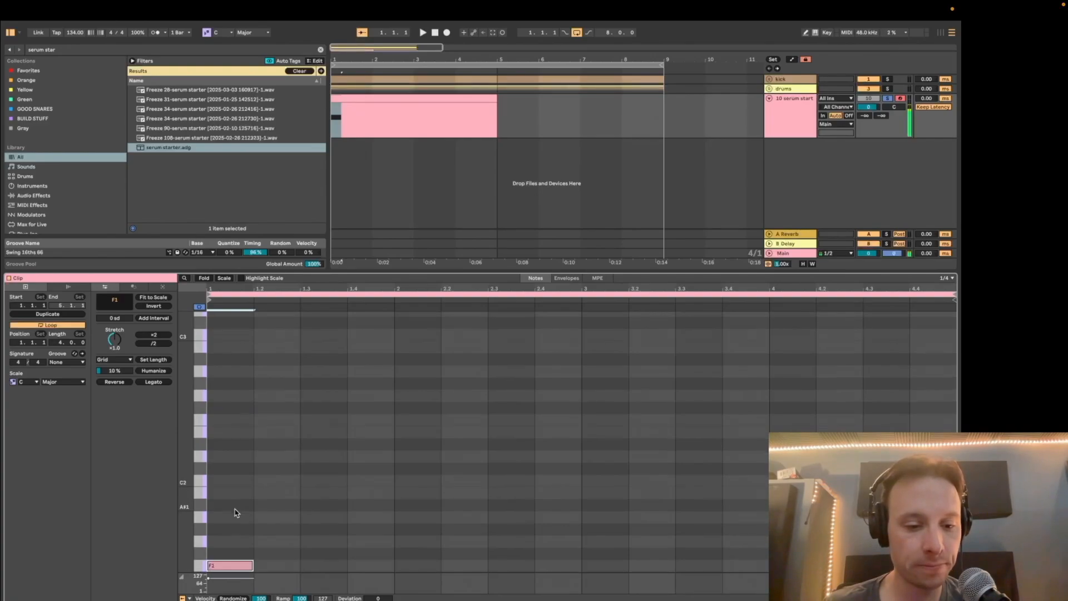
Show the serum starter track's device chain and unsolo the track.
{"action": "key", "text": "shift+Tab"}
{"action": "key", "text": "s"}
{"action": "left_click", "coordinate": [399, 110]}
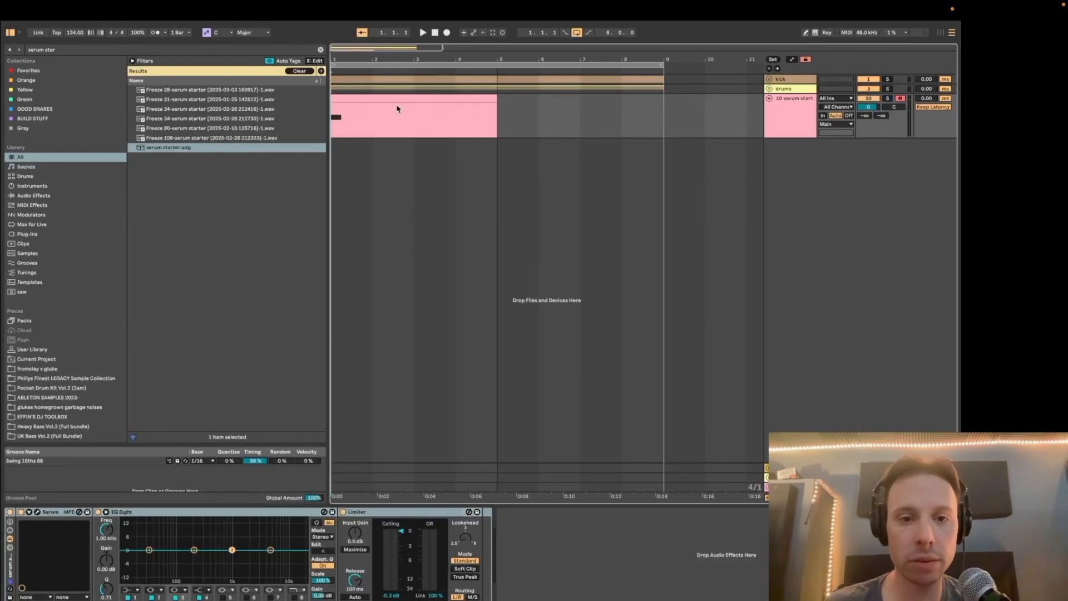
Play the new clip together with the kick and drums, stop playback and select the clip.
{"action": "left_click", "coordinate": [372, 91]}
{"action": "key", "text": "space"}
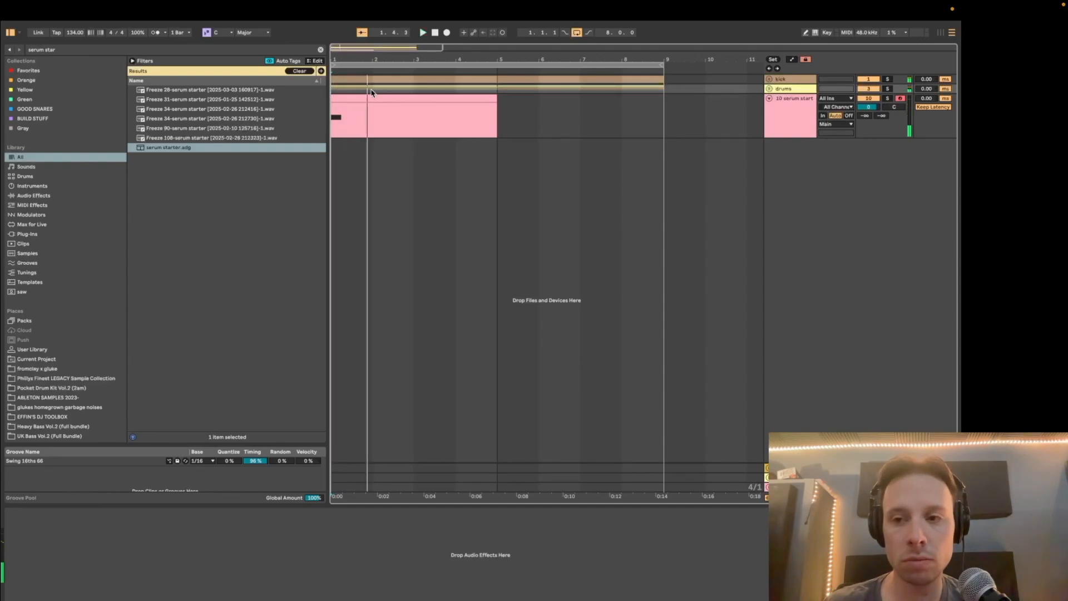
{"action": "left_click", "coordinate": [365, 99]}
{"action": "key", "text": "space"}
{"action": "key", "text": "super+c"}
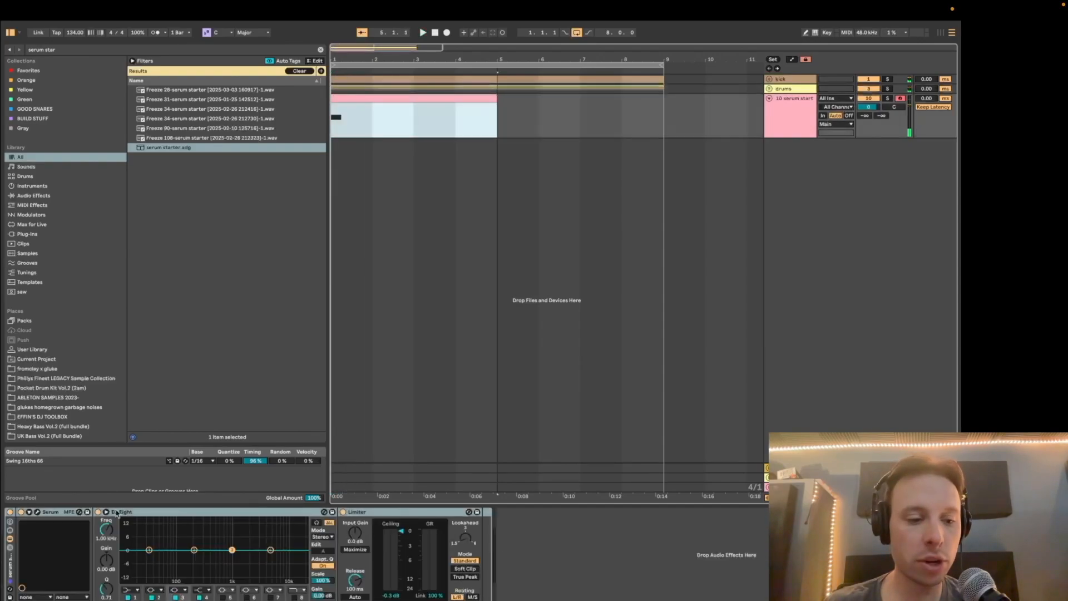
Reopen Serum, enable oscillator B with the Basic Shapes wavetable and set its octave to +2.
{"action": "left_click", "coordinate": [38, 512]}
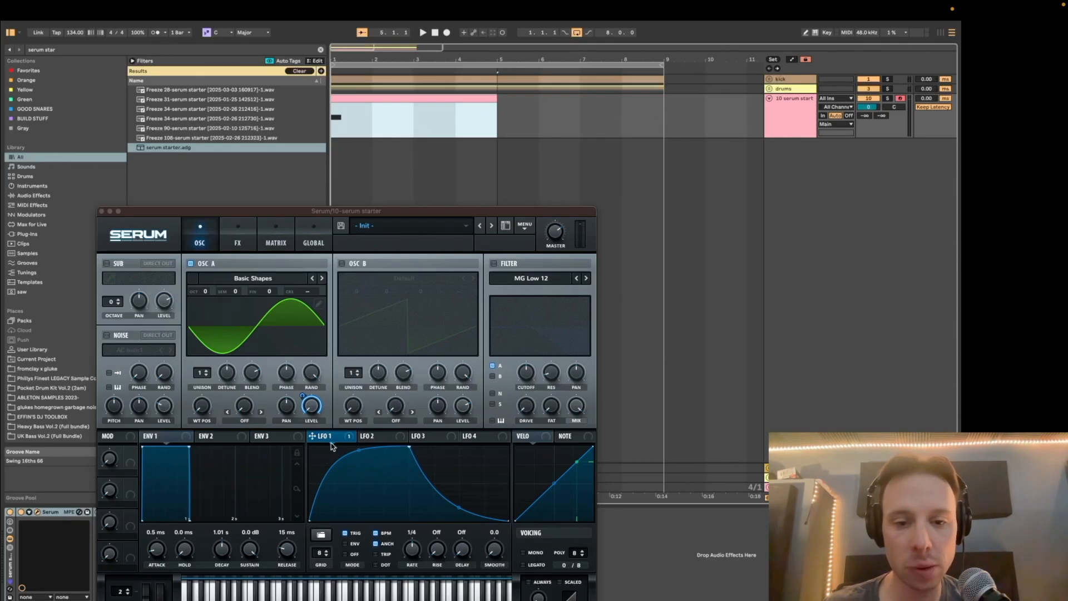
{"action": "left_click", "coordinate": [342, 263]}
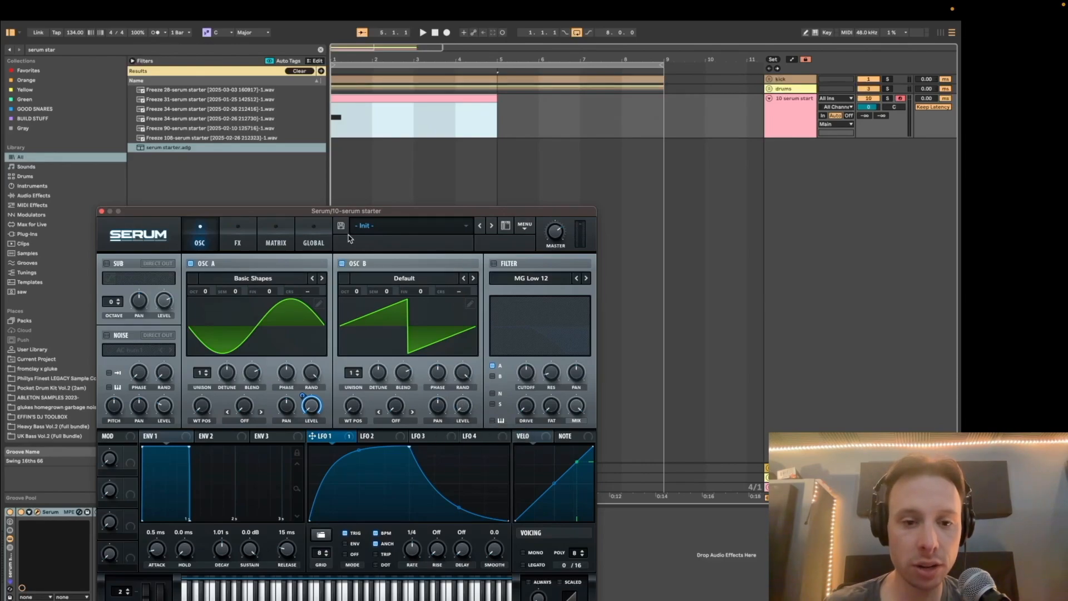
{"action": "left_click", "coordinate": [405, 278]}
{"action": "left_click", "coordinate": [489, 167]}
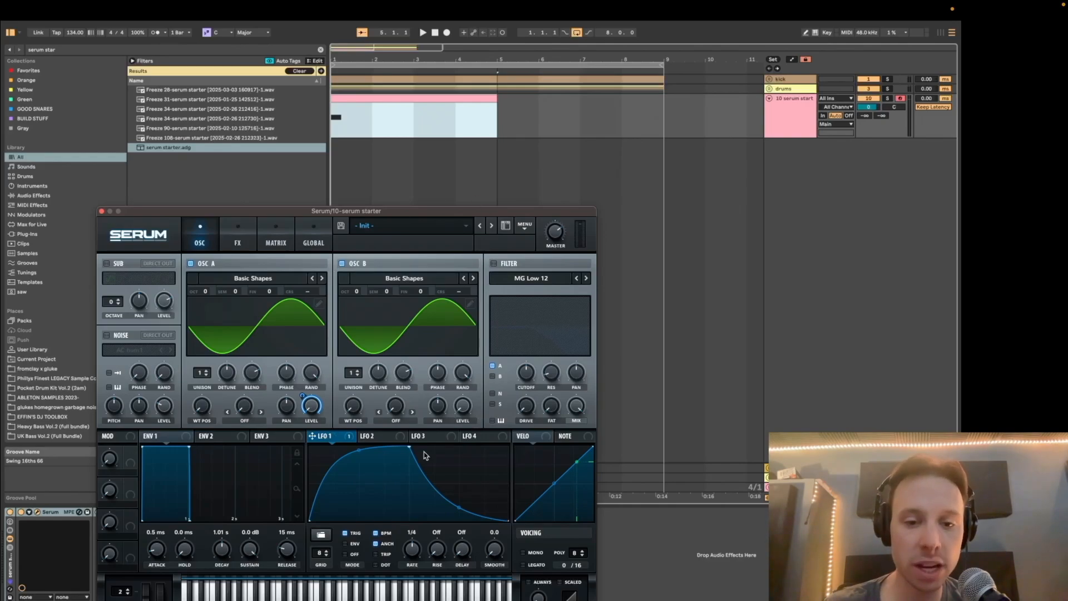
{"action": "left_click_drag", "start_coordinate": [359, 295], "coordinate": [363, 268]}
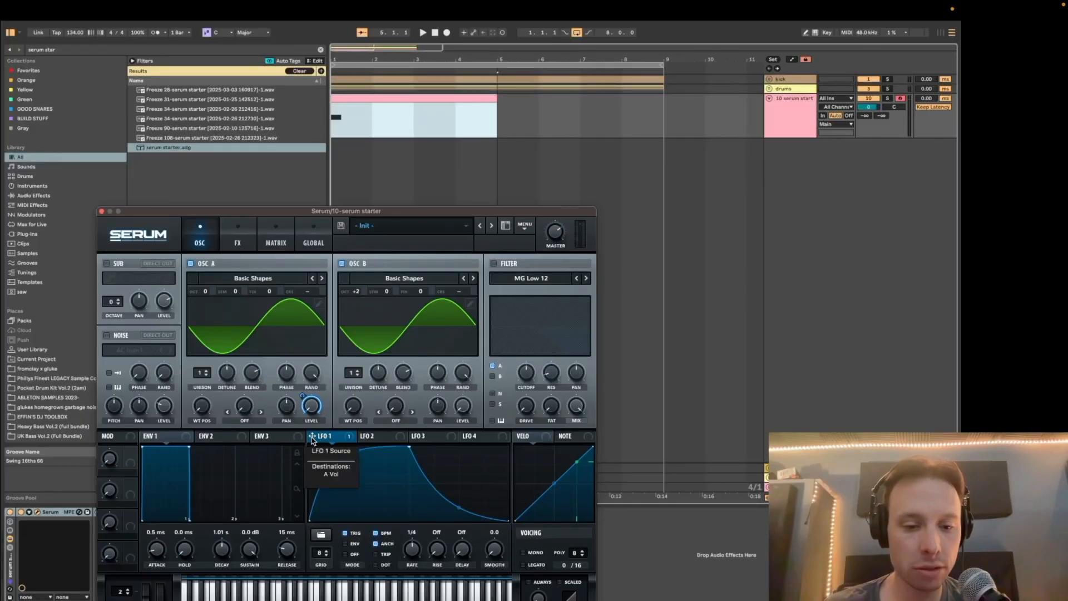
Assign LFO 1 to oscillator B's level as well and play the two layered sine waves.
{"action": "left_click_drag", "start_coordinate": [312, 439], "coordinate": [461, 409]}
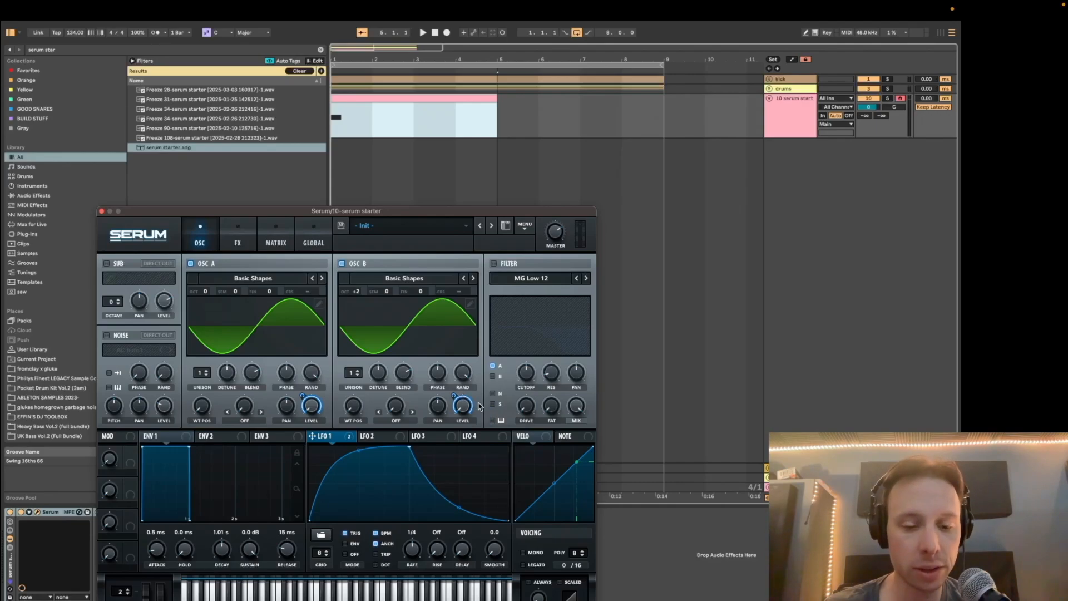
{"action": "key", "text": "space"}
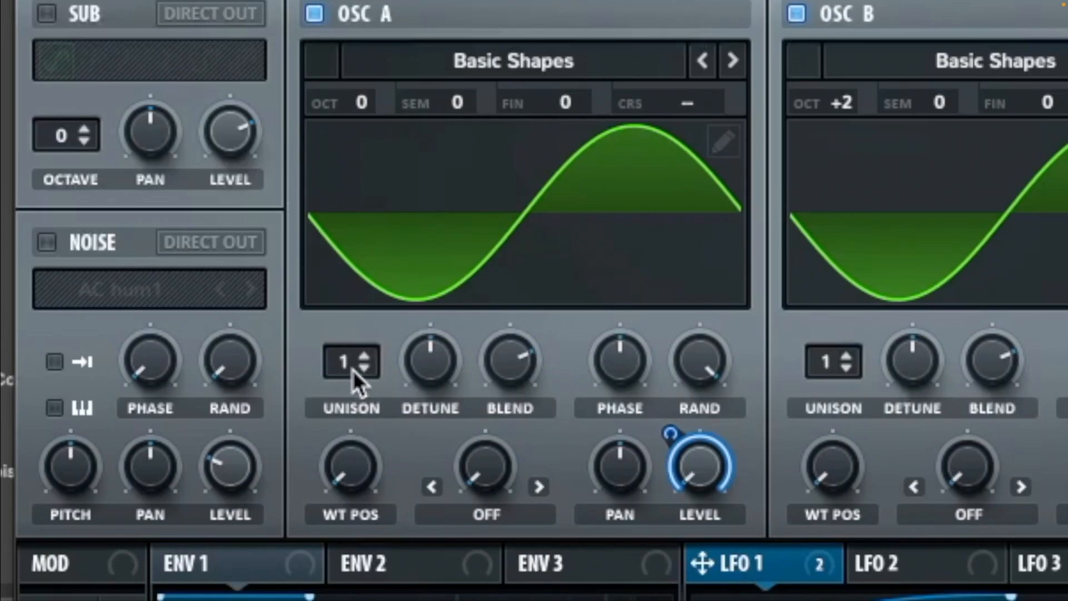
{"action": "mouse_move", "coordinate": [353, 369]}
{"action": "left_mouse_down"}
{"action": "mouse_move", "coordinate": [382, 203]}
{"action": "mouse_move", "coordinate": [369, 328]}
{"action": "mouse_move", "coordinate": [341, 360]}
{"action": "left_mouse_up"}
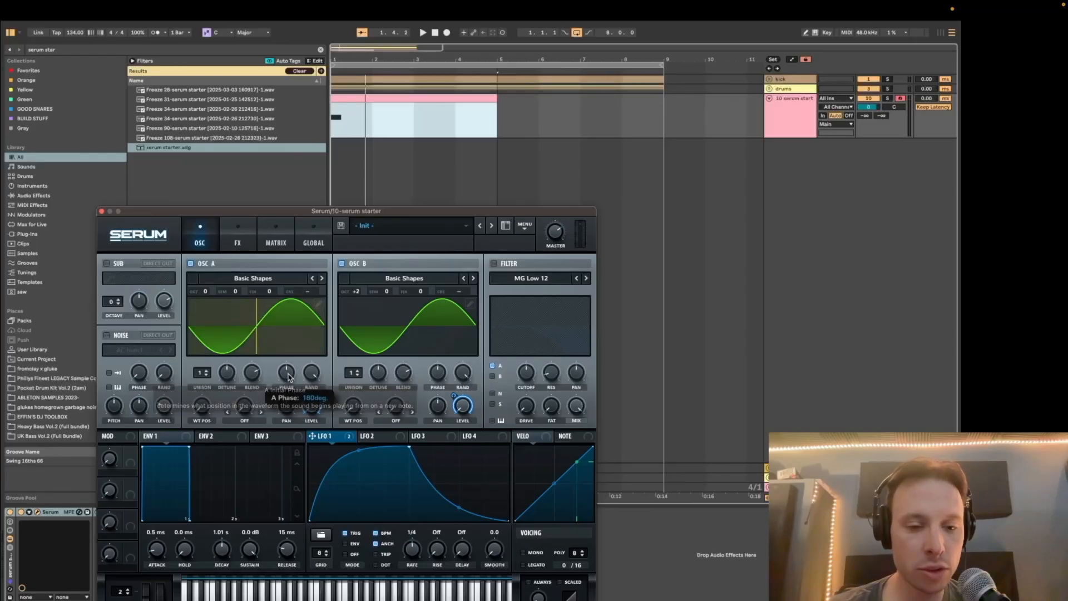
Turn oscillator A's random phase down to zero and set its starting phase to 180 degrees.
{"action": "left_click_drag", "start_coordinate": [478, 294], "coordinate": [504, 158]}
{"action": "left_click_drag", "start_coordinate": [295, 343], "coordinate": [311, 374]}
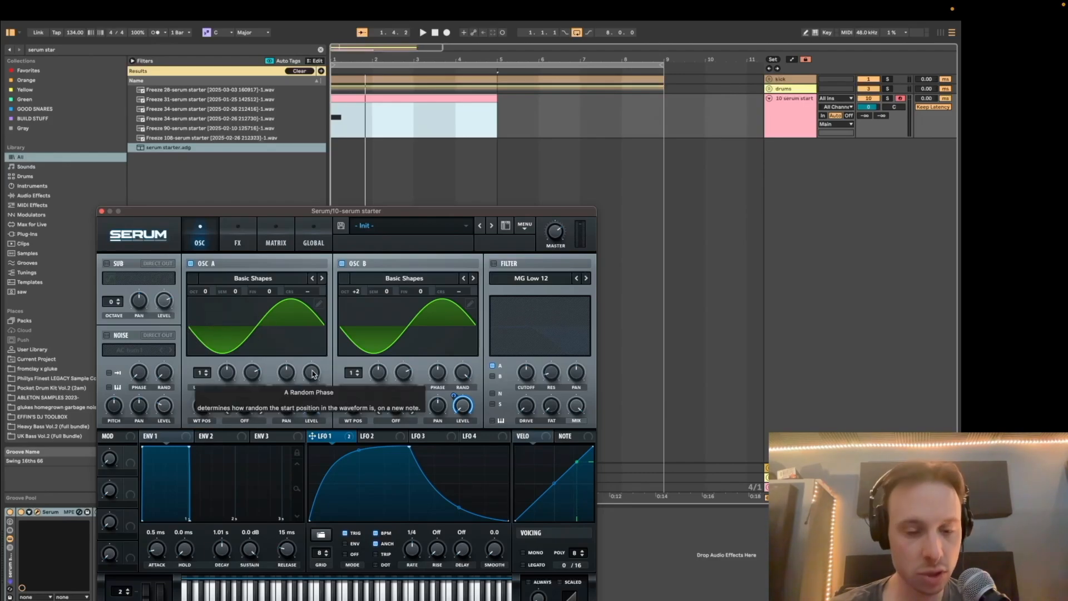
{"action": "left_click_drag", "start_coordinate": [312, 373], "coordinate": [312, 406]}
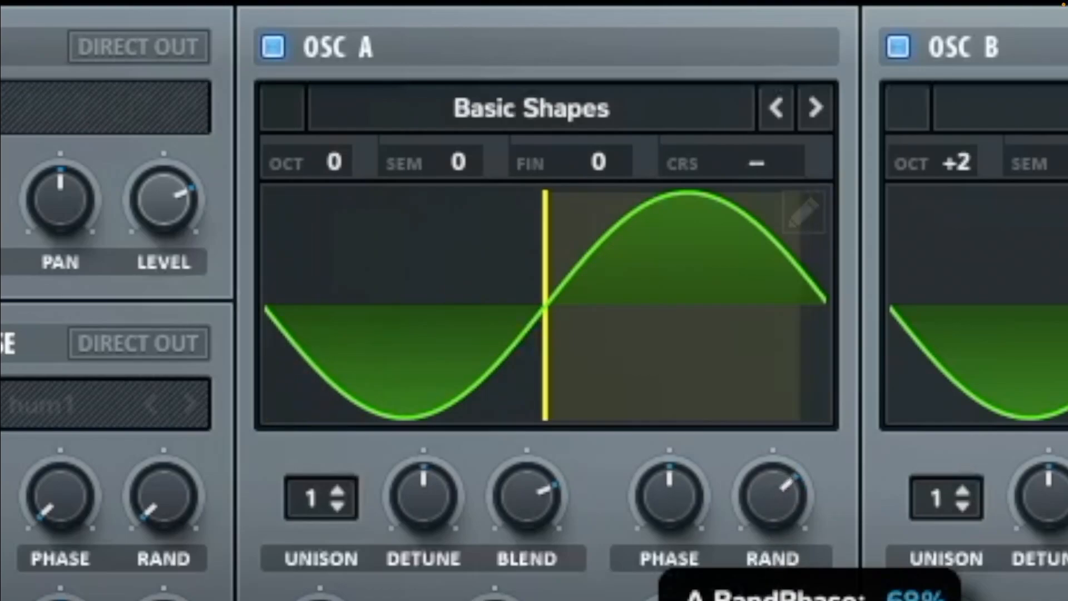
{"action": "left_click_drag", "start_coordinate": [773, 497], "coordinate": [772, 597]}
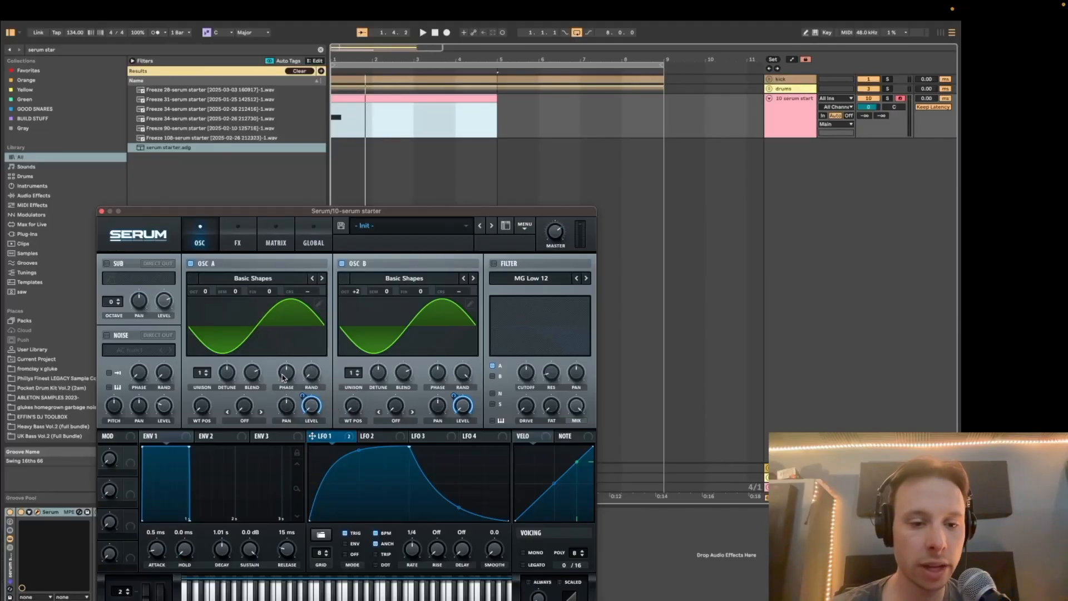
{"action": "mouse_move", "coordinate": [284, 377]}
{"action": "left_mouse_down"}
{"action": "mouse_move", "coordinate": [284, 413]}
{"action": "mouse_move", "coordinate": [287, 334]}
{"action": "mouse_move", "coordinate": [283, 377]}
{"action": "mouse_move", "coordinate": [320, 397]}
{"action": "left_mouse_up"}
{"action": "type", "text": "180"}
{"action": "key", "text": "Return"}
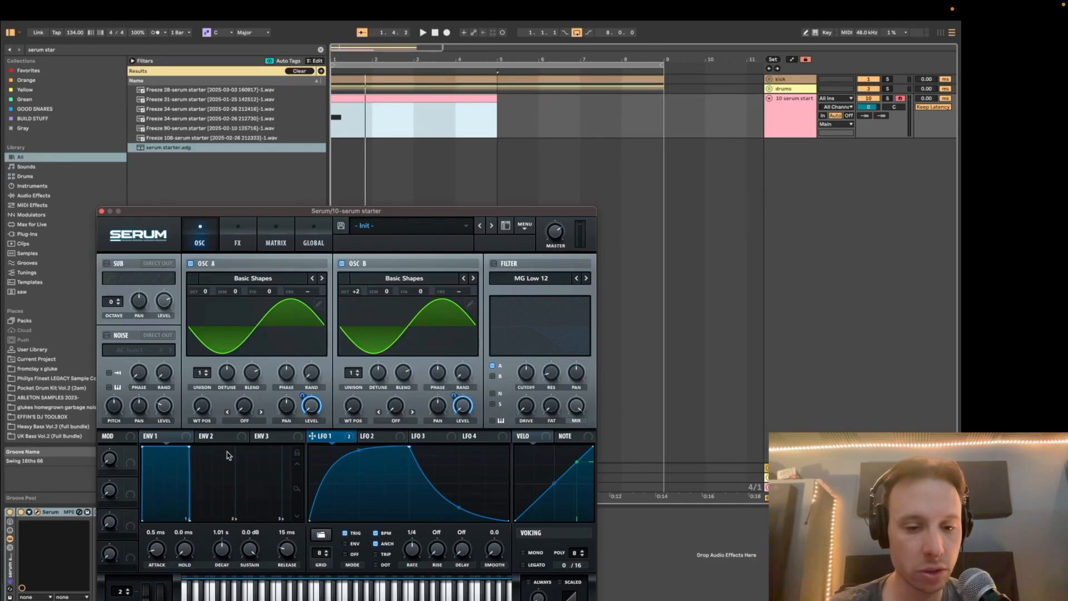
Browse oscillator A's warp modes, try a Sync mode and vary its warp amount to multiply the sine cycles.
{"action": "left_click", "coordinate": [235, 428]}
{"action": "left_click", "coordinate": [245, 427]}
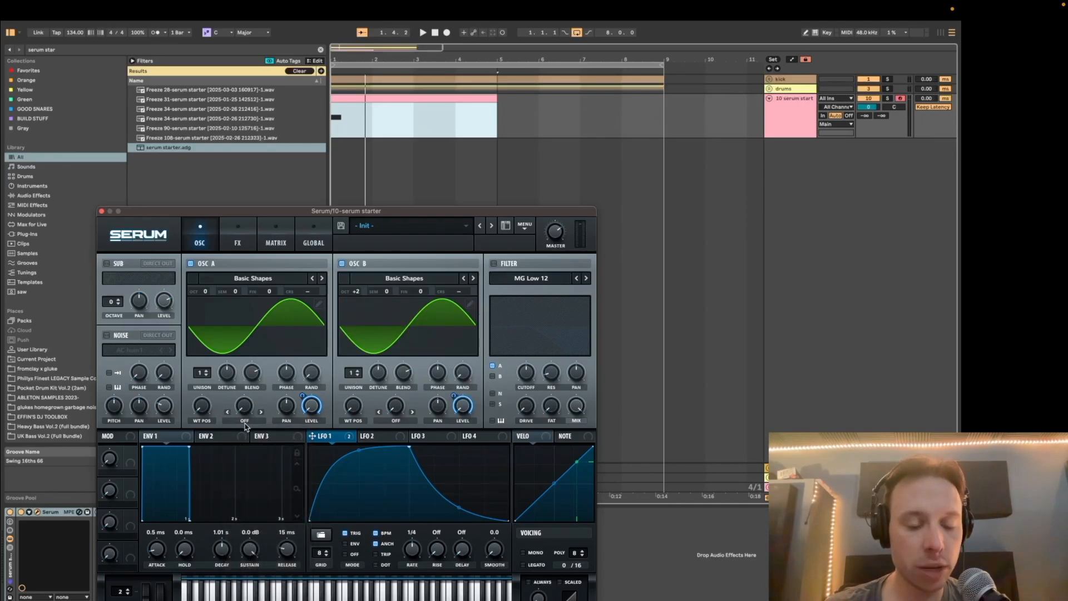
{"action": "left_click", "coordinate": [242, 425]}
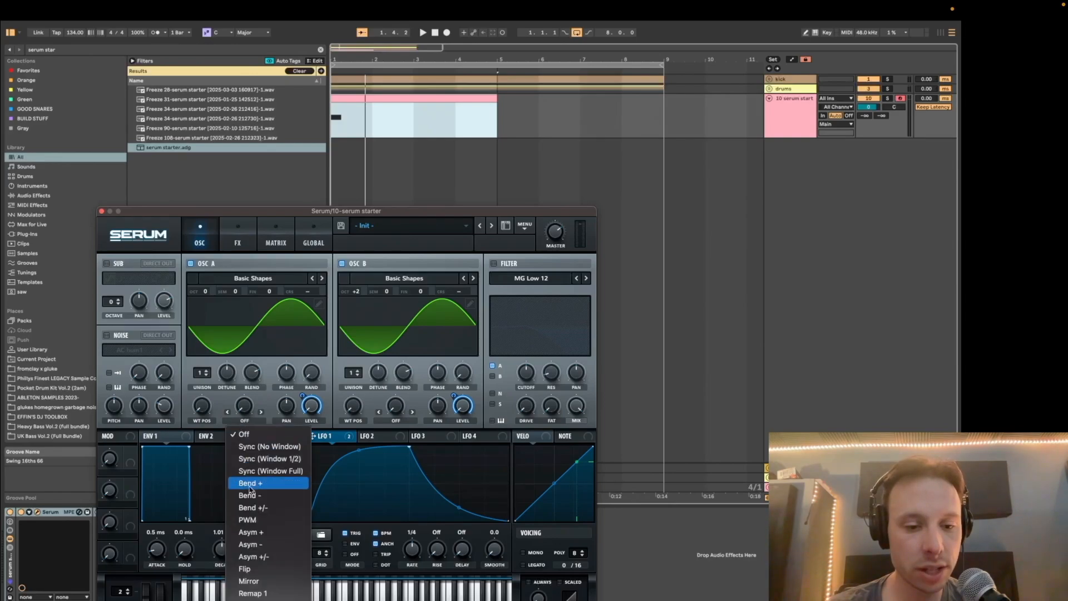
{"action": "scroll", "coordinate": [261, 478], "scroll_direction": "down", "scroll_amount": 3}
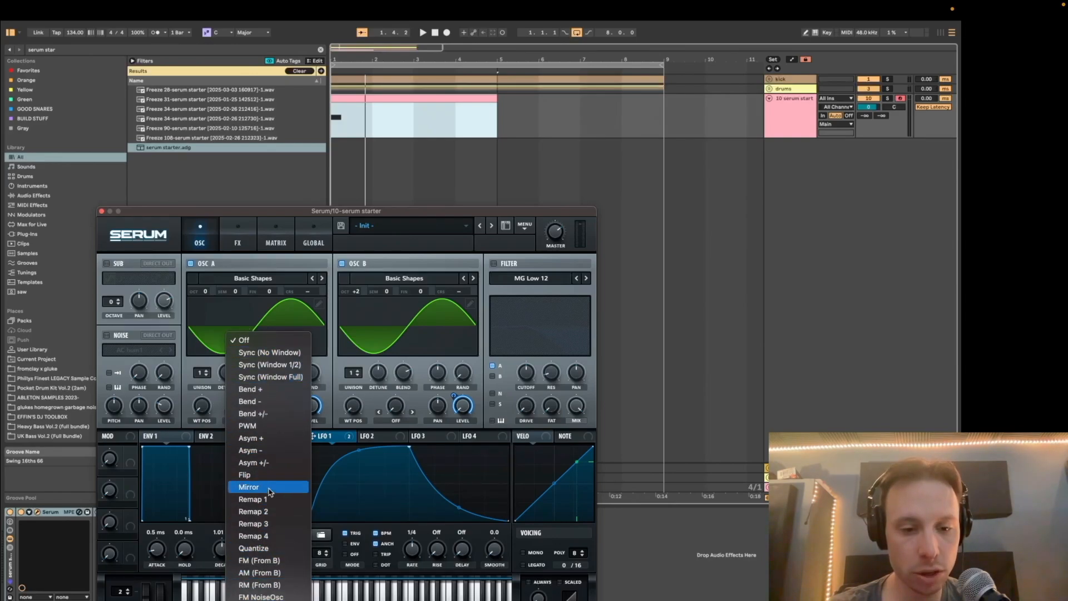
{"action": "left_click", "coordinate": [254, 312]}
{"action": "left_click", "coordinate": [260, 413]}
{"action": "left_click_drag", "start_coordinate": [247, 422], "coordinate": [254, 291]}
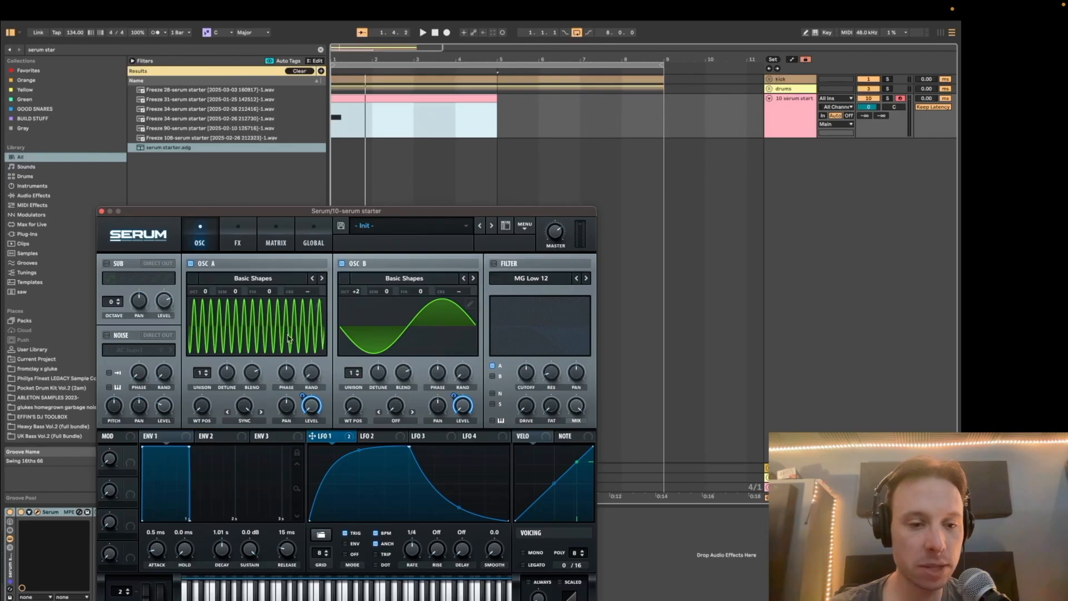
{"action": "left_click_drag", "start_coordinate": [246, 404], "coordinate": [243, 419]}
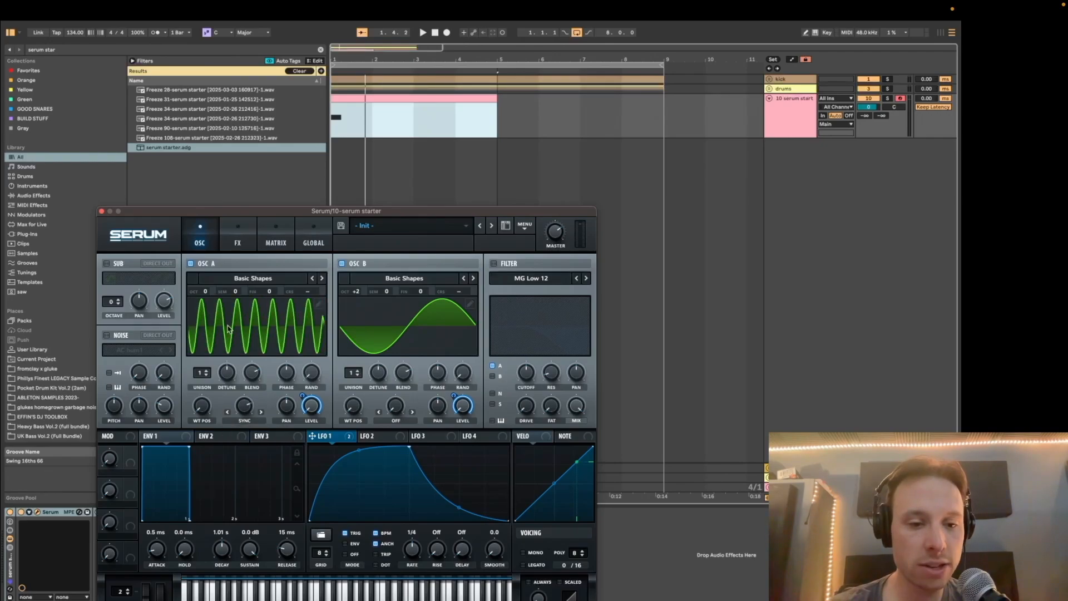
Play the clip while lowering oscillator A's Sync warp amount, and stop playback.
{"action": "key", "text": "space"}
{"action": "left_click_drag", "start_coordinate": [252, 407], "coordinate": [245, 432]}
{"action": "key", "text": "space"}
{"action": "key", "text": "space"}
{"action": "key", "text": "space"}
Try the Bend +/- warp mode on oscillator A and vary its amount to reshape the sine wave.
{"action": "left_click", "coordinate": [261, 413]}
{"action": "left_click", "coordinate": [261, 412]}
{"action": "left_click", "coordinate": [261, 413]}
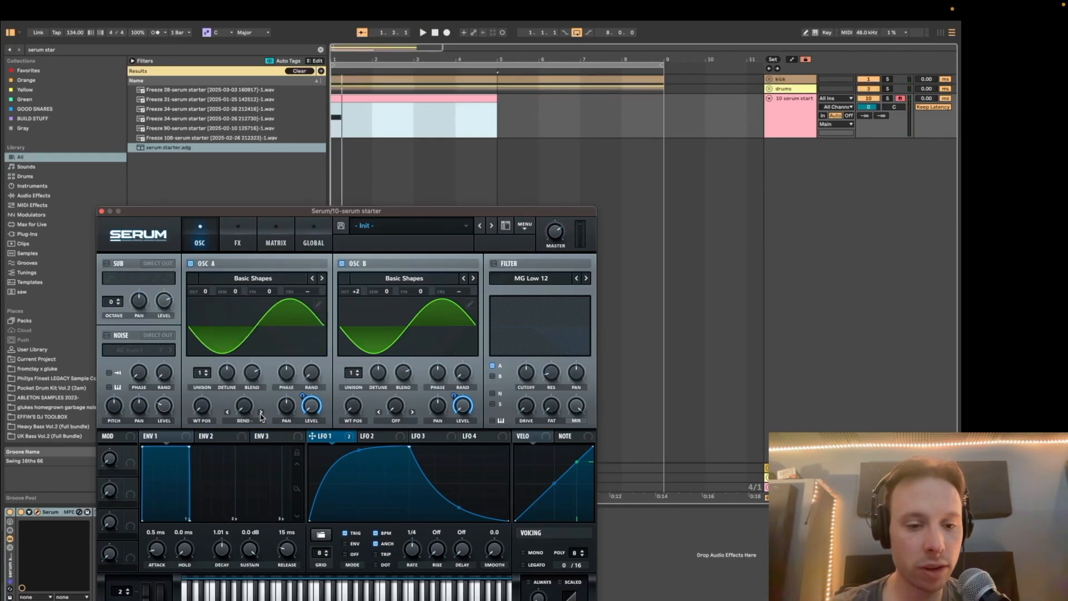
{"action": "left_click", "coordinate": [261, 413]}
{"action": "left_click", "coordinate": [226, 412]}
{"action": "left_click_drag", "start_coordinate": [242, 414], "coordinate": [252, 339]}
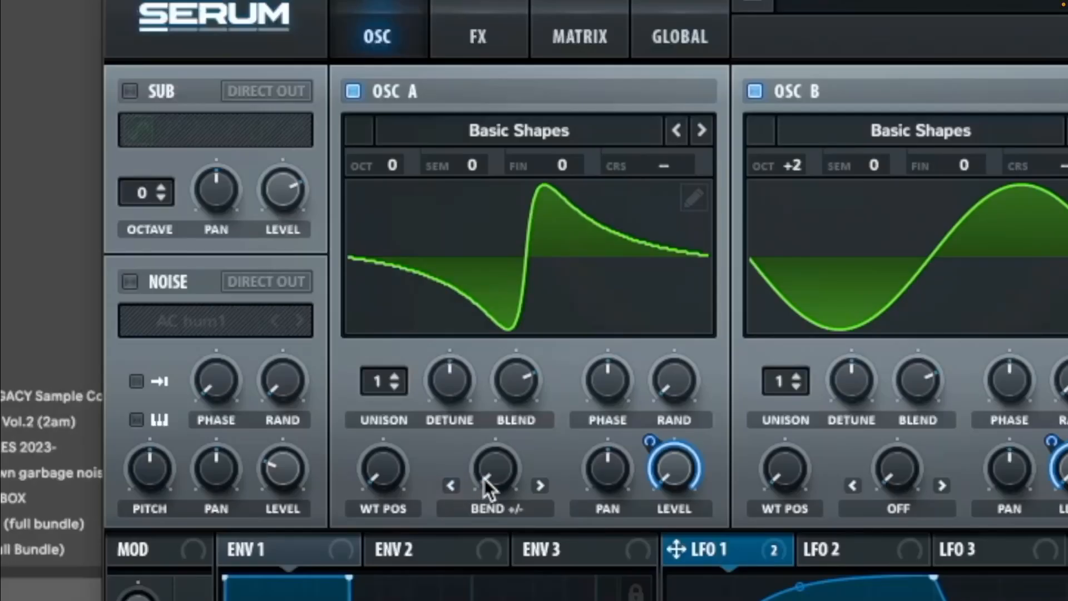
{"action": "left_click_drag", "start_coordinate": [516, 291], "coordinate": [518, 267]}
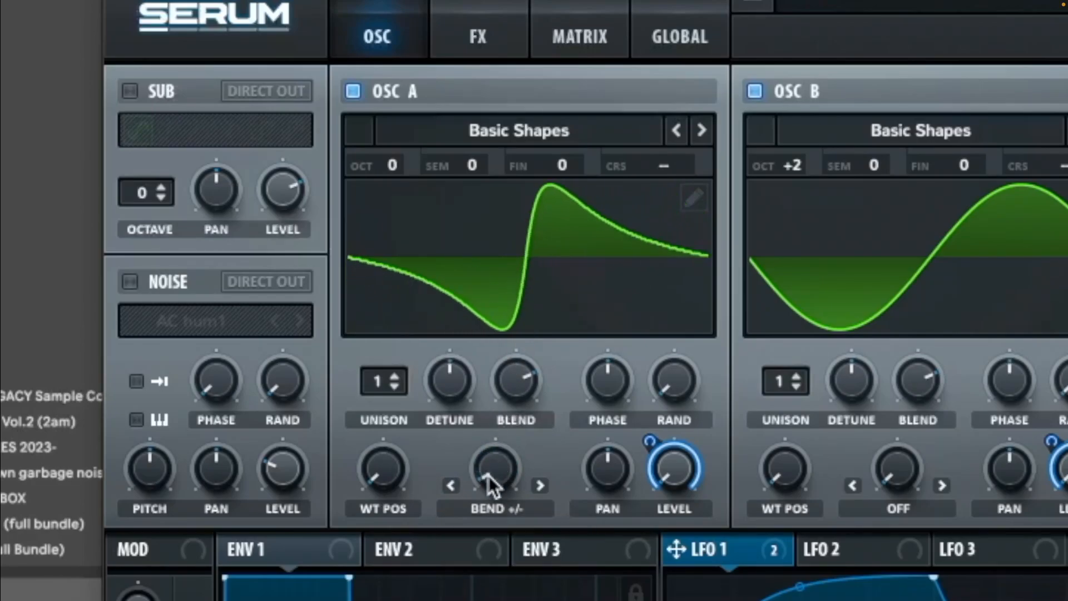
Step oscillator A's warp mode on past Flip, Mirror and Remap to FM (From B) and adjust the warp amount.
{"action": "left_click", "coordinate": [540, 486]}
{"action": "left_click", "coordinate": [541, 486]}
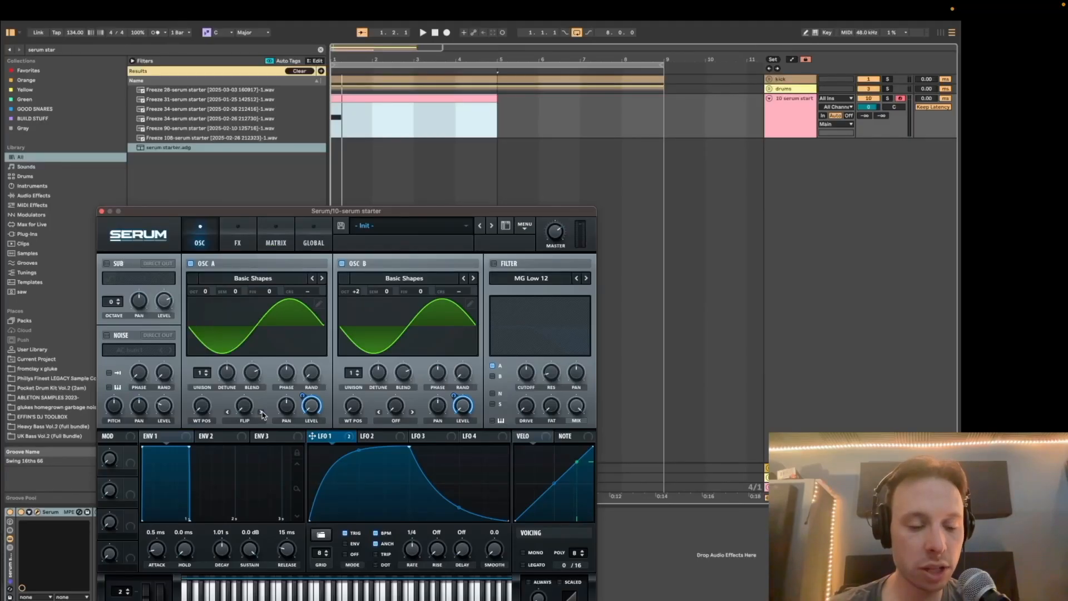
{"action": "left_click", "coordinate": [261, 412]}
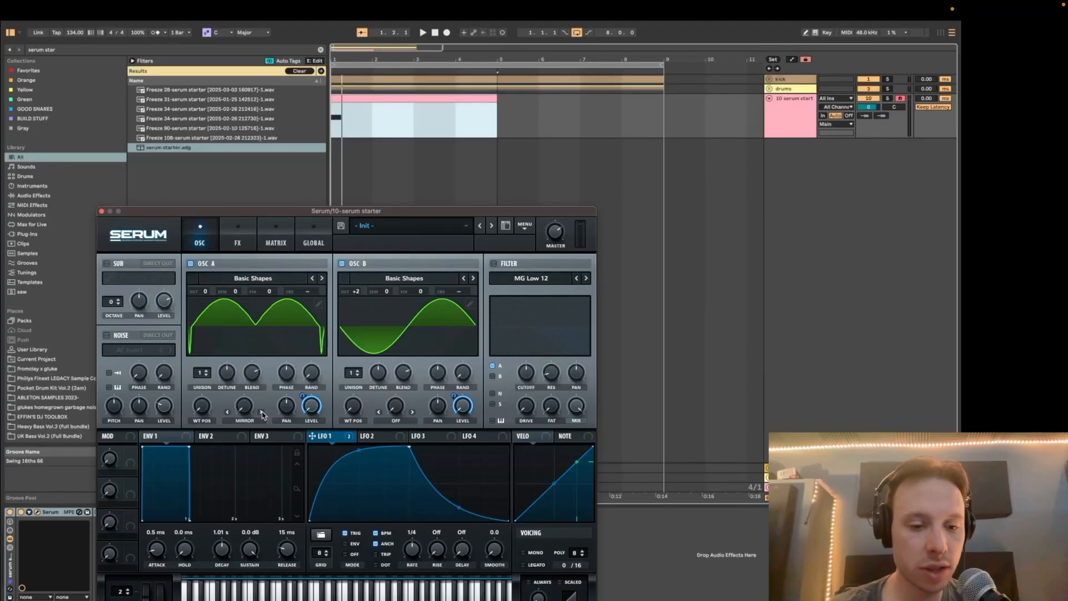
{"action": "left_click", "coordinate": [261, 412]}
{"action": "left_click", "coordinate": [261, 412]}
{"action": "left_click", "coordinate": [261, 412]}
{"action": "left_click", "coordinate": [261, 412]}
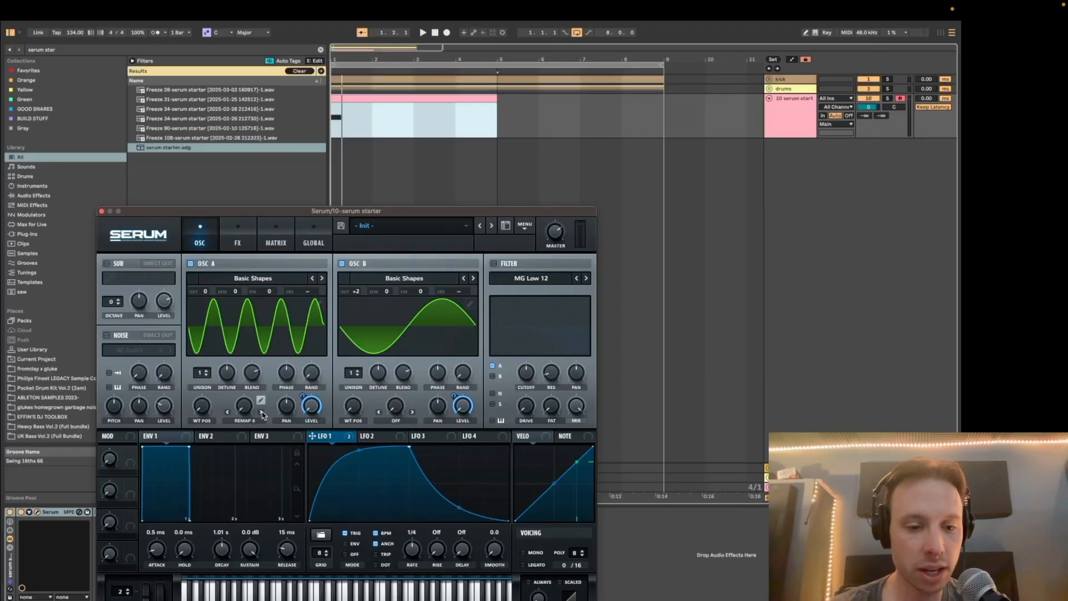
{"action": "left_click", "coordinate": [261, 412]}
{"action": "left_click", "coordinate": [261, 412]}
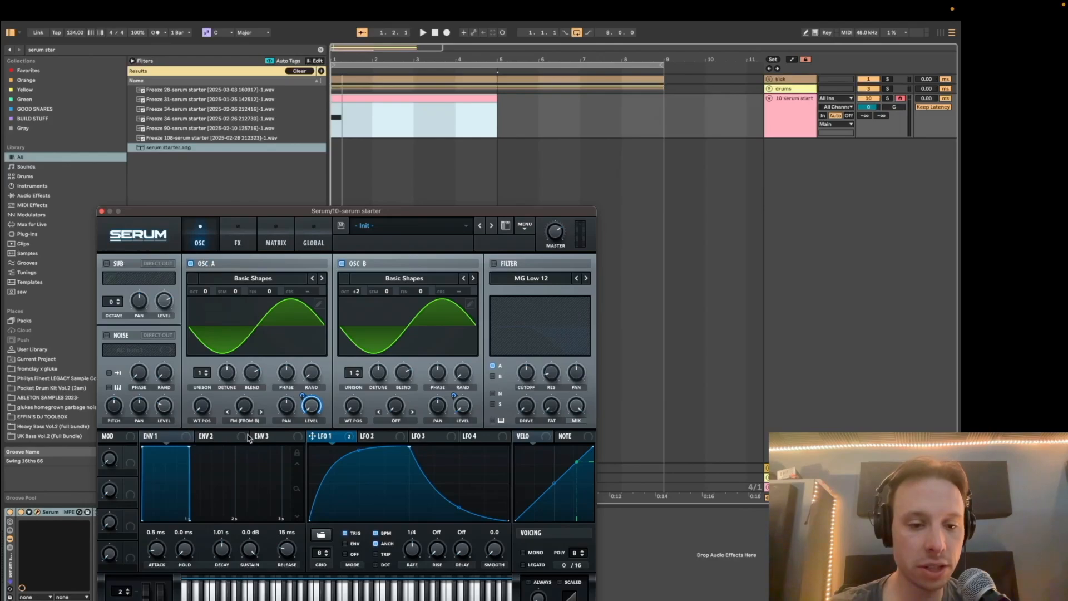
{"action": "mouse_move", "coordinate": [246, 406]}
{"action": "left_mouse_down"}
{"action": "mouse_move", "coordinate": [251, 370]}
{"action": "mouse_move", "coordinate": [254, 413]}
{"action": "left_mouse_up"}
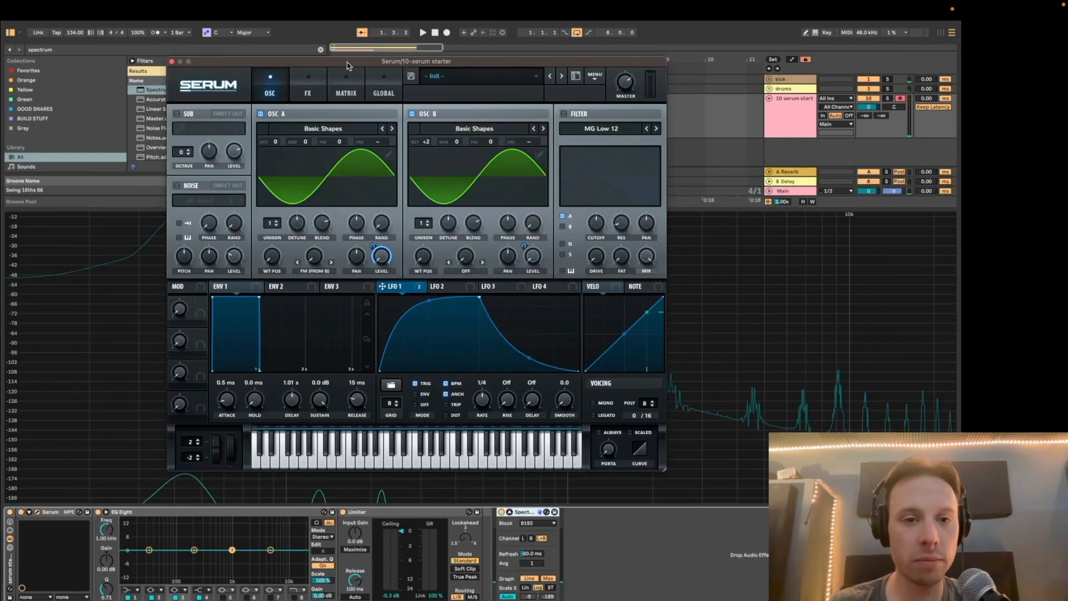
Move the Serum window clear of the Spectrum display and examine the bass sound's frequency content during playback.
{"action": "left_click_drag", "start_coordinate": [346, 100], "coordinate": [345, 575]}
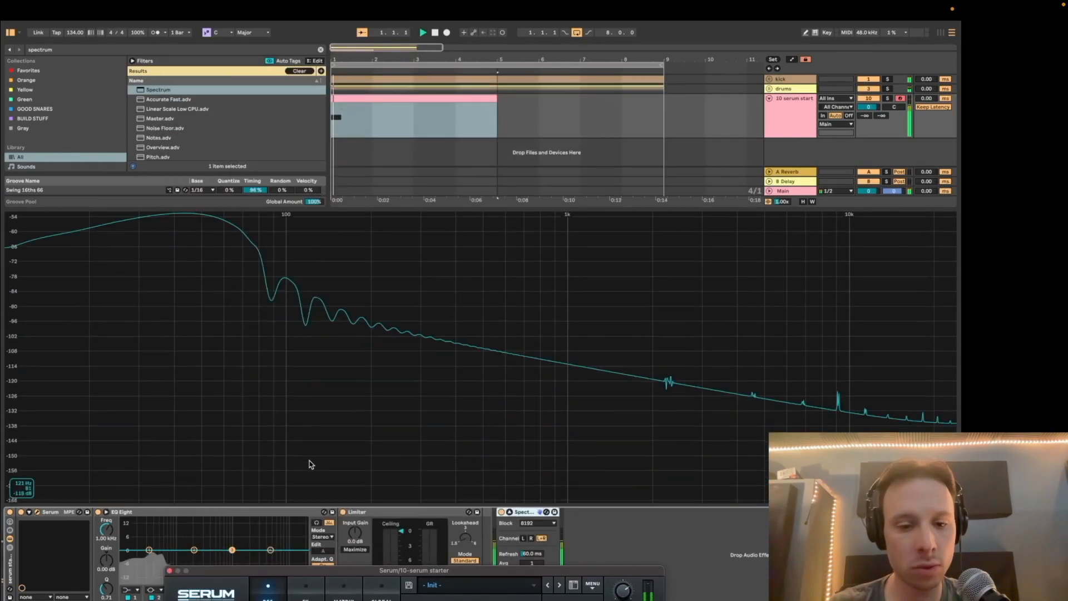
{"action": "left_click_drag", "start_coordinate": [218, 342], "coordinate": [221, 301]}
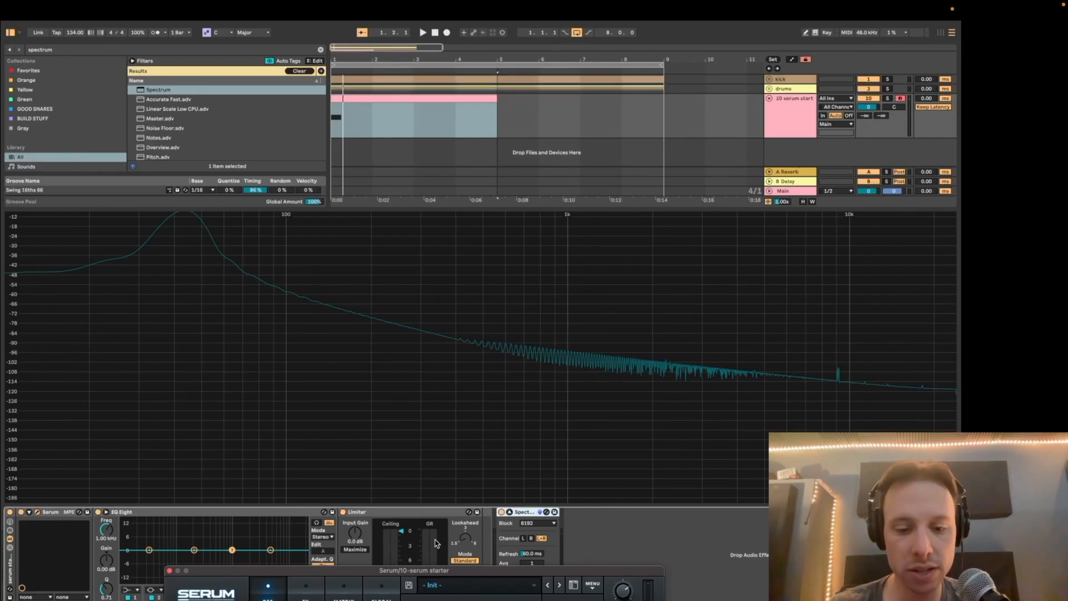
{"action": "left_click_drag", "start_coordinate": [425, 572], "coordinate": [395, 560]}
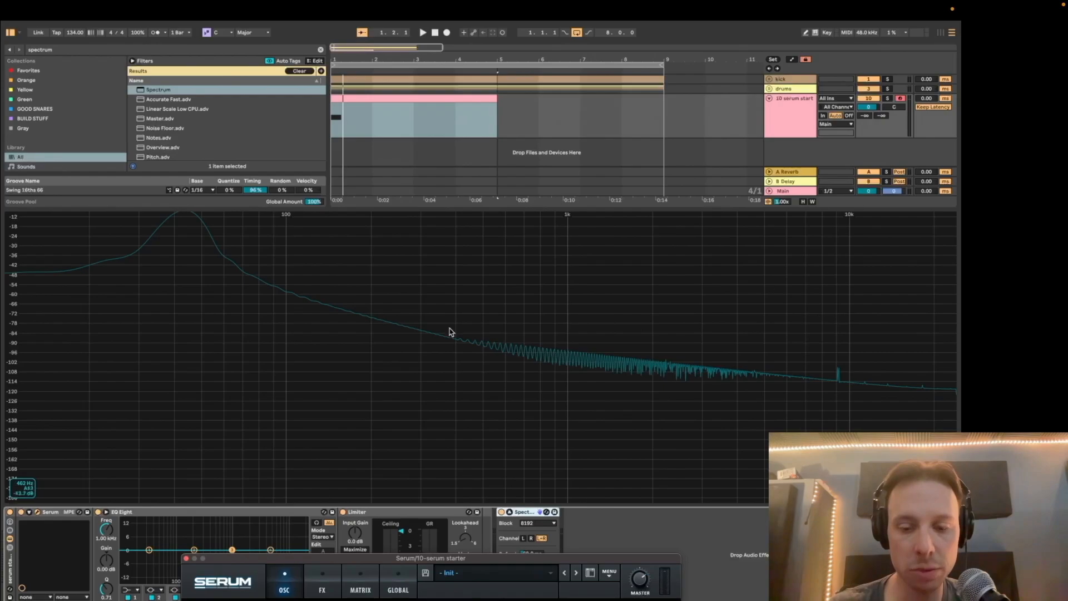
Examine the harmonics on the Spectrum display with oscillator A's FM (From B) warp amount at 52%, and bring Serum back into view.
{"action": "key", "text": "space"}
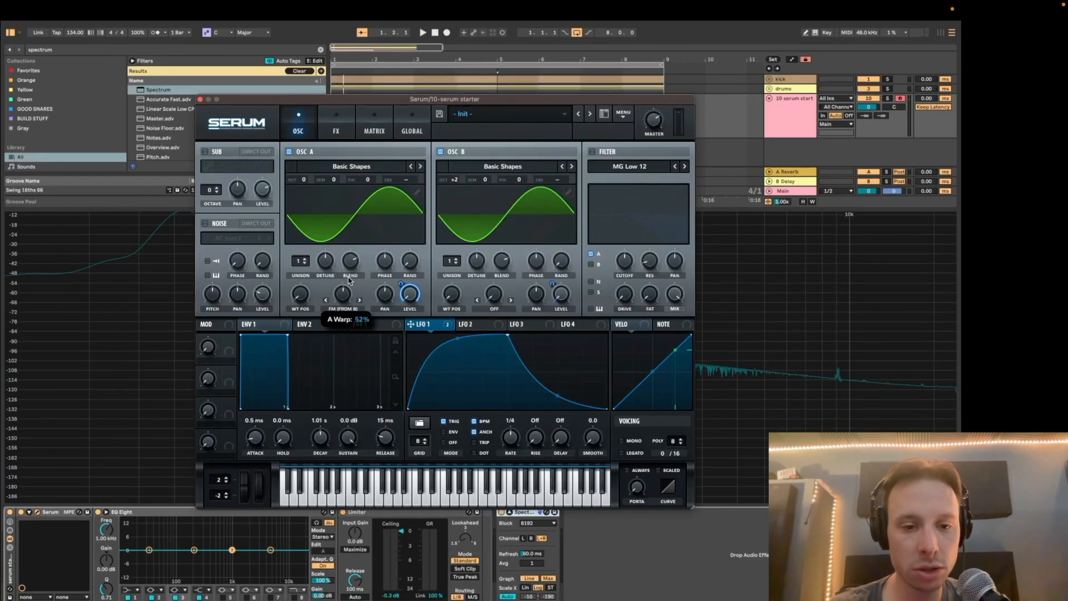
{"action": "left_click_drag", "start_coordinate": [396, 99], "coordinate": [388, 568]}
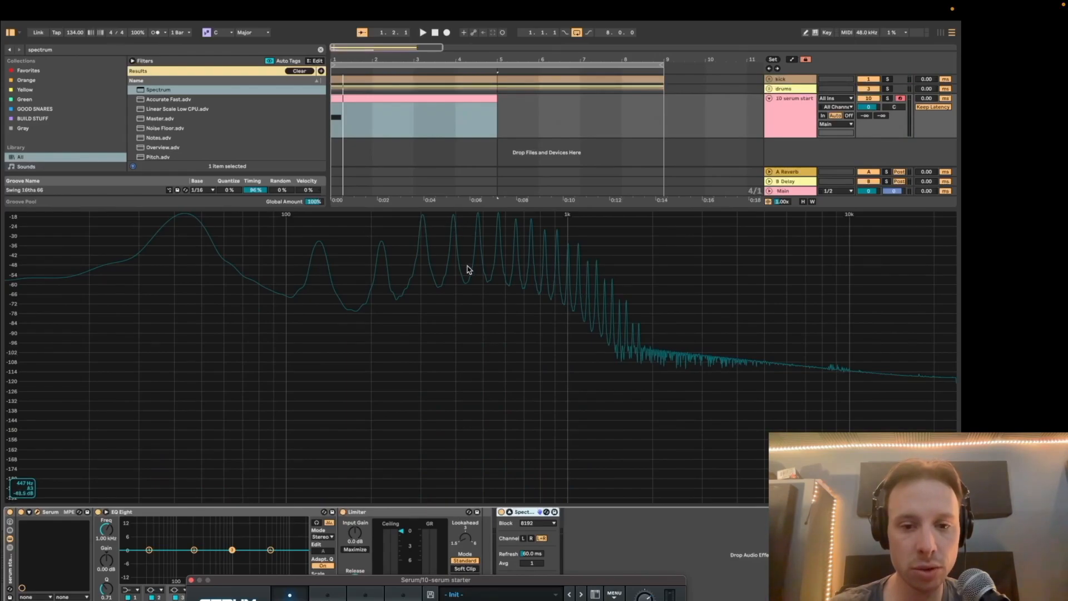
{"action": "key", "text": "space"}
{"action": "left_click_drag", "start_coordinate": [384, 579], "coordinate": [388, 553]}
{"action": "key", "text": "space"}
{"action": "left_click_drag", "start_coordinate": [464, 553], "coordinate": [472, 72]}
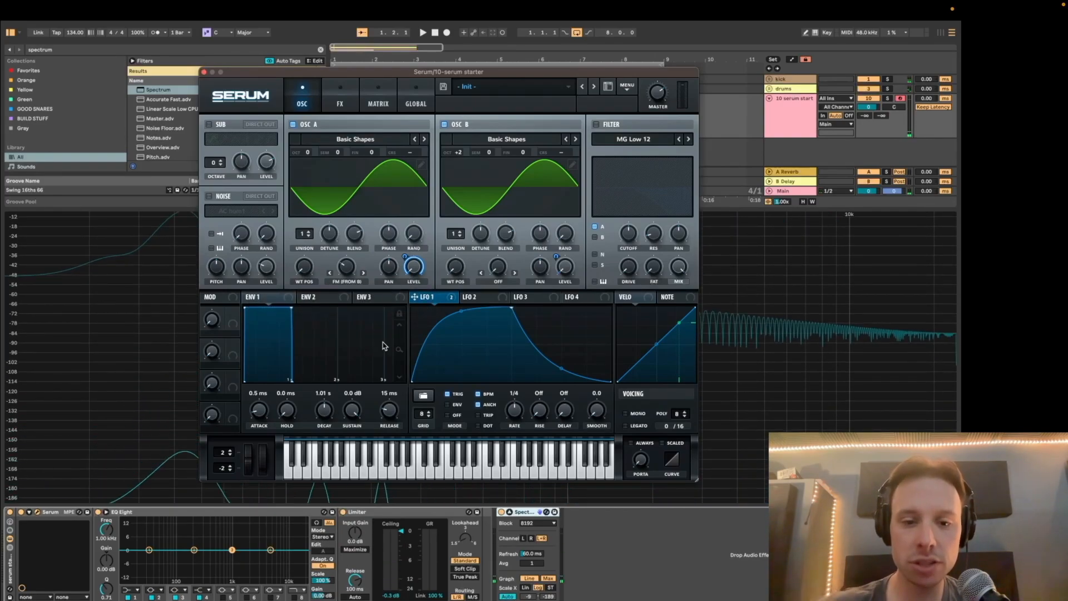
Try oscillator B at octave -4 with oscillator A at +4 and +3 under a raised FM amount, and restore the octaves to +2 and 0.
{"action": "left_click_drag", "start_coordinate": [459, 156], "coordinate": [434, 383]}
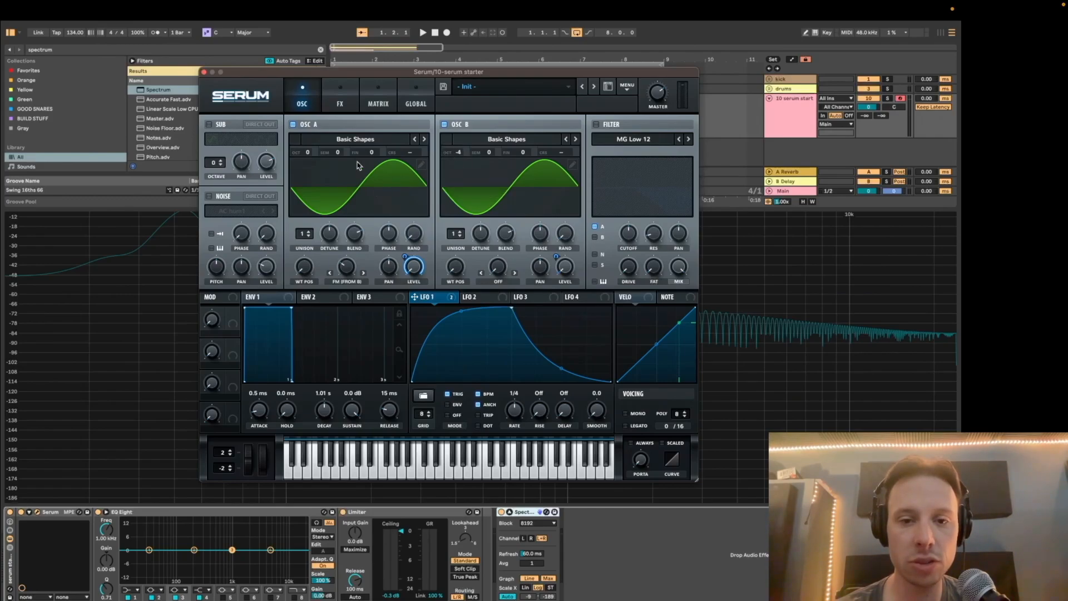
{"action": "left_click_drag", "start_coordinate": [313, 156], "coordinate": [307, 135]}
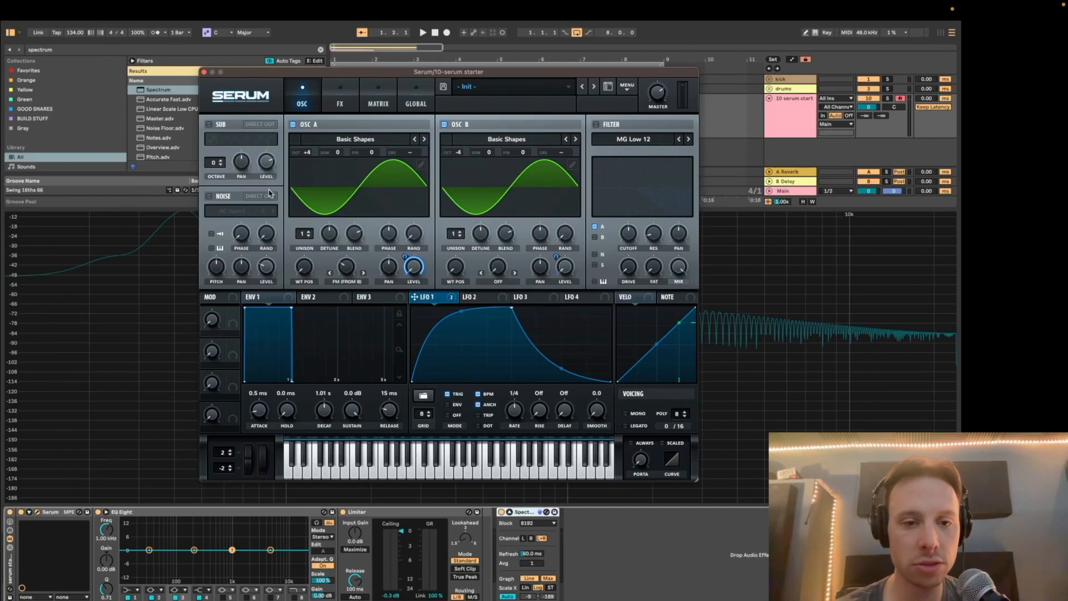
{"action": "left_click_drag", "start_coordinate": [346, 267], "coordinate": [354, 198]}
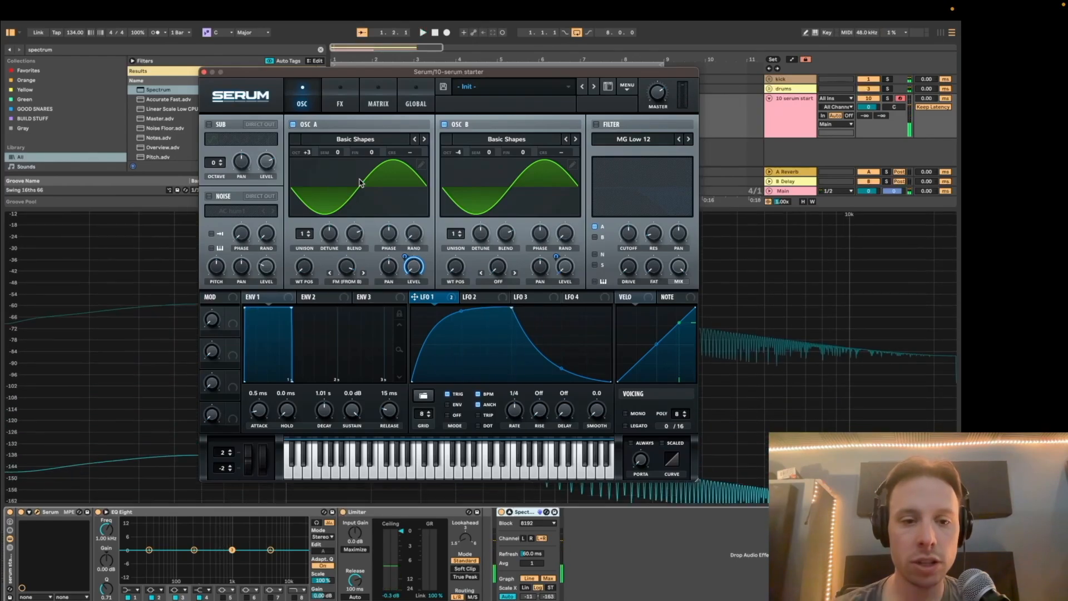
{"action": "left_click_drag", "start_coordinate": [308, 152], "coordinate": [311, 199]}
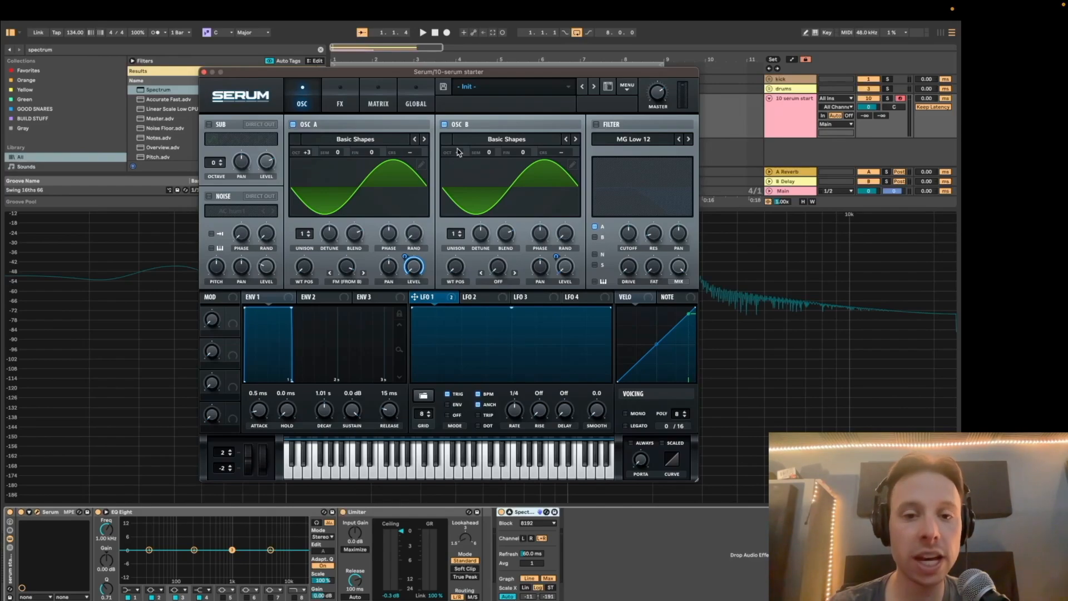
{"action": "left_click_drag", "start_coordinate": [455, 159], "coordinate": [474, 68]}
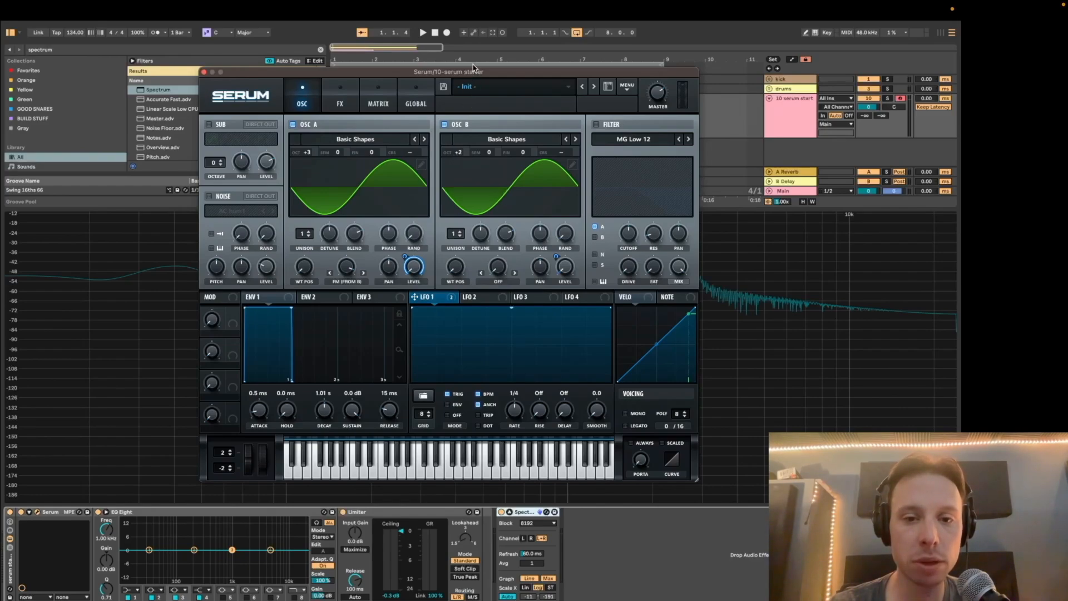
{"action": "left_click_drag", "start_coordinate": [310, 152], "coordinate": [310, 170]}
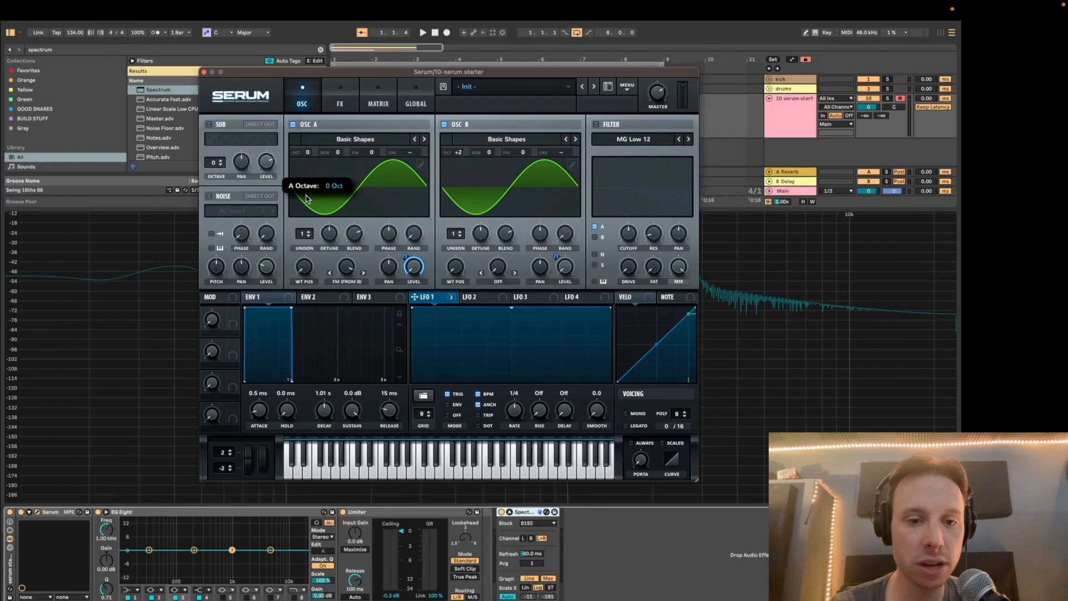
Lower oscillator A's FM warp amount to 28% and switch its warp mode to AM (From B).
{"action": "left_click_drag", "start_coordinate": [347, 267], "coordinate": [349, 338]}
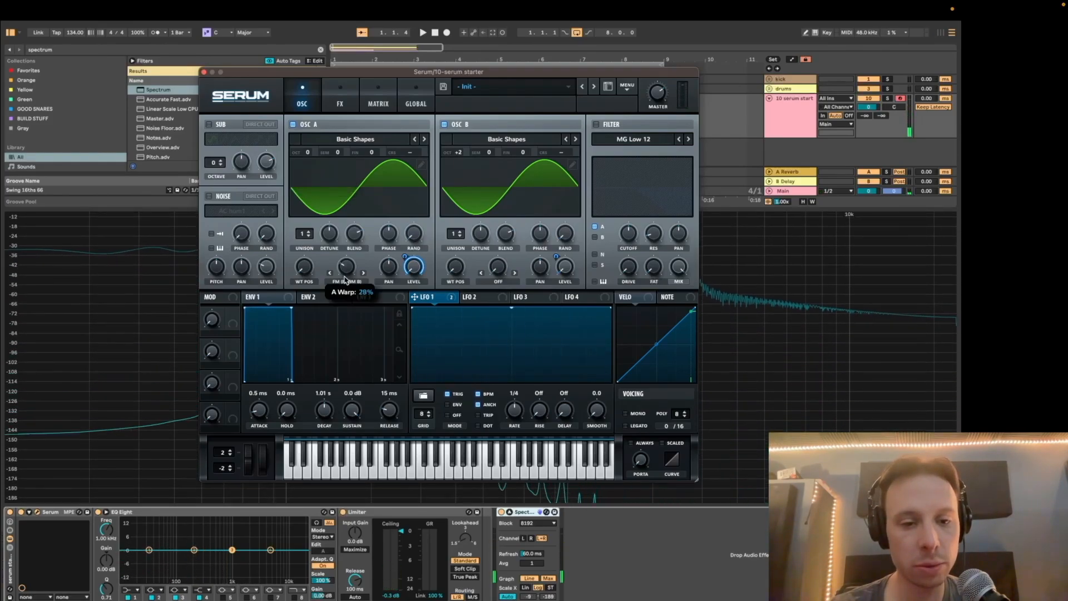
{"action": "left_click", "coordinate": [363, 273]}
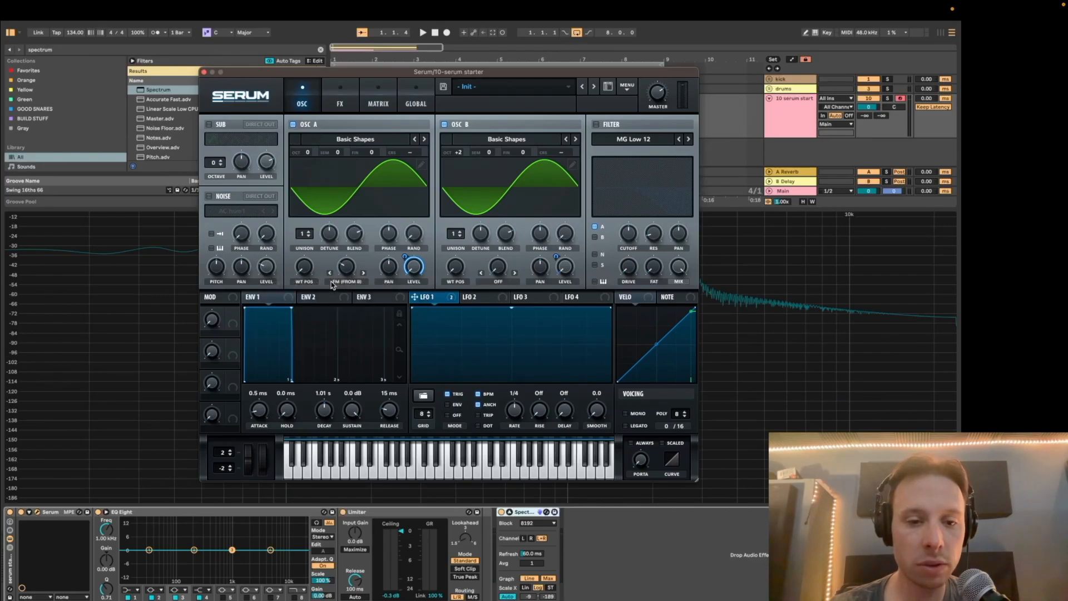
{"action": "left_click", "coordinate": [364, 273]}
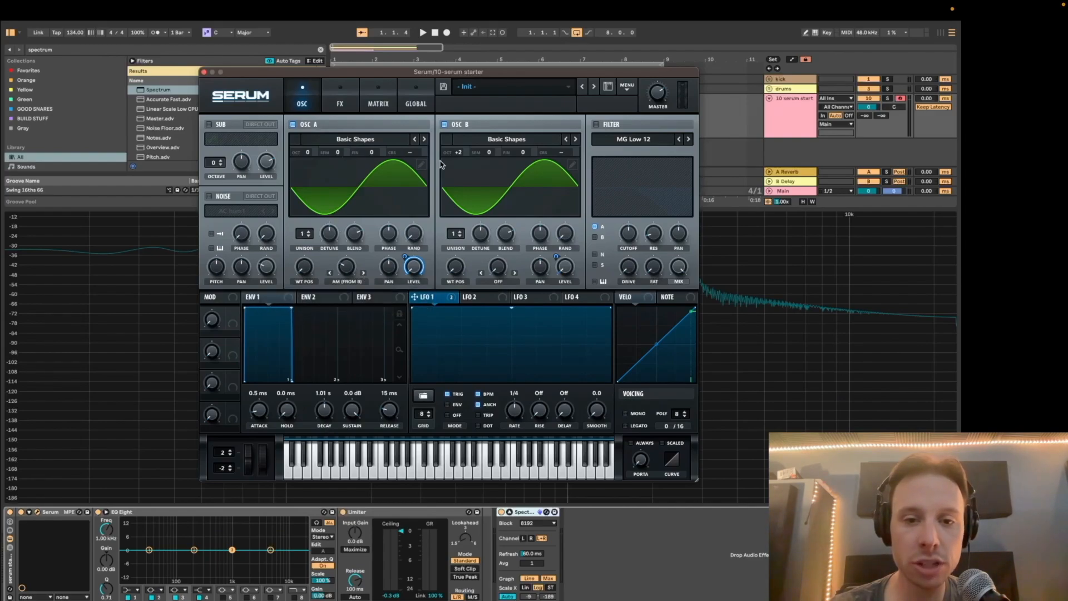
Try oscillator A at octave +3 against a lowered oscillator B octave, and return oscillator A's warp mode to FM (From B).
{"action": "left_click_drag", "start_coordinate": [307, 153], "coordinate": [322, 127]}
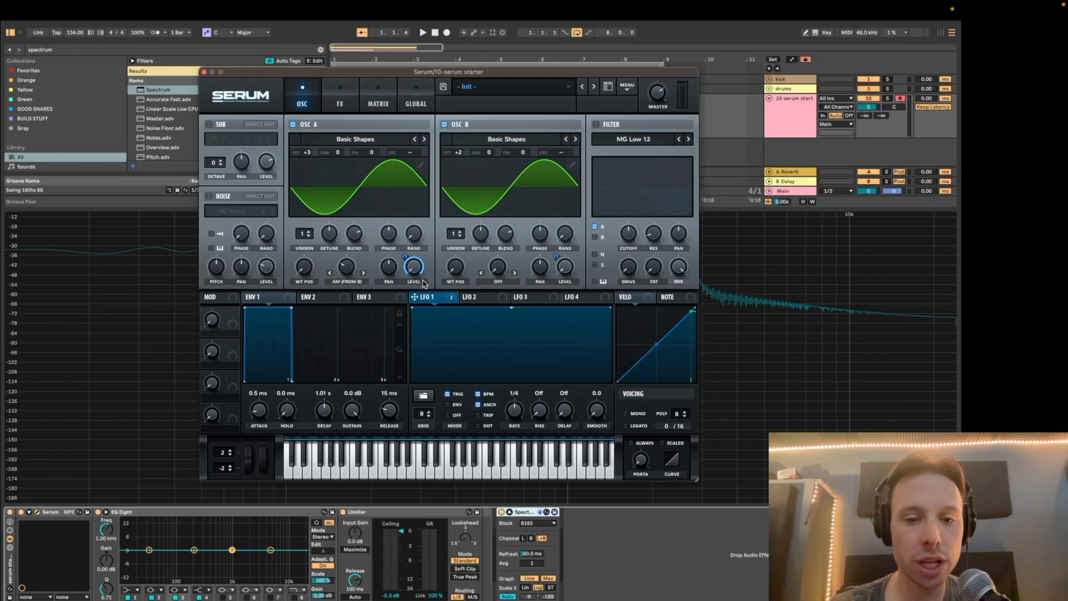
{"action": "left_click_drag", "start_coordinate": [458, 152], "coordinate": [436, 186]}
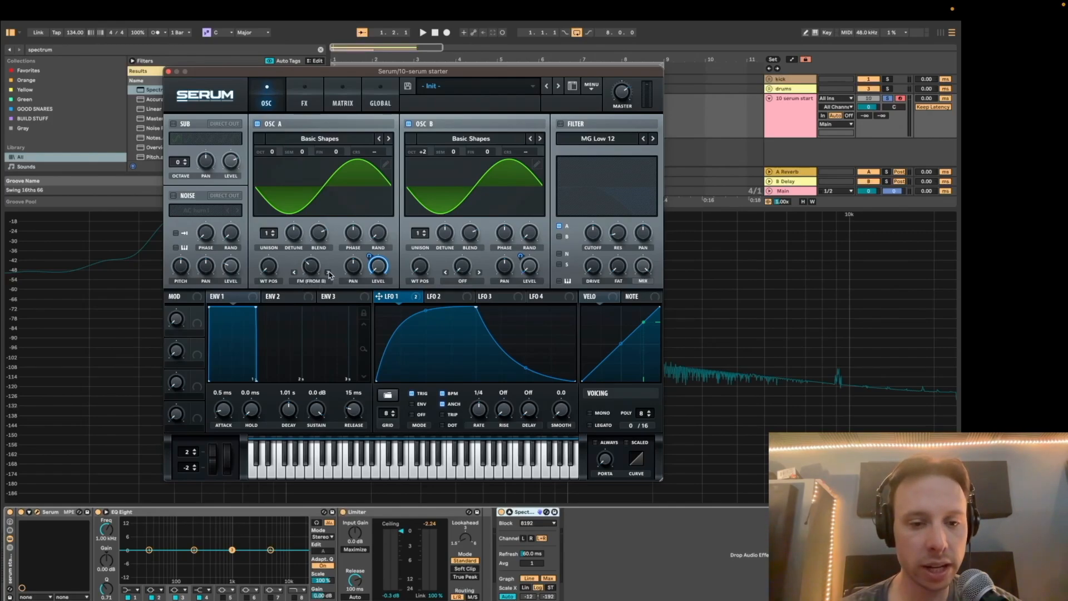
{"action": "left_click", "coordinate": [294, 272]}
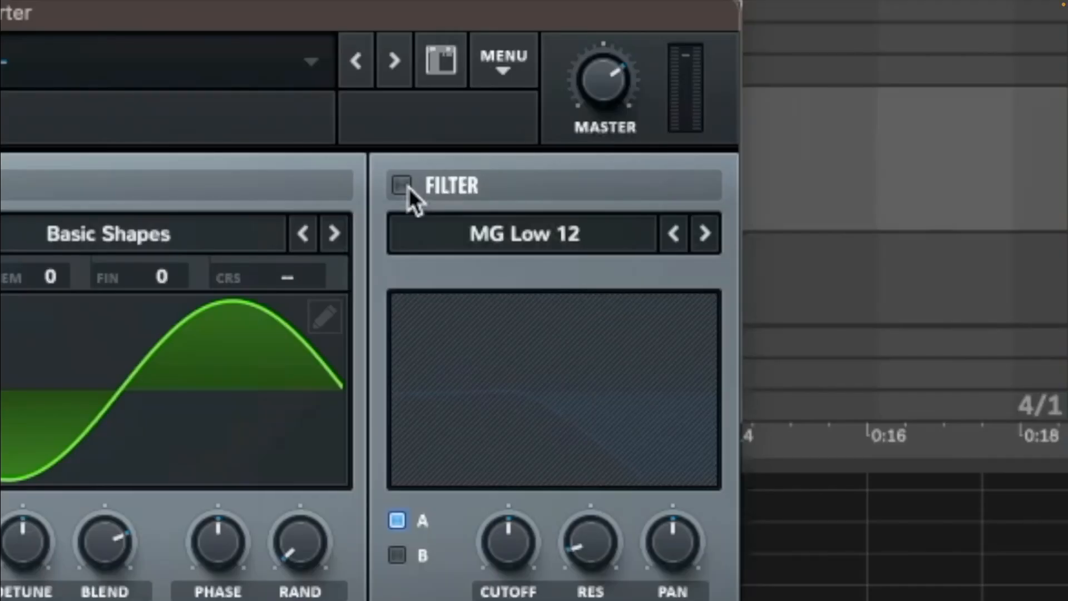
Turn on the MG Low 12 filter, change oscillator A to a saw and oscillator B to a square, and compare with the filter bypassed.
{"action": "left_click", "coordinate": [562, 124]}
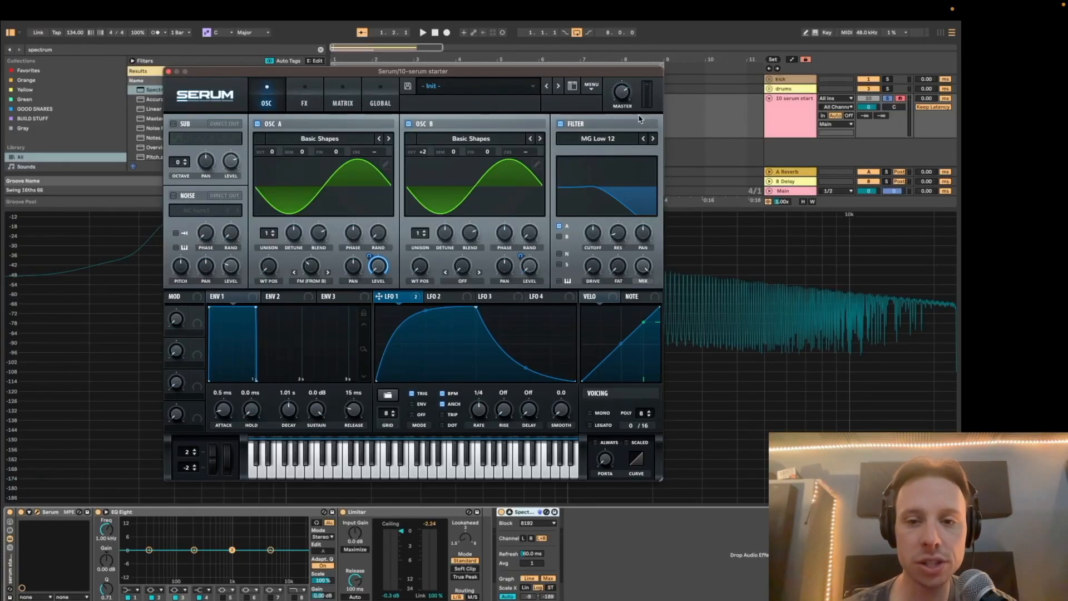
{"action": "left_click_drag", "start_coordinate": [420, 266], "coordinate": [420, 245]}
{"action": "left_click_drag", "start_coordinate": [268, 266], "coordinate": [269, 243]}
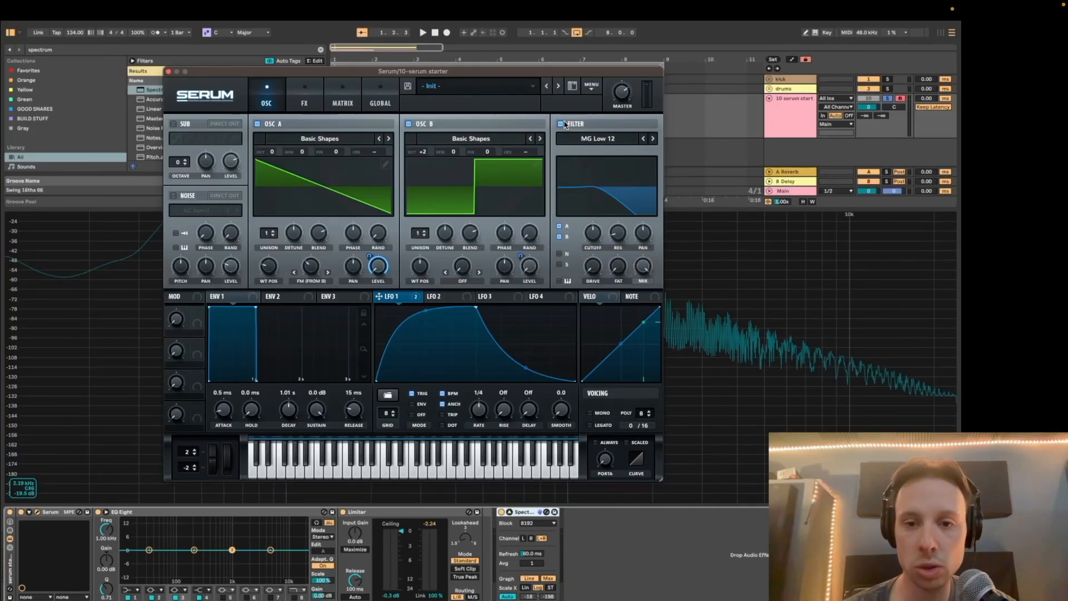
{"action": "left_click", "coordinate": [561, 124]}
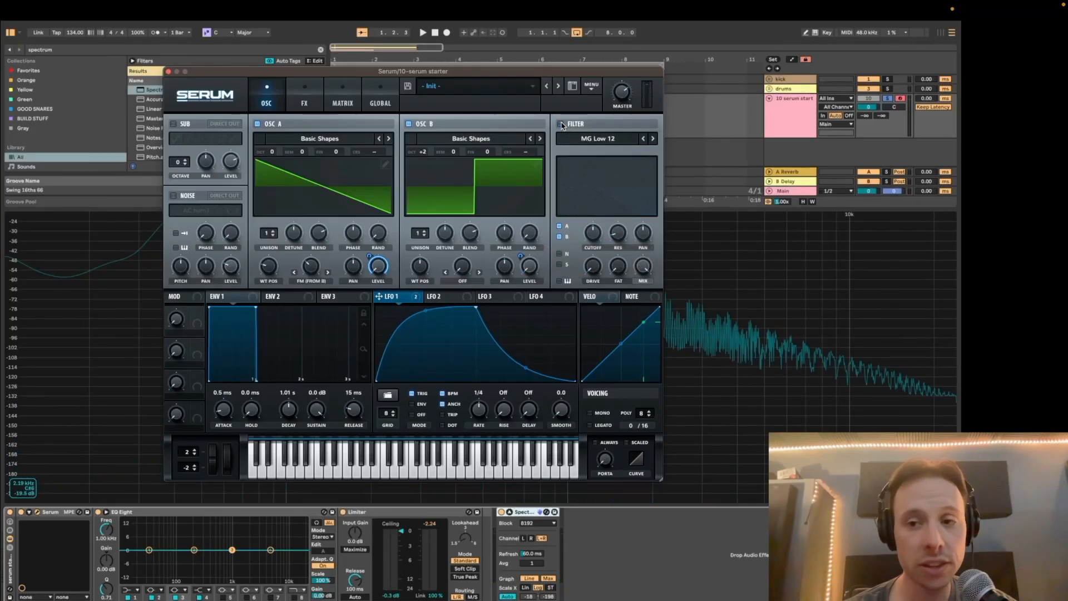
{"action": "left_click", "coordinate": [560, 125]}
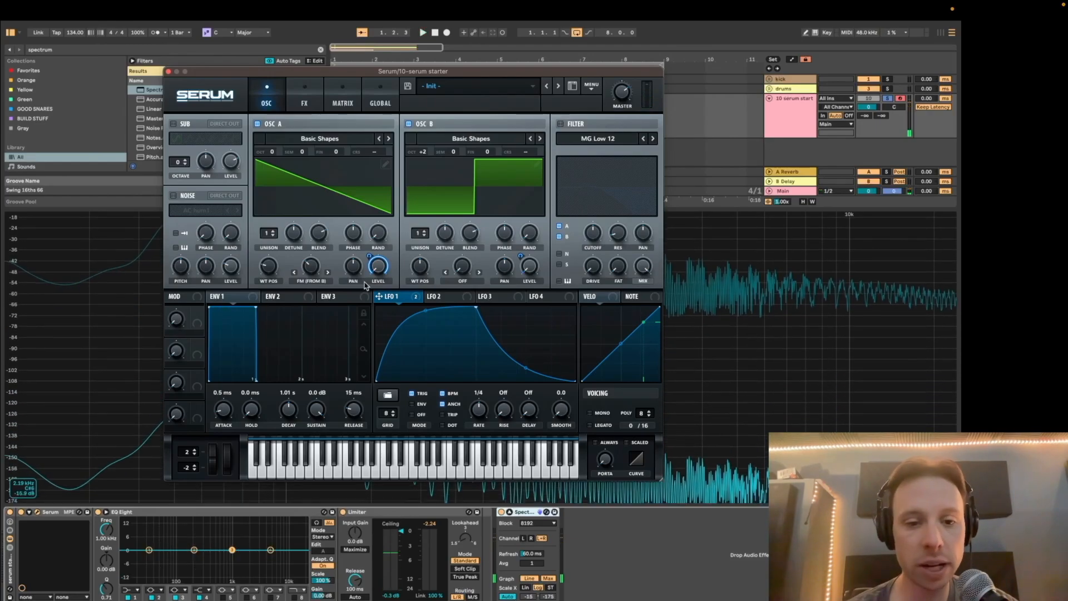
Raise oscillator B's octave to +4 and adjust the filter cutoff to about 1150 Hz during playback.
{"action": "left_click_drag", "start_coordinate": [419, 158], "coordinate": [423, 91]}
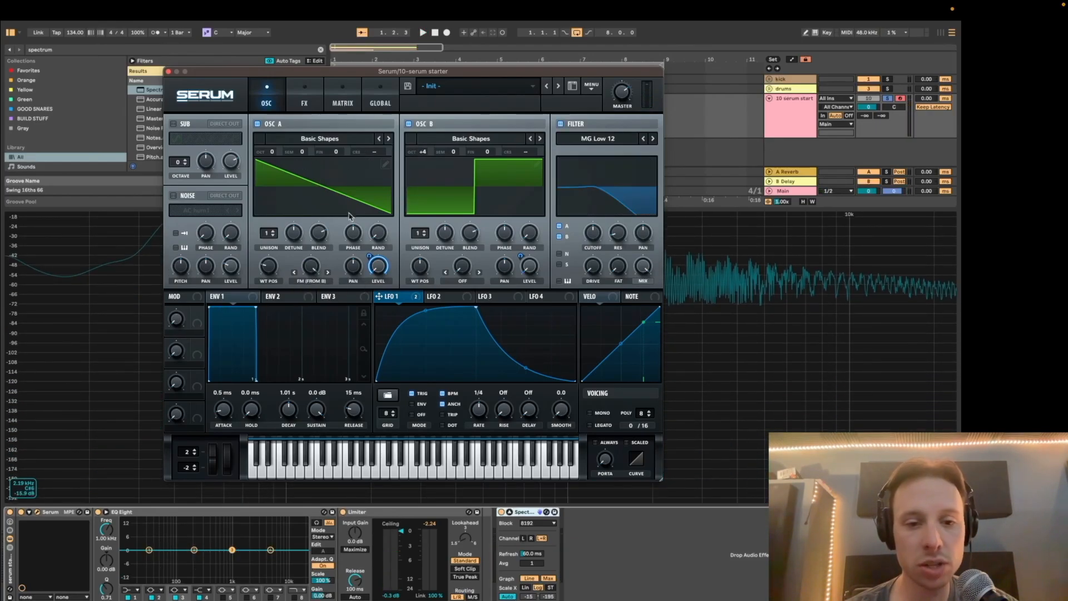
{"action": "key", "text": "space"}
{"action": "mouse_move", "coordinate": [590, 223]}
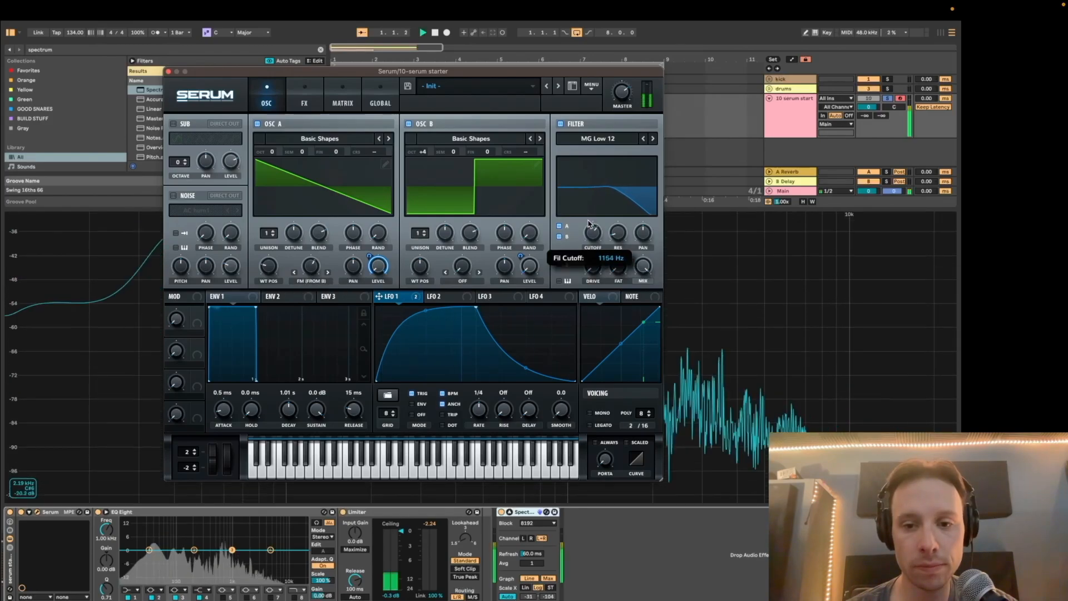
{"action": "key", "text": "space"}
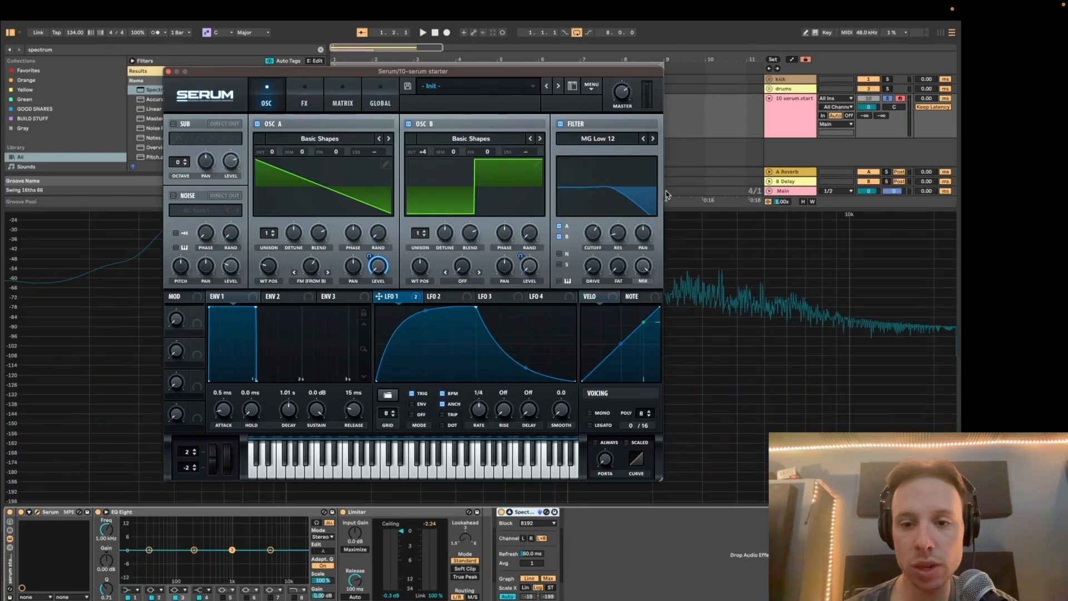
{"action": "key", "text": "space"}
{"action": "key", "text": "space"}
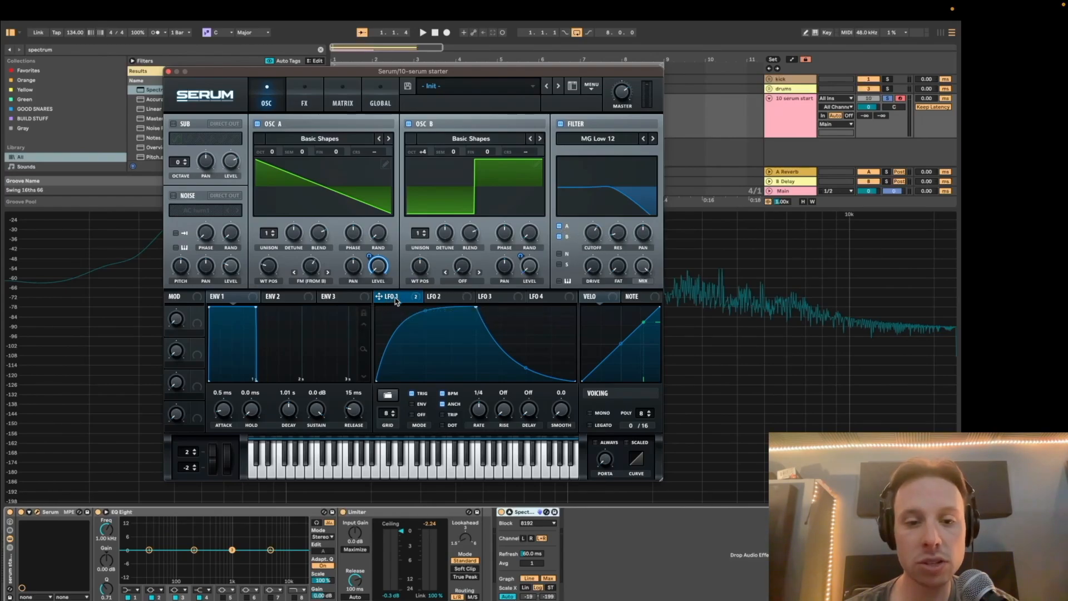
Assign LFO 1 to the filter cutoff, lower the base cutoff, and adjust the modulation amount.
{"action": "left_click_drag", "start_coordinate": [389, 301], "coordinate": [595, 234]}
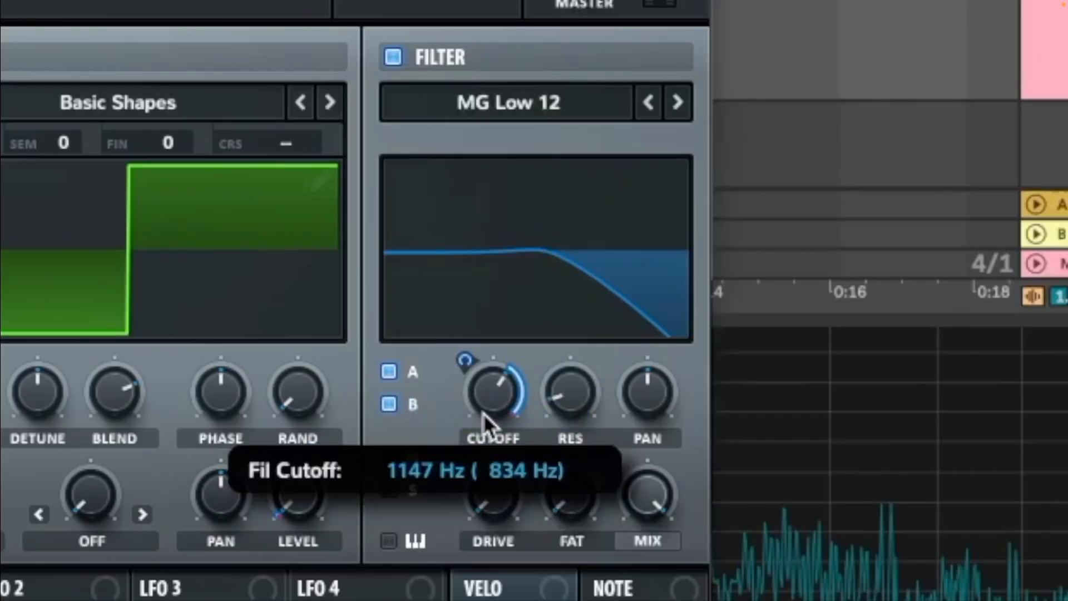
{"action": "left_click_drag", "start_coordinate": [483, 414], "coordinate": [484, 522]}
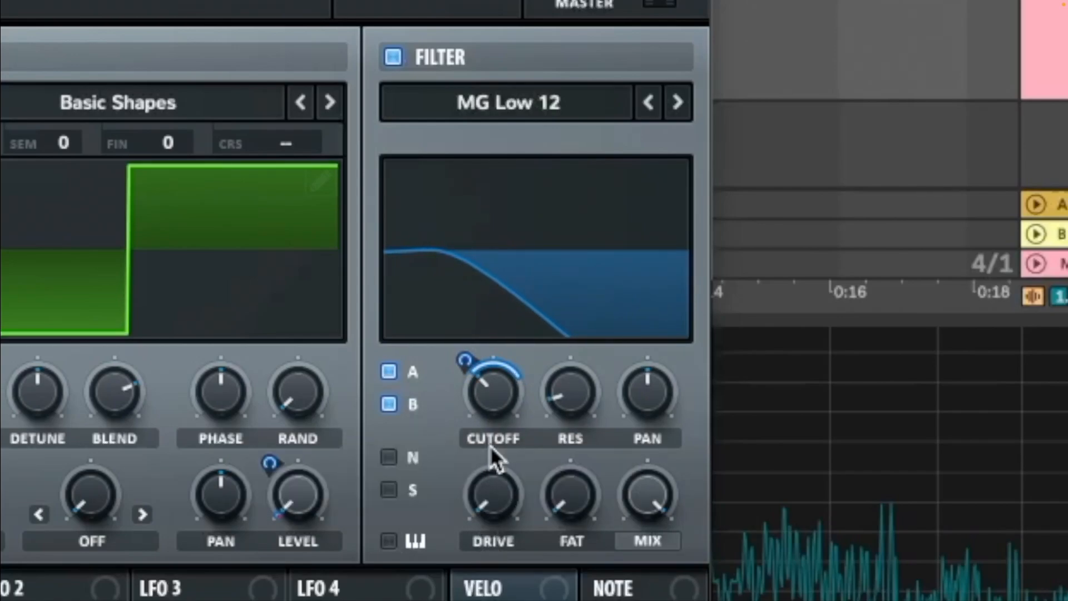
{"action": "left_click_drag", "start_coordinate": [474, 376], "coordinate": [473, 365]}
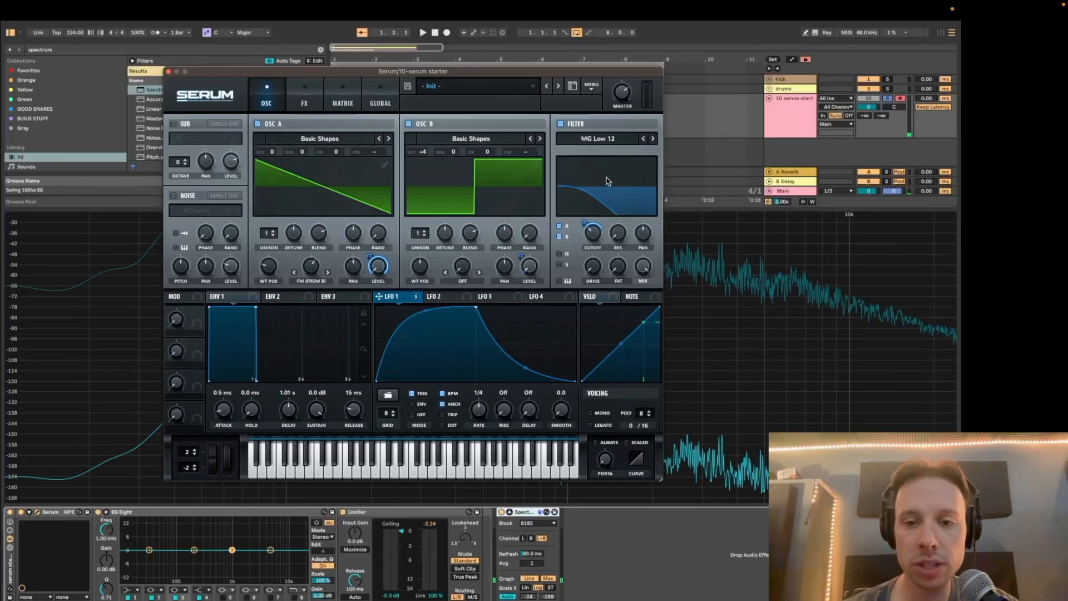
Try a filter resonance of about 75% with the LFO-modulated cutoff, and bring the resonance back down.
{"action": "left_click_drag", "start_coordinate": [630, 204], "coordinate": [625, 146]}
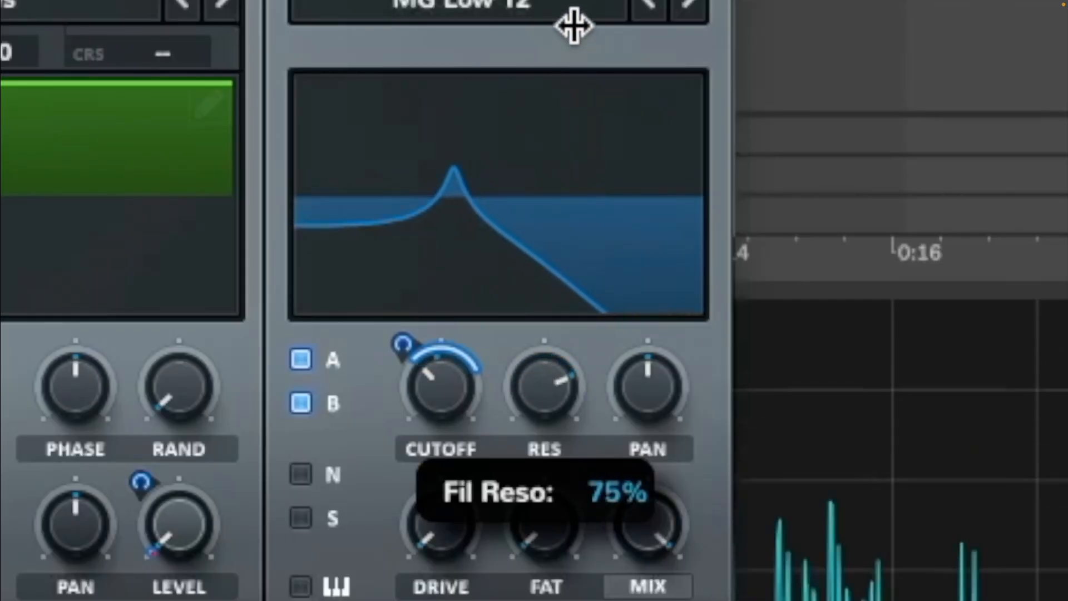
{"action": "left_click_drag", "start_coordinate": [573, 25], "coordinate": [573, 13]}
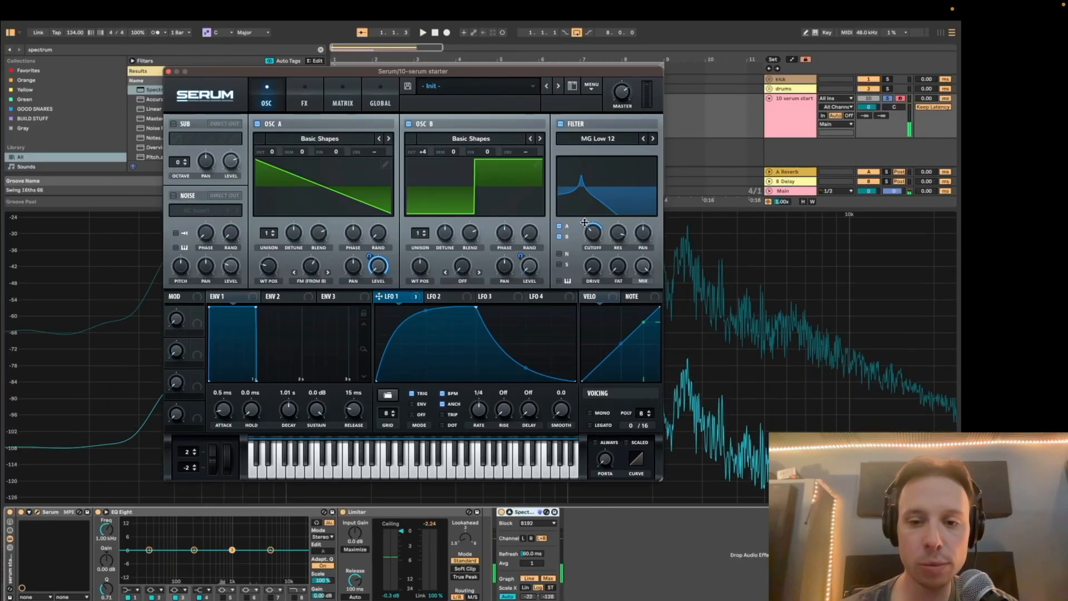
{"action": "left_click_drag", "start_coordinate": [585, 223], "coordinate": [585, 210]}
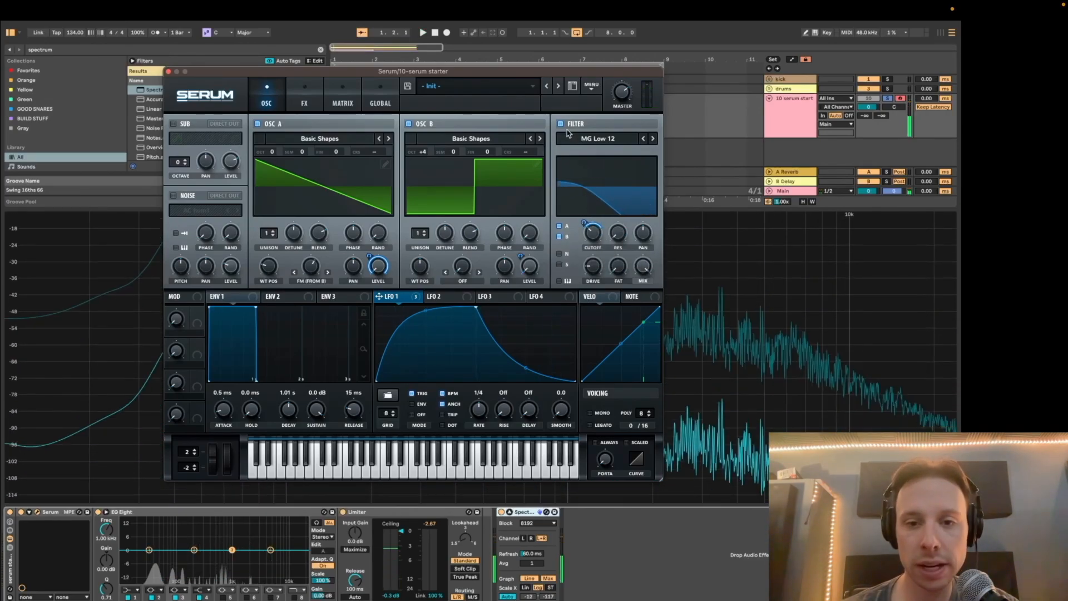
Move the Serum window clear of the Spectrum display and examine the filtered bass's frequency content during playback.
{"action": "left_click_drag", "start_coordinate": [559, 73], "coordinate": [406, 254]}
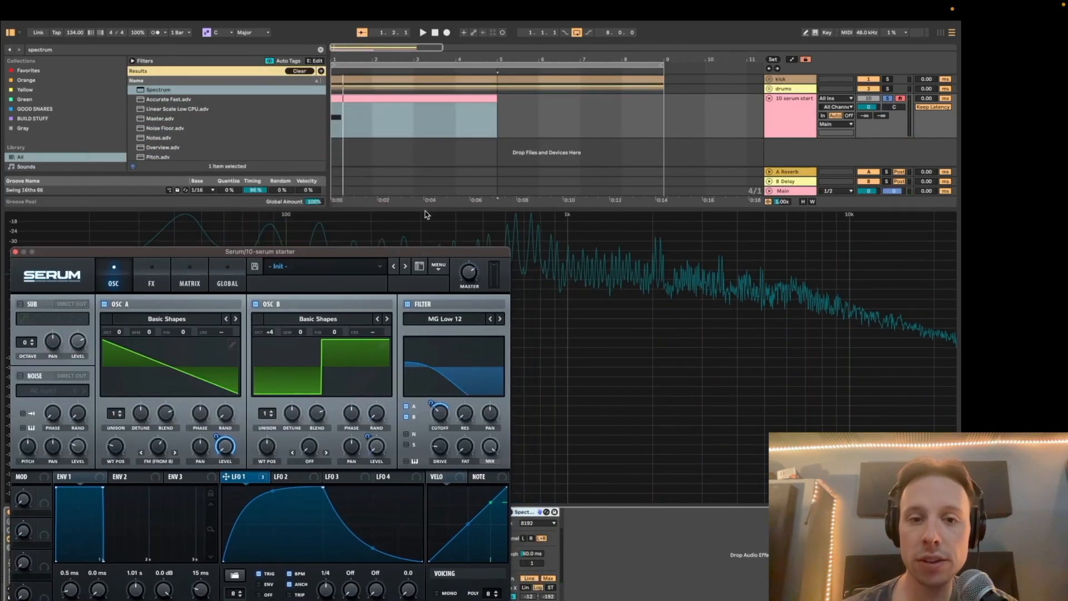
{"action": "left_click", "coordinate": [493, 92]}
{"action": "key", "text": "space"}
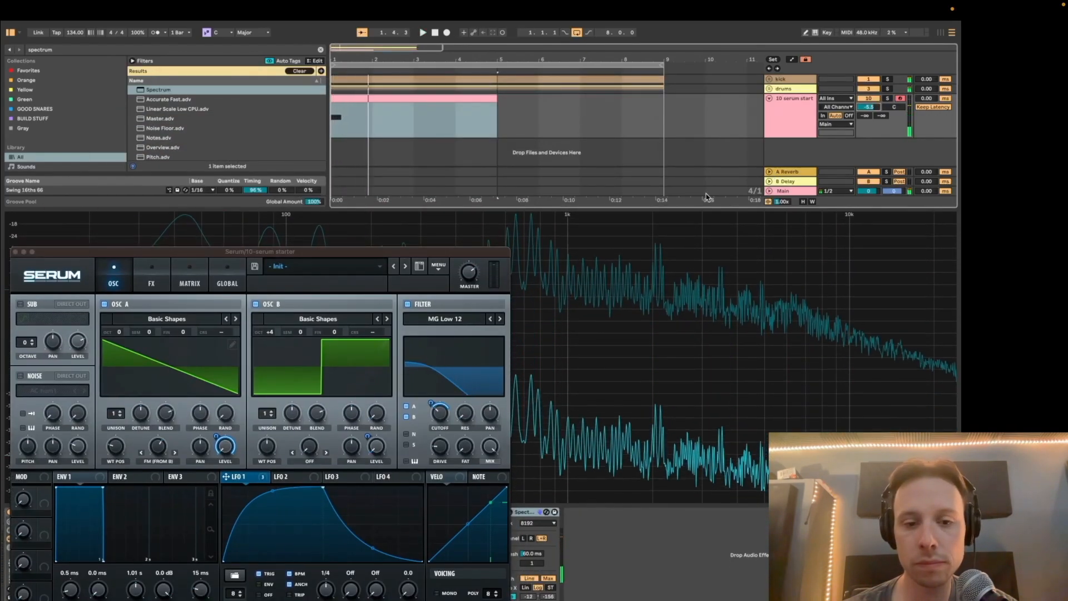
{"action": "left_click", "coordinate": [532, 125]}
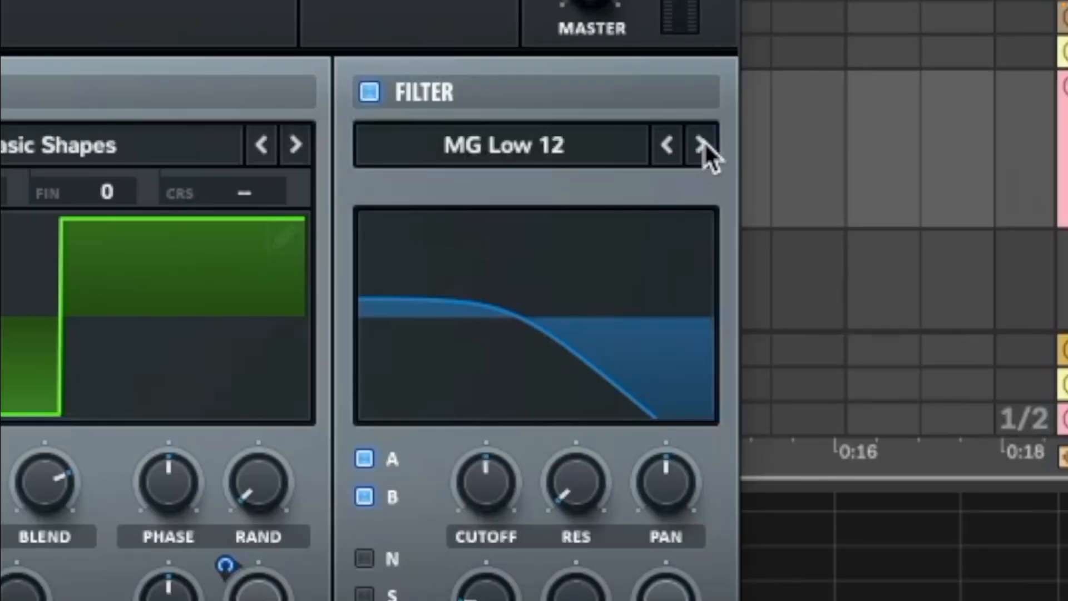
Compare the MG Low 24 and MG Low 6 filter types, and return the filter to MG Low 12.
{"action": "left_click", "coordinate": [665, 114]}
{"action": "left_click", "coordinate": [665, 114]}
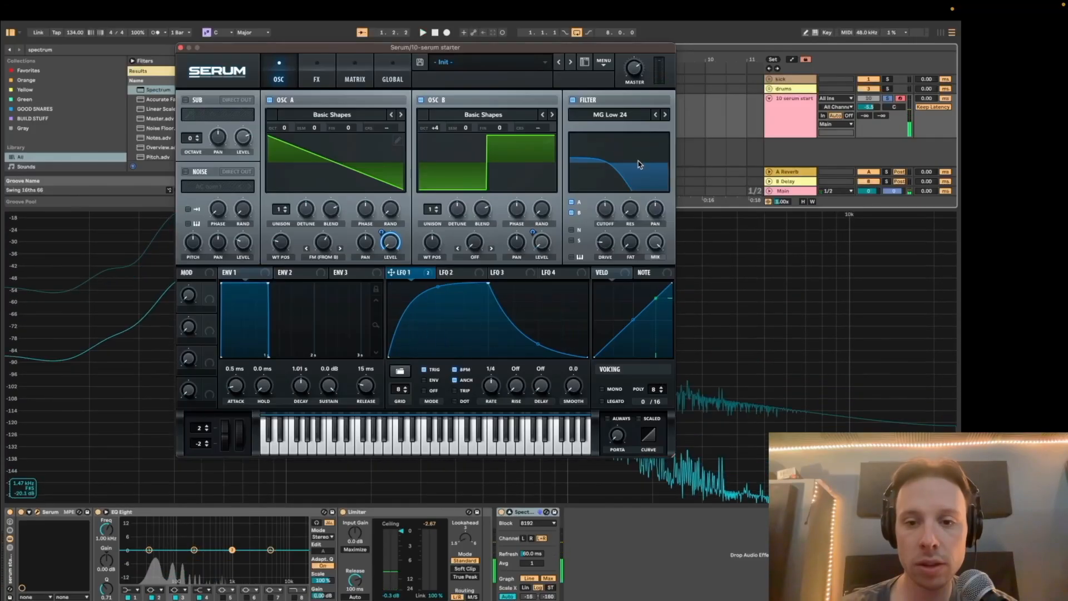
{"action": "scroll", "coordinate": [601, 118], "scroll_direction": "down", "scroll_amount": 3}
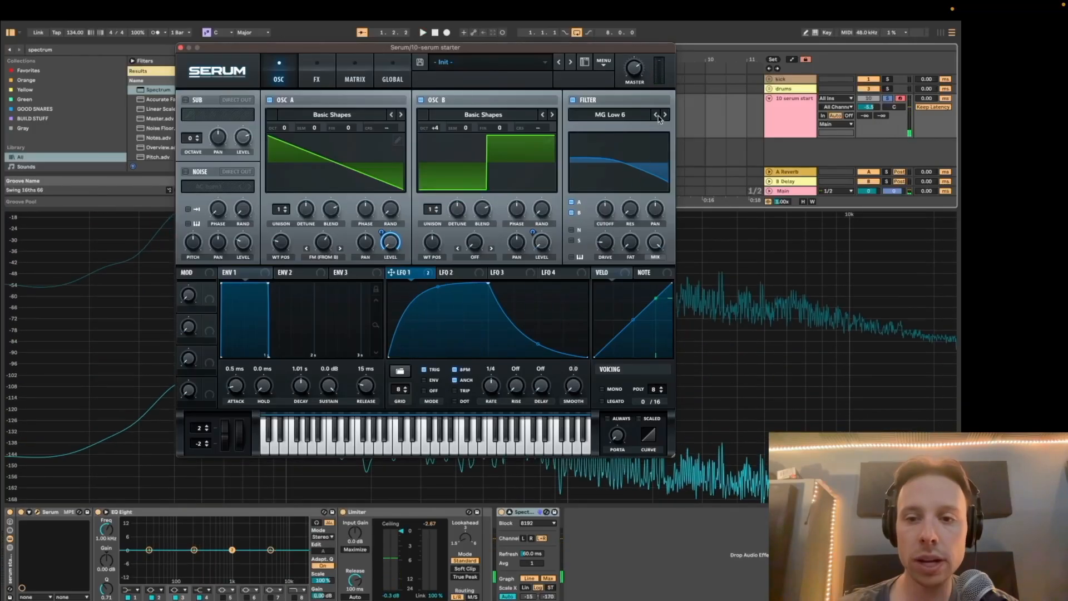
{"action": "scroll", "coordinate": [506, 113], "scroll_direction": "up", "scroll_amount": 1}
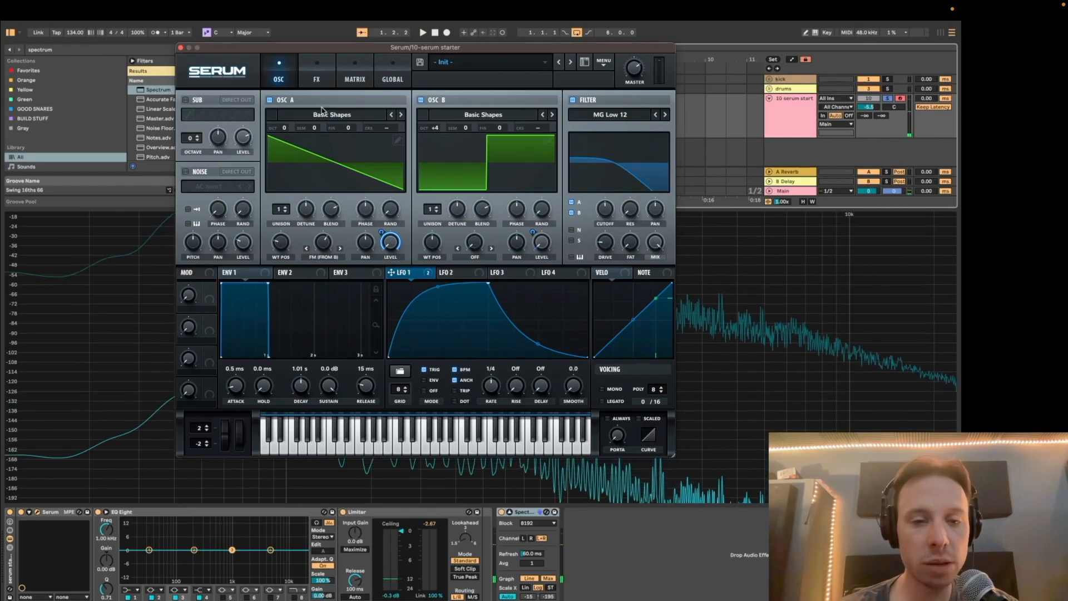
Add a Tube distortion effect, try its drive at 50% and 33%, and bring the drive back to minimum.
{"action": "left_click", "coordinate": [316, 78]}
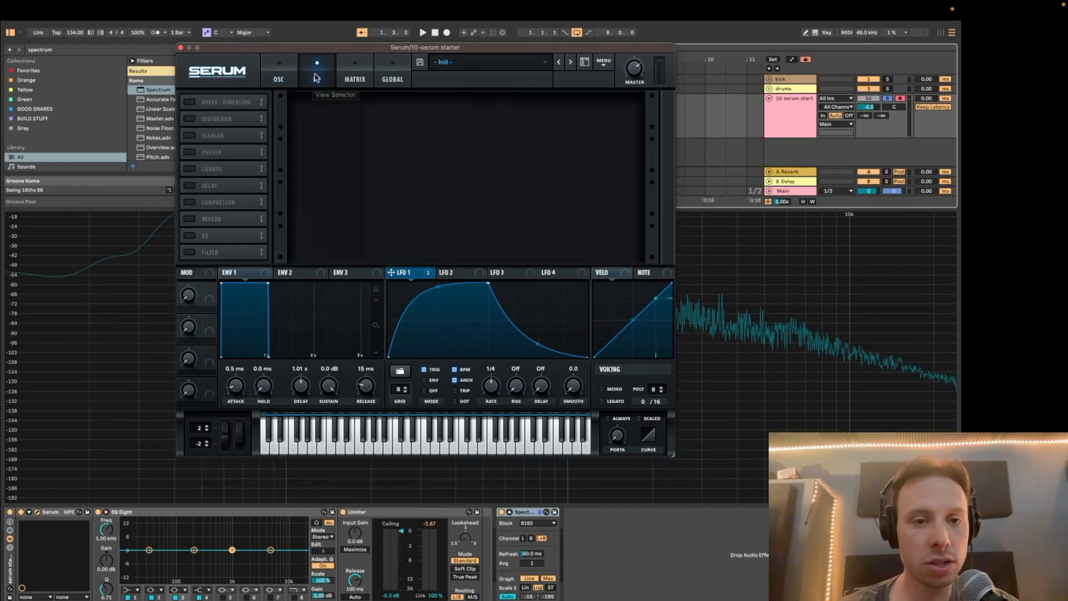
{"action": "left_click", "coordinate": [190, 120]}
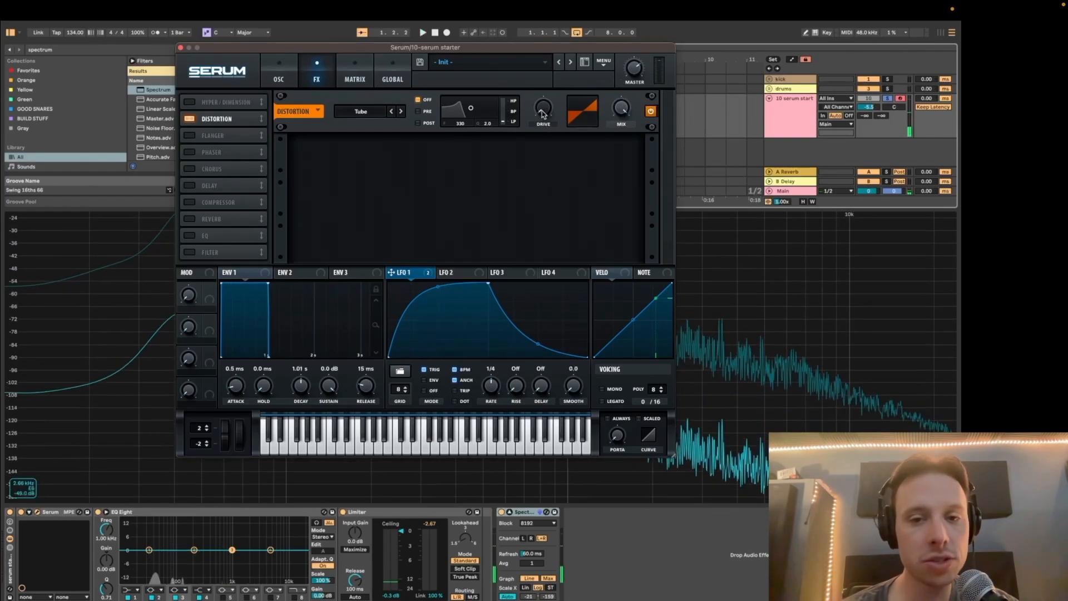
{"action": "mouse_move", "coordinate": [548, 112]}
{"action": "left_click_drag", "start_coordinate": [549, 112], "coordinate": [552, 65]}
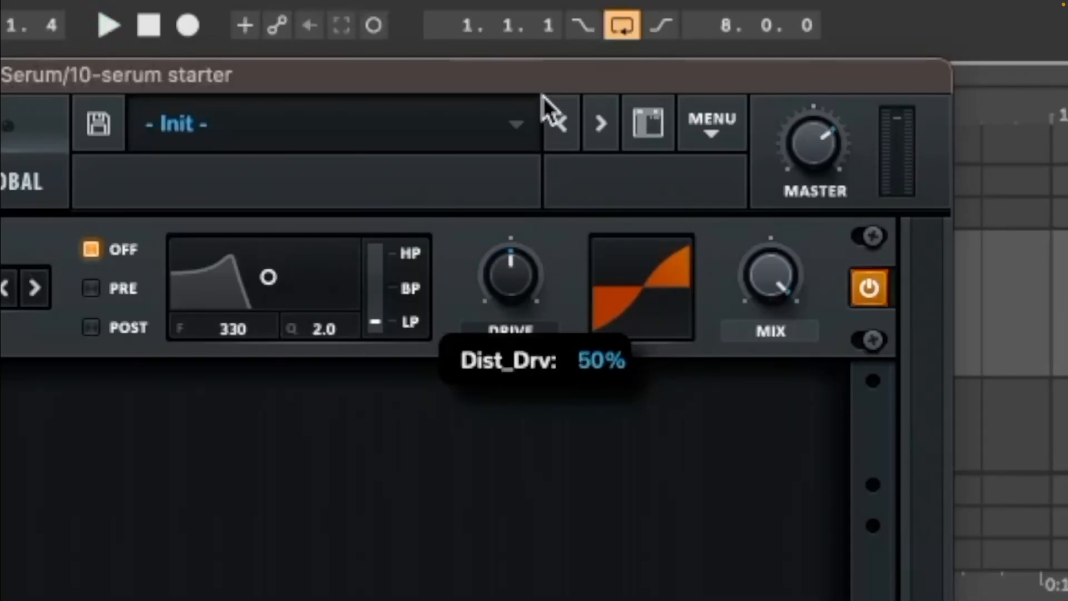
{"action": "left_click_drag", "start_coordinate": [542, 95], "coordinate": [546, 153]}
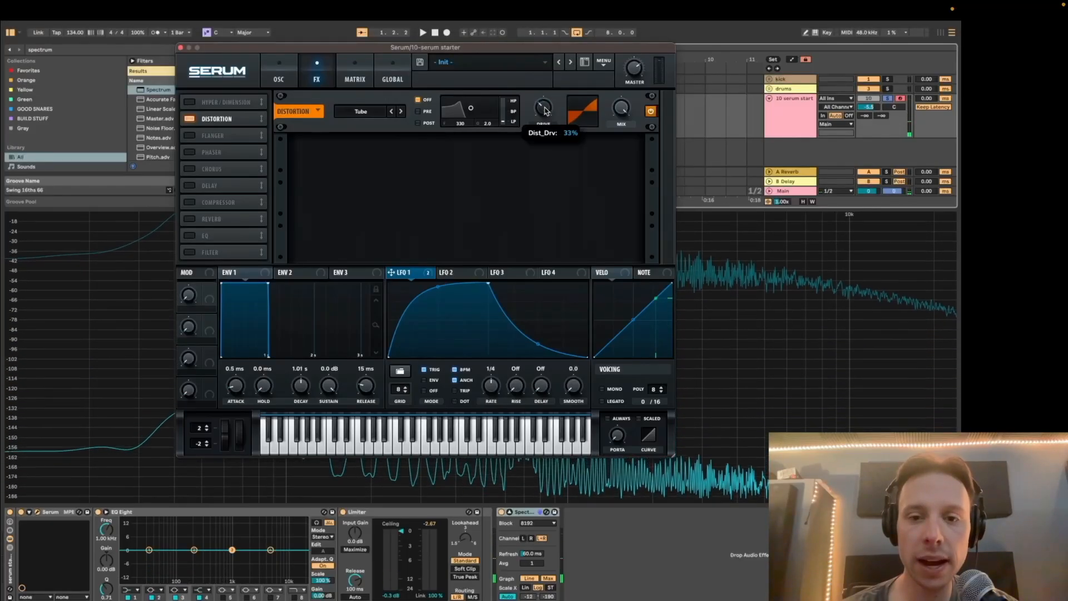
{"action": "left_click_drag", "start_coordinate": [544, 108], "coordinate": [544, 132]}
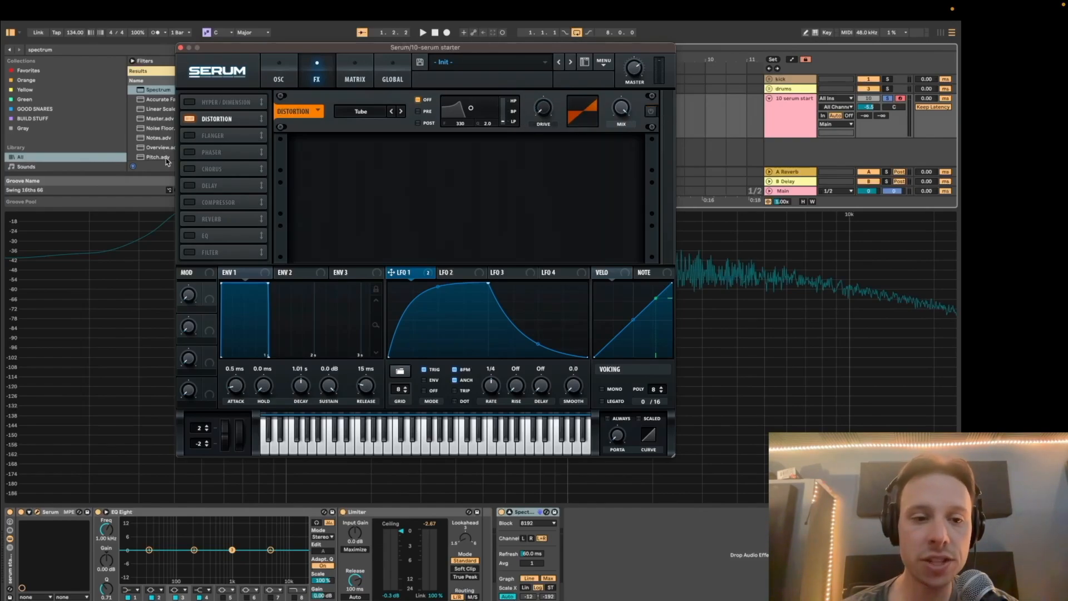
Add the compressor effect in multiband mode and raise its gain.
{"action": "left_click", "coordinate": [190, 203]}
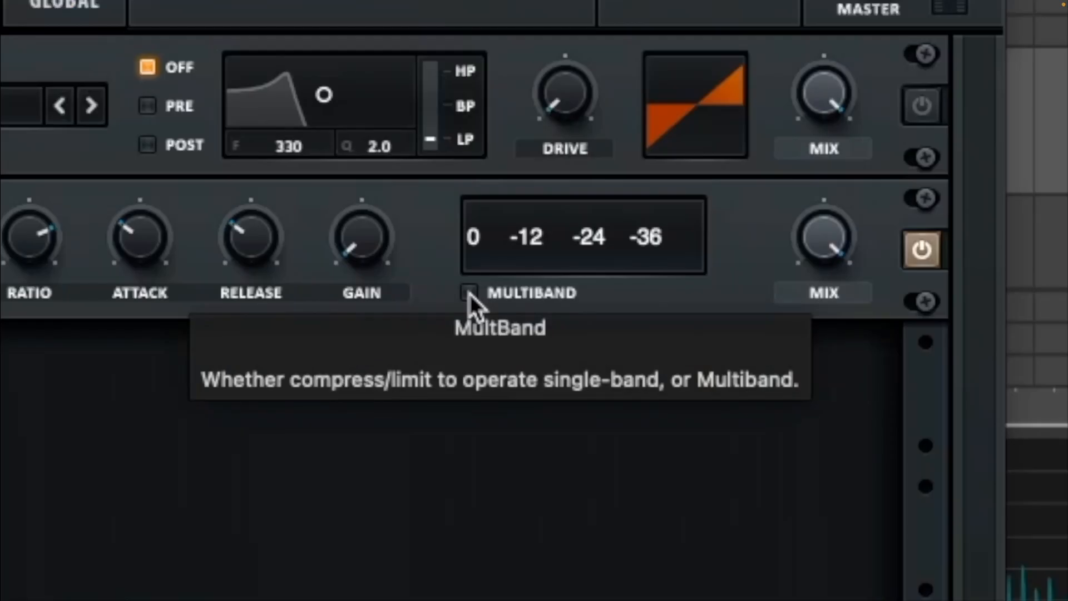
{"action": "left_click", "coordinate": [469, 293]}
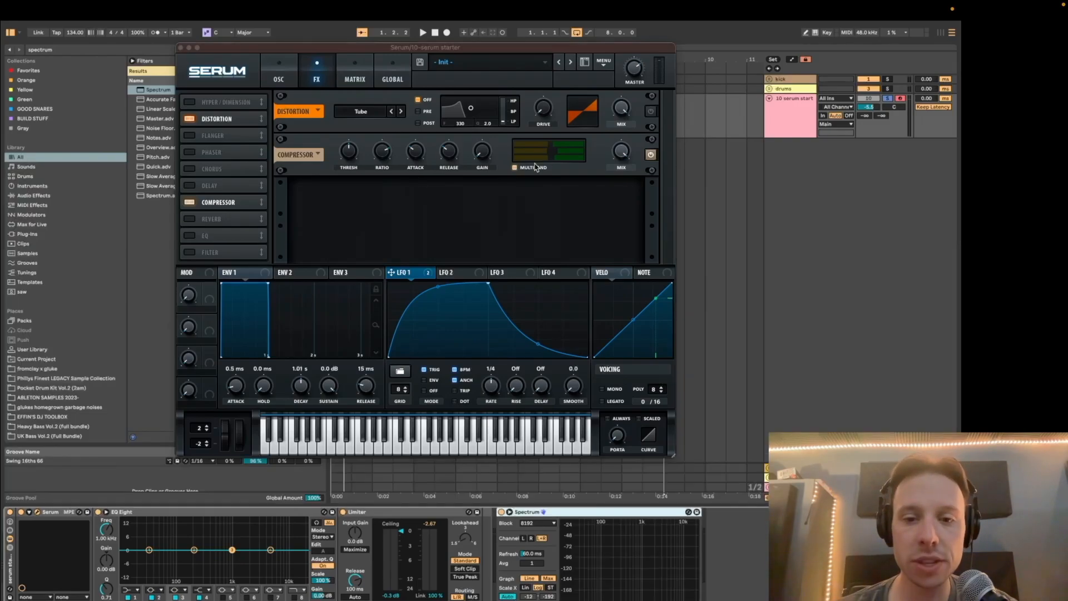
{"action": "left_click", "coordinate": [473, 130]}
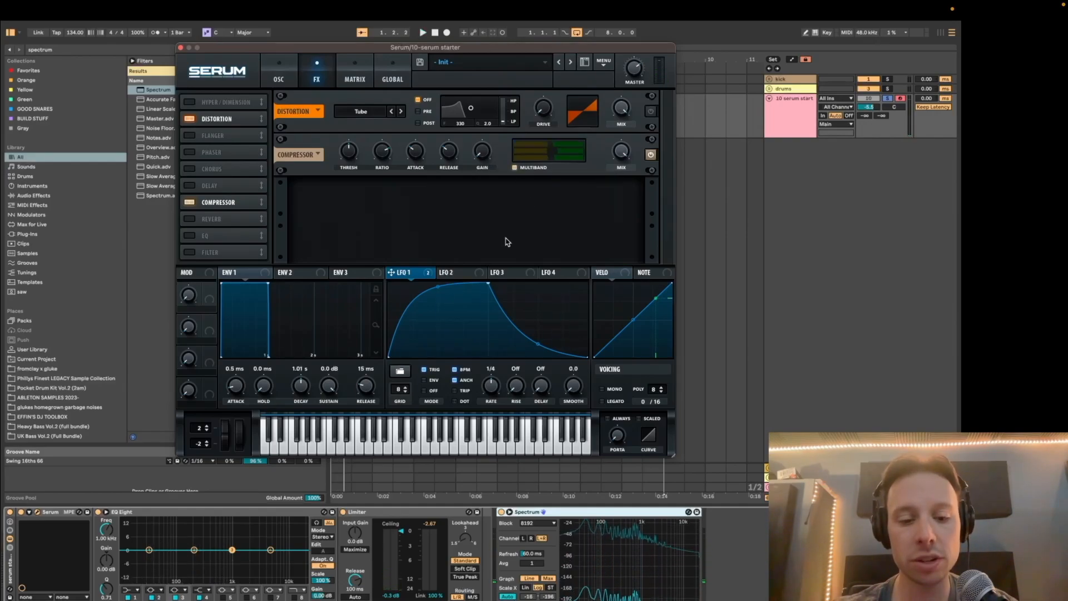
{"action": "left_click_drag", "start_coordinate": [478, 166], "coordinate": [486, 91]}
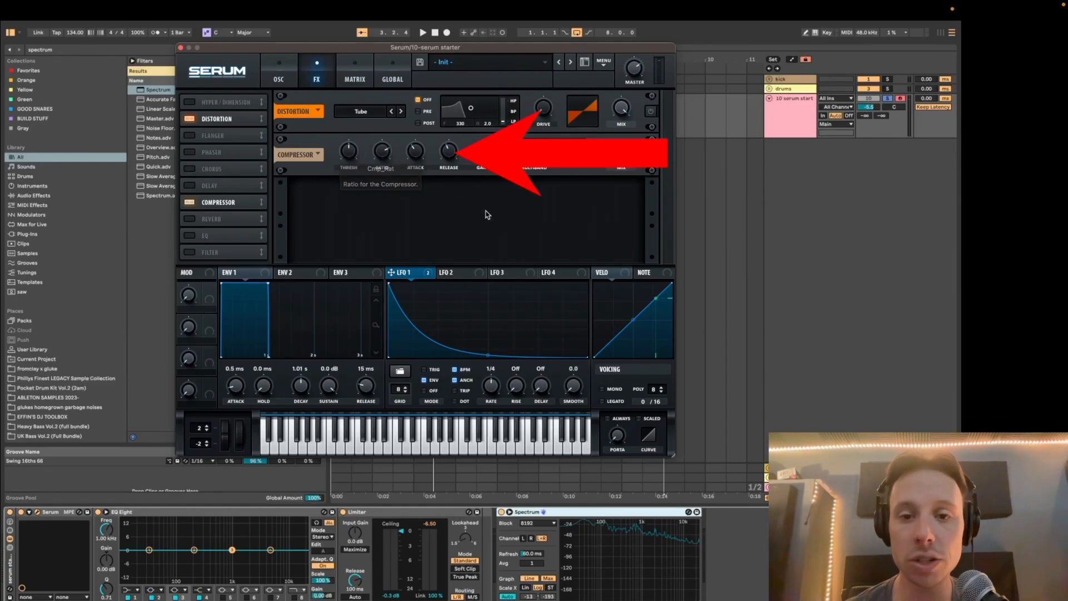
Return both oscillators' wavetable positions to a sine wave and set oscillator B's octave to +2.
{"action": "left_click", "coordinate": [279, 78]}
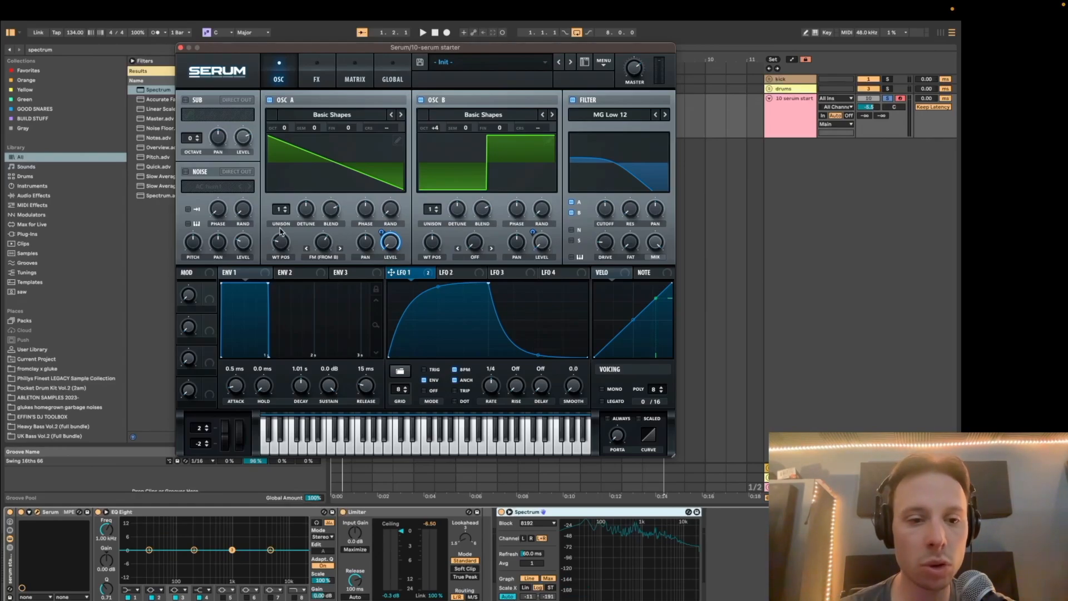
{"action": "left_click_drag", "start_coordinate": [281, 231], "coordinate": [303, 321]}
{"action": "left_click_drag", "start_coordinate": [432, 241], "coordinate": [433, 317]}
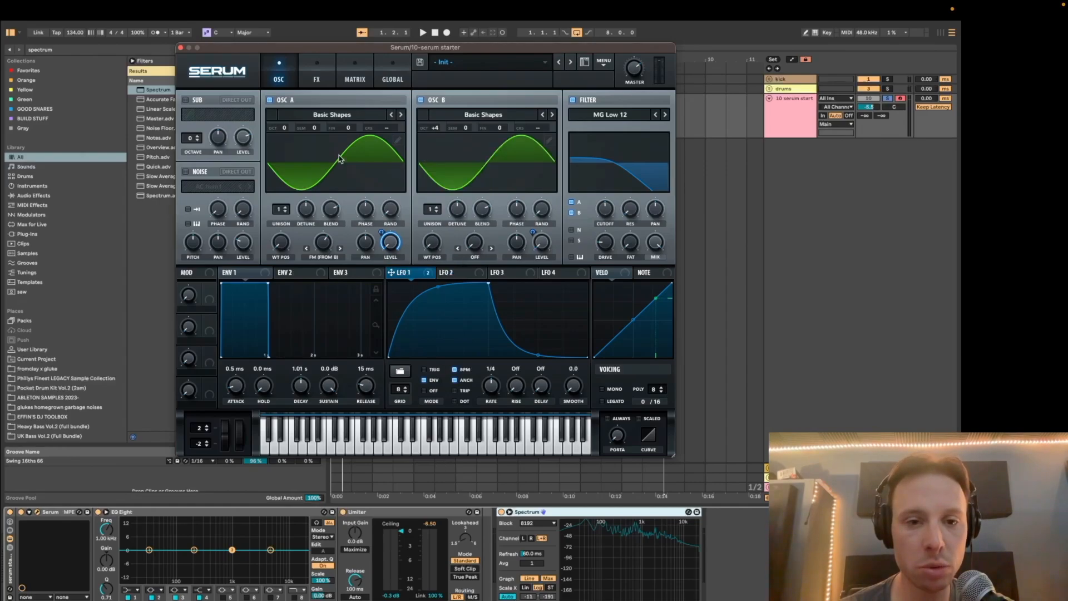
{"action": "left_click_drag", "start_coordinate": [433, 128], "coordinate": [434, 165]}
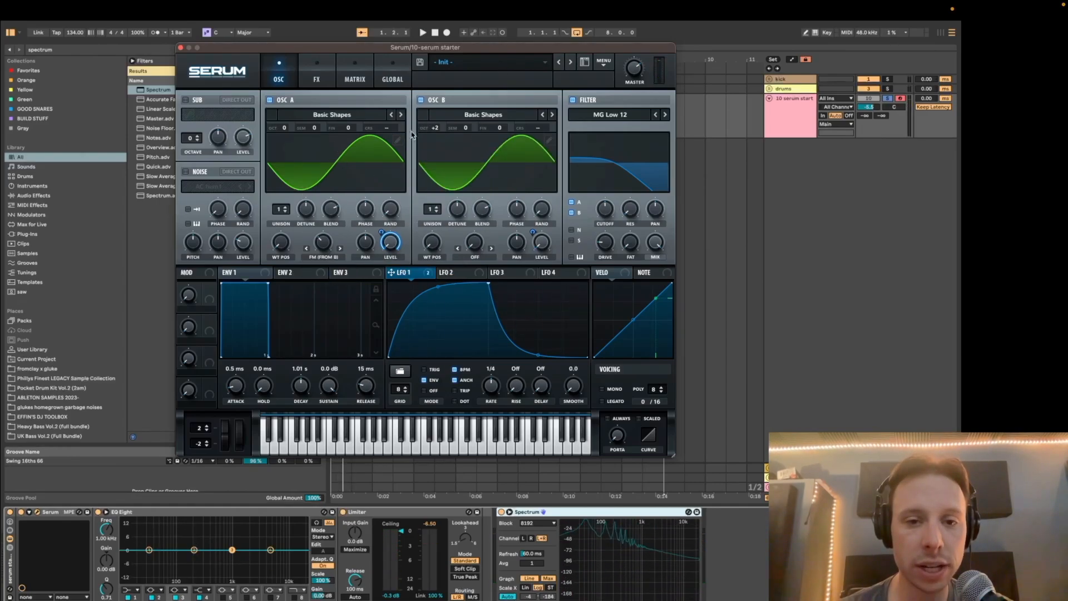
Re-enable the distortion effect, raise its drive from minimum to 83%, and audition the bass.
{"action": "left_click", "coordinate": [315, 78]}
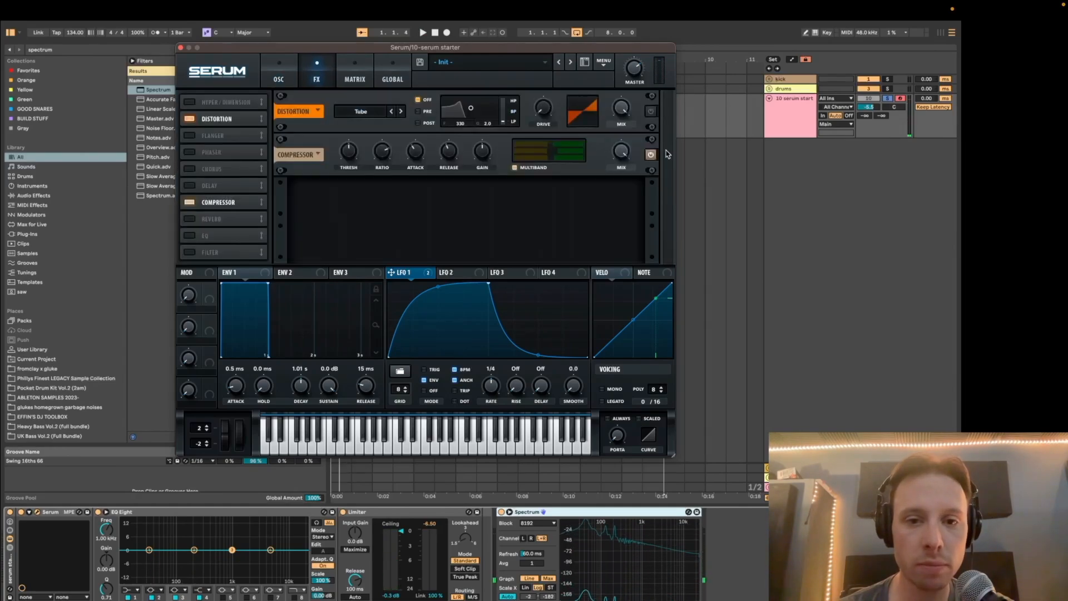
{"action": "left_click", "coordinate": [652, 114]}
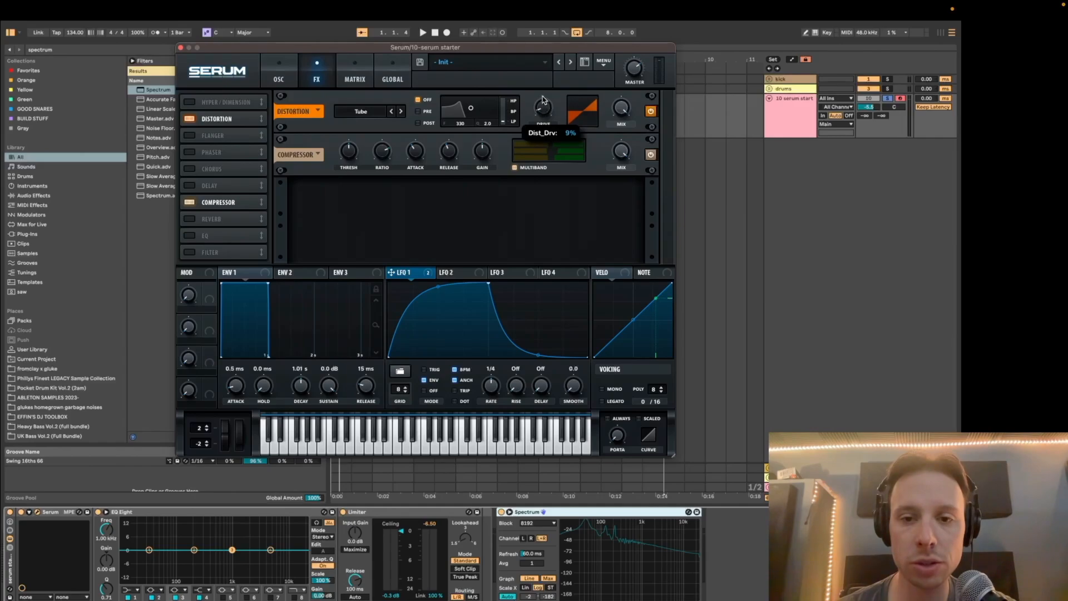
{"action": "key", "text": "space"}
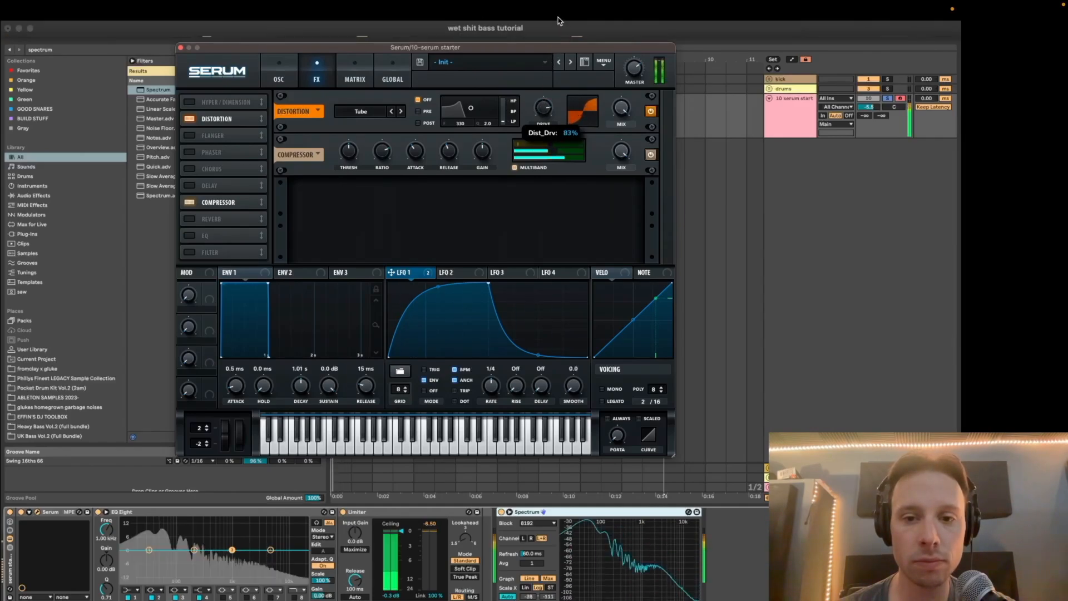
{"action": "key", "text": "space"}
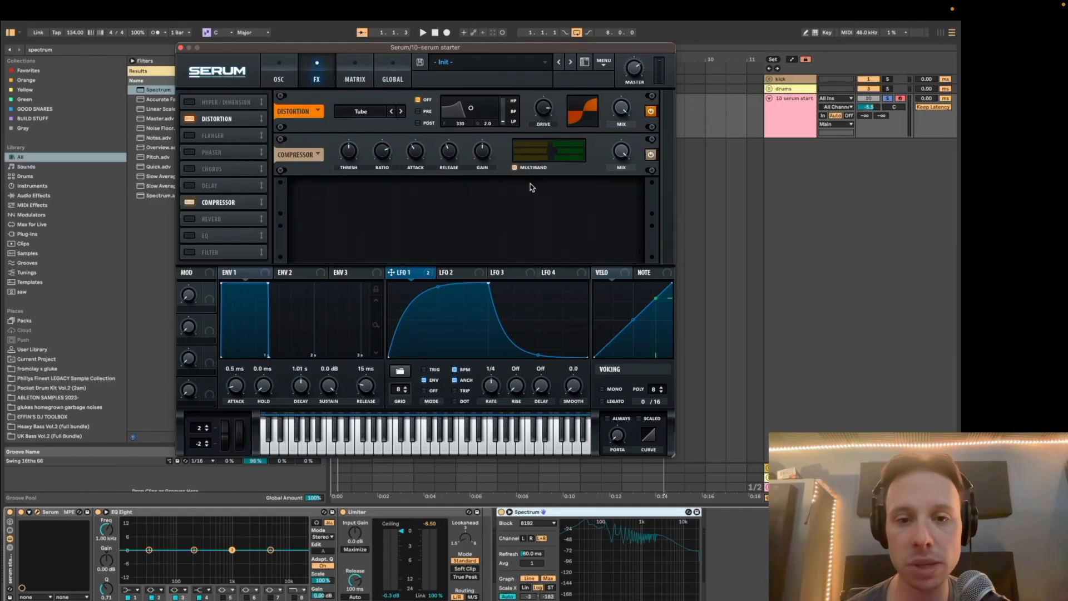
Add an EQ effect, cut the gain of its low band as a peak, and sweep the band's frequency during playback.
{"action": "left_click", "coordinate": [276, 71]}
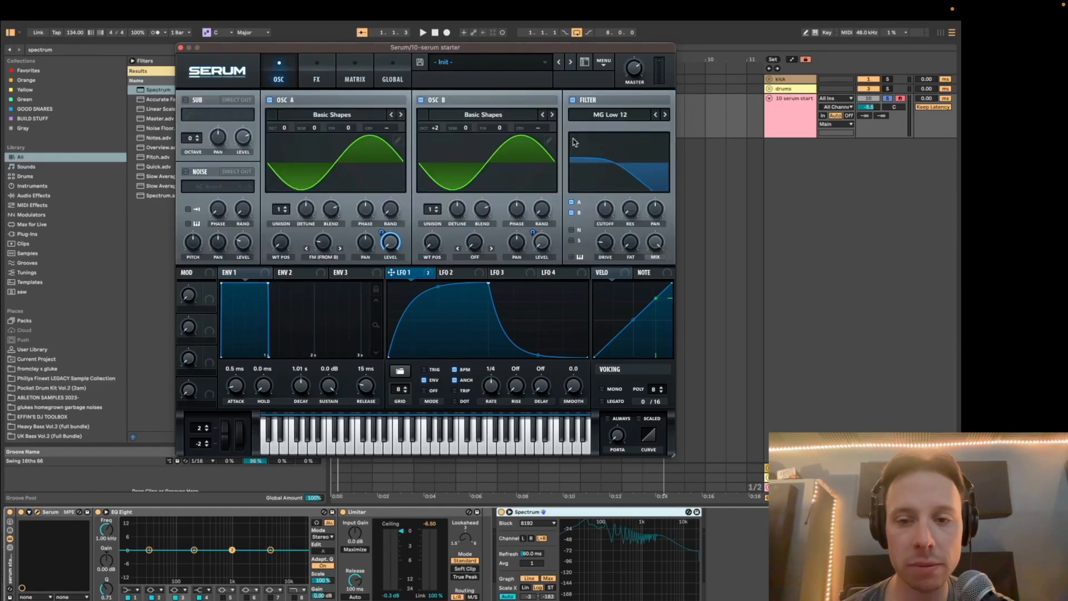
{"action": "left_click", "coordinate": [317, 71]}
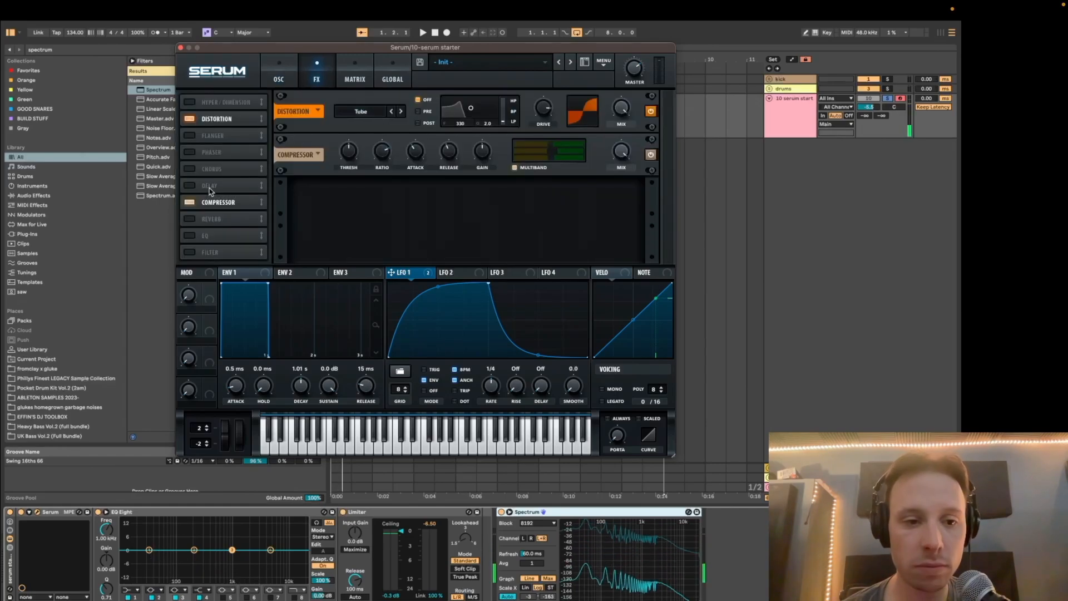
{"action": "left_click", "coordinate": [433, 199]}
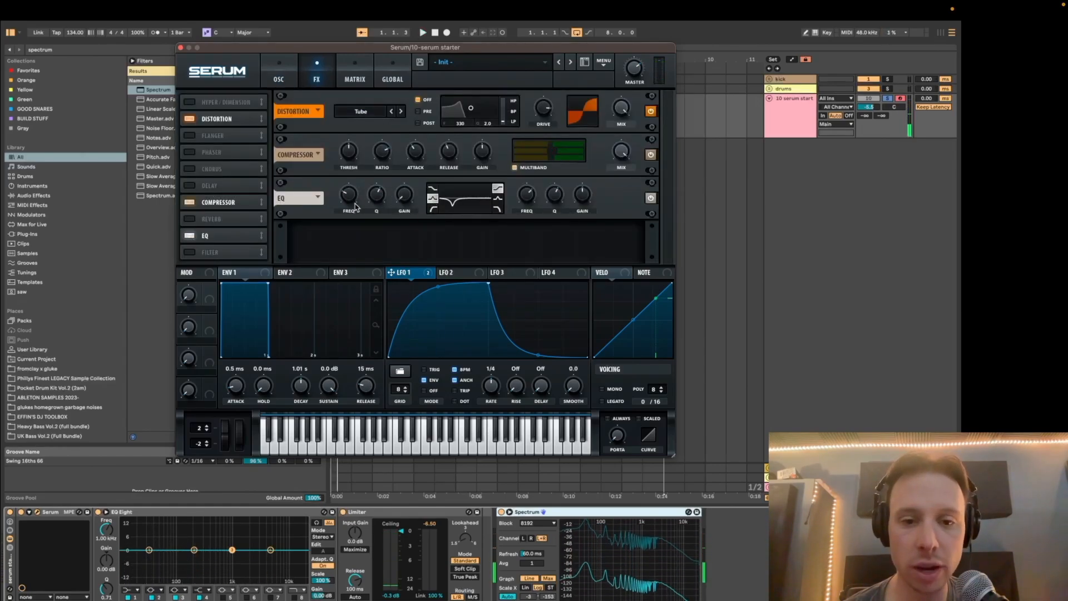
{"action": "key", "text": "space"}
{"action": "mouse_move", "coordinate": [352, 196]}
{"action": "left_click_drag", "start_coordinate": [352, 196], "coordinate": [354, 172]}
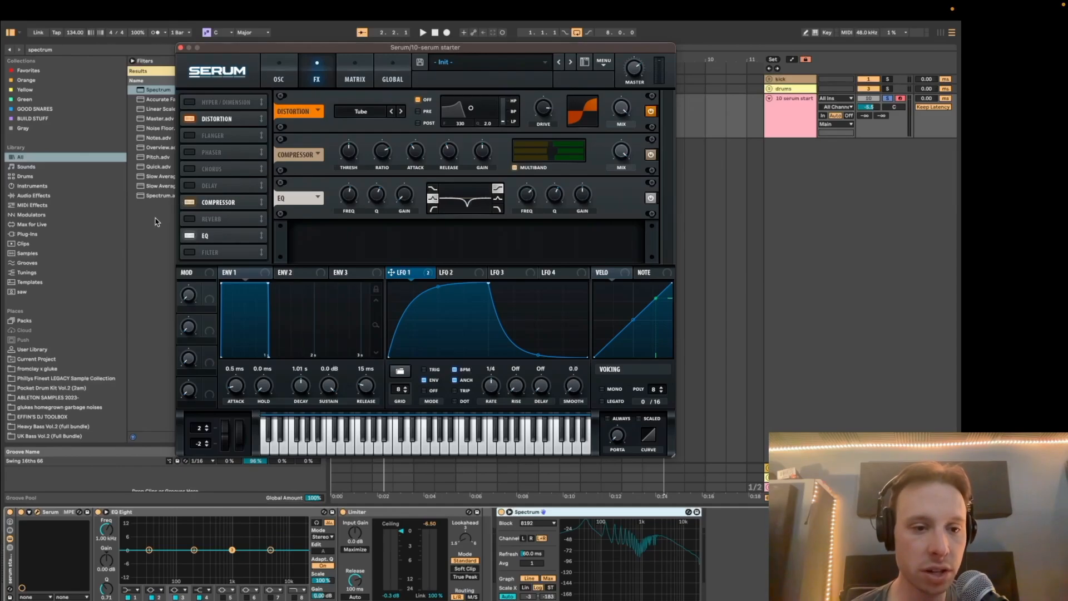
Move the EQ ahead of the distortion and compressor, and sweep its low-band frequency up to 8007 Hz while listening.
{"action": "left_click_drag", "start_coordinate": [214, 240], "coordinate": [212, 179]}
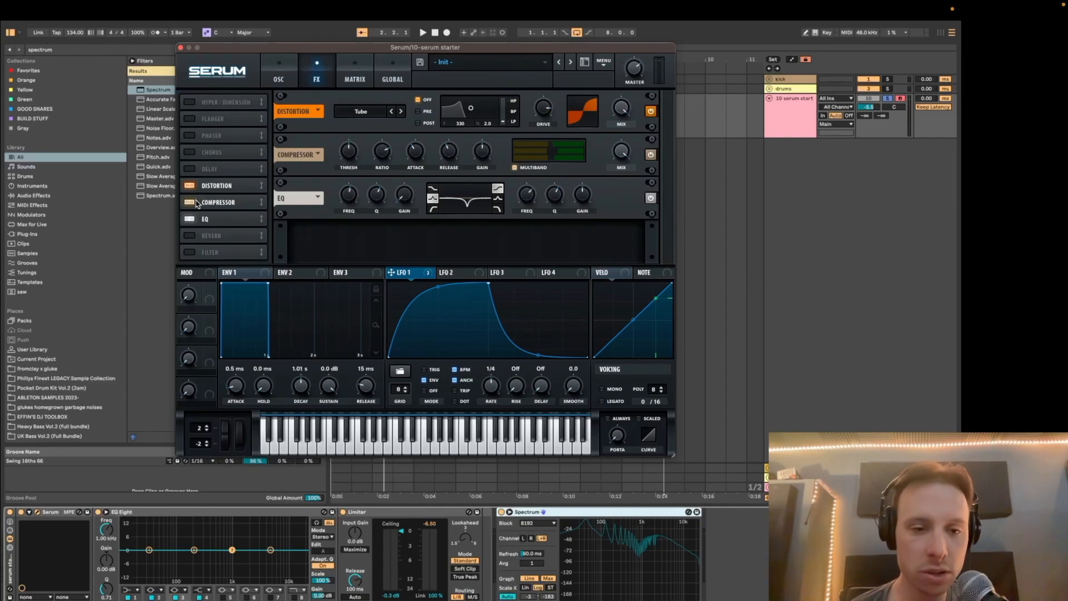
{"action": "left_click_drag", "start_coordinate": [234, 219], "coordinate": [234, 186]}
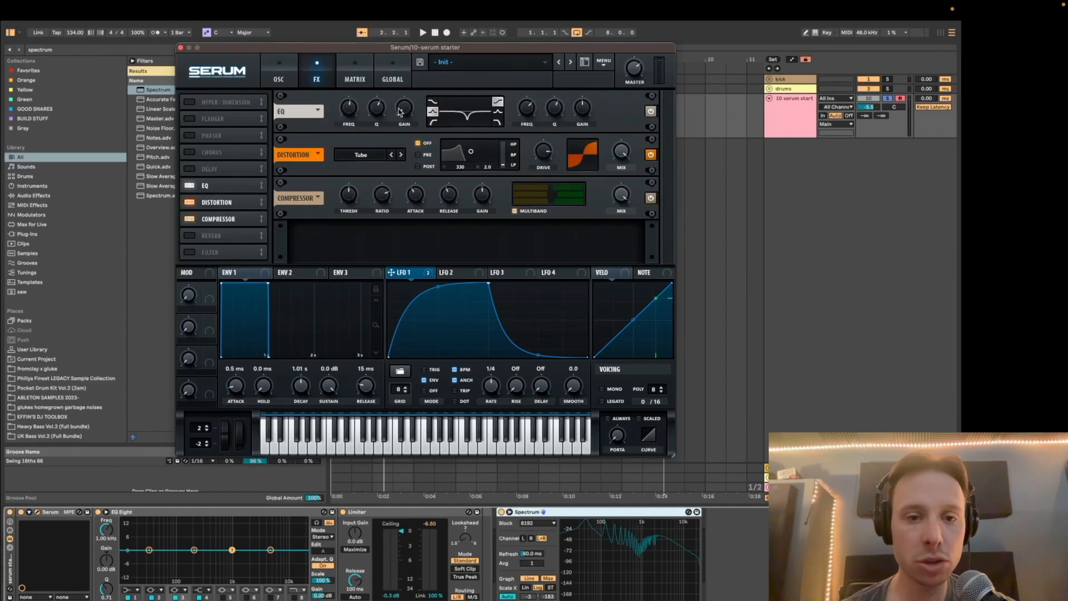
{"action": "key", "text": "space"}
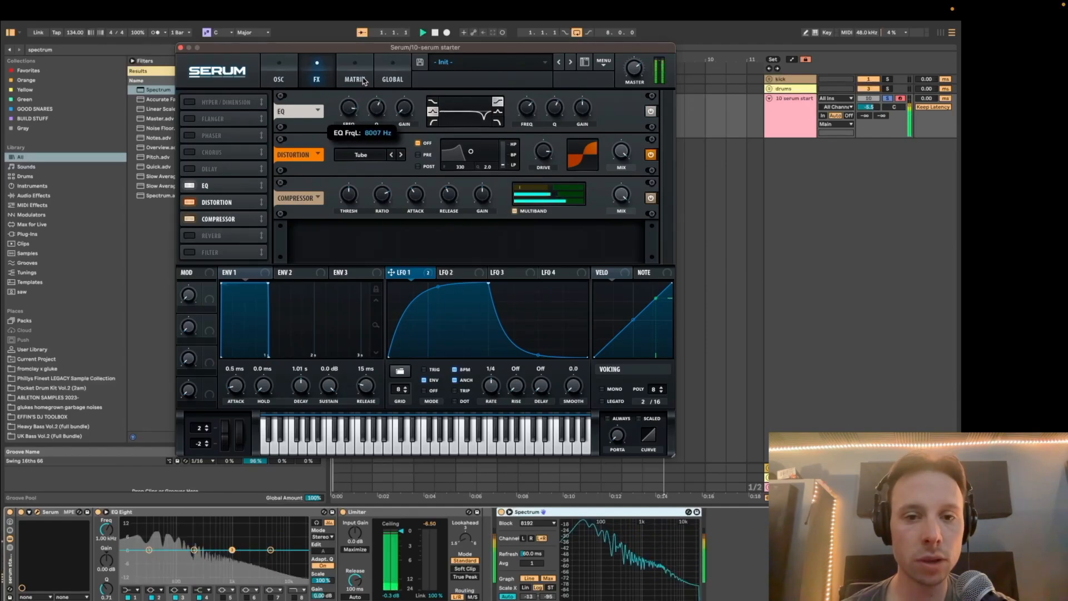
{"action": "key", "text": "space"}
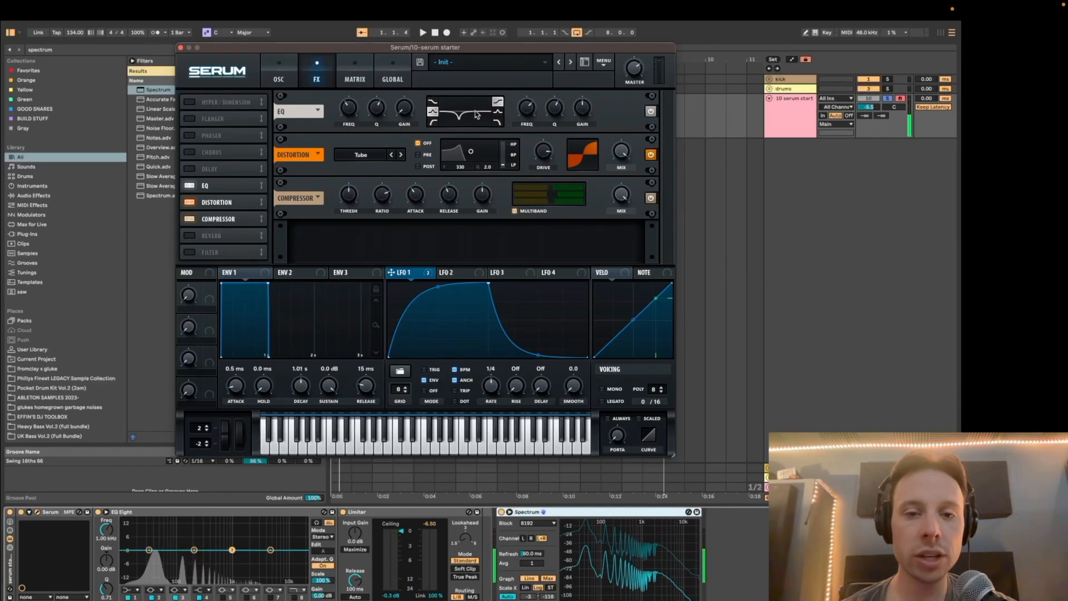
Try saw and square shapes on oscillators A and B, and audition the EQ cut around 294 Hz.
{"action": "left_click", "coordinate": [277, 80]}
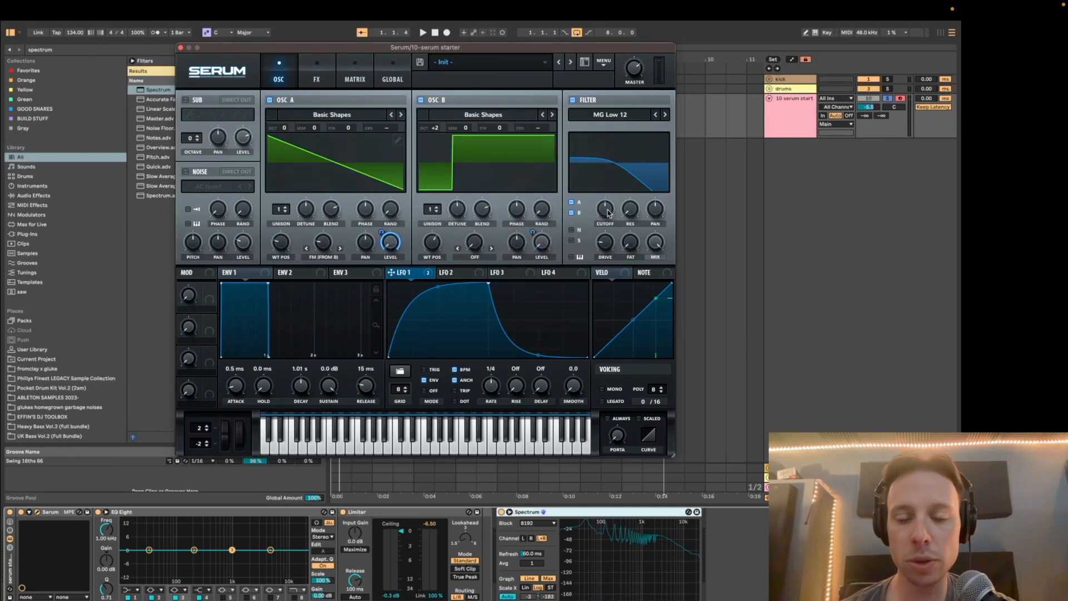
{"action": "left_click", "coordinate": [316, 78]}
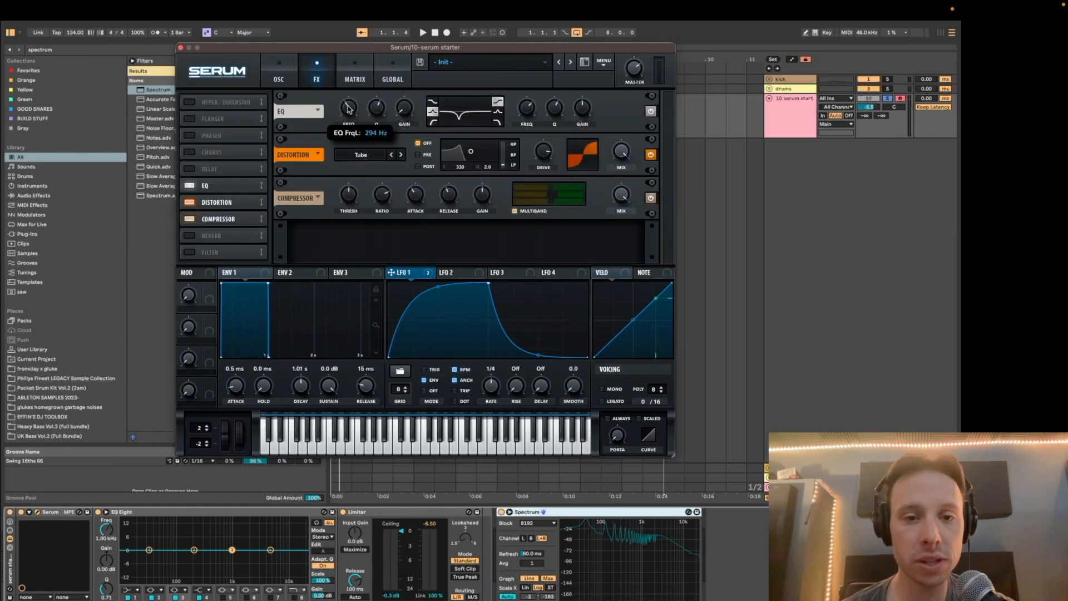
{"action": "key", "text": "space"}
{"action": "mouse_move", "coordinate": [352, 101]}
{"action": "left_mouse_down"}
{"action": "mouse_move", "coordinate": [350, 90]}
{"action": "mouse_move", "coordinate": [348, 103]}
{"action": "left_mouse_up"}
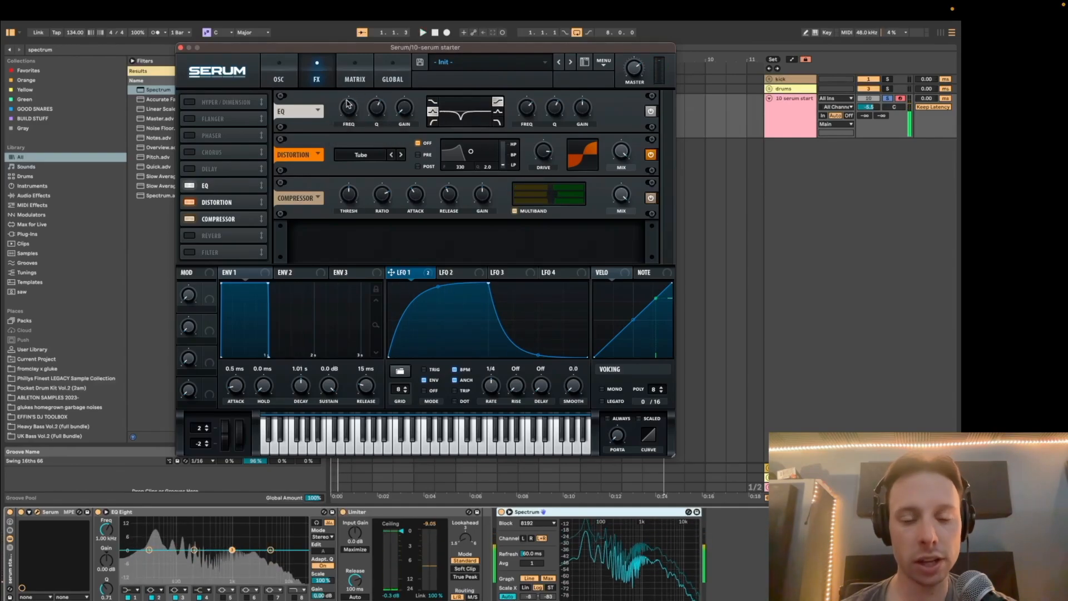
{"action": "key", "text": "space"}
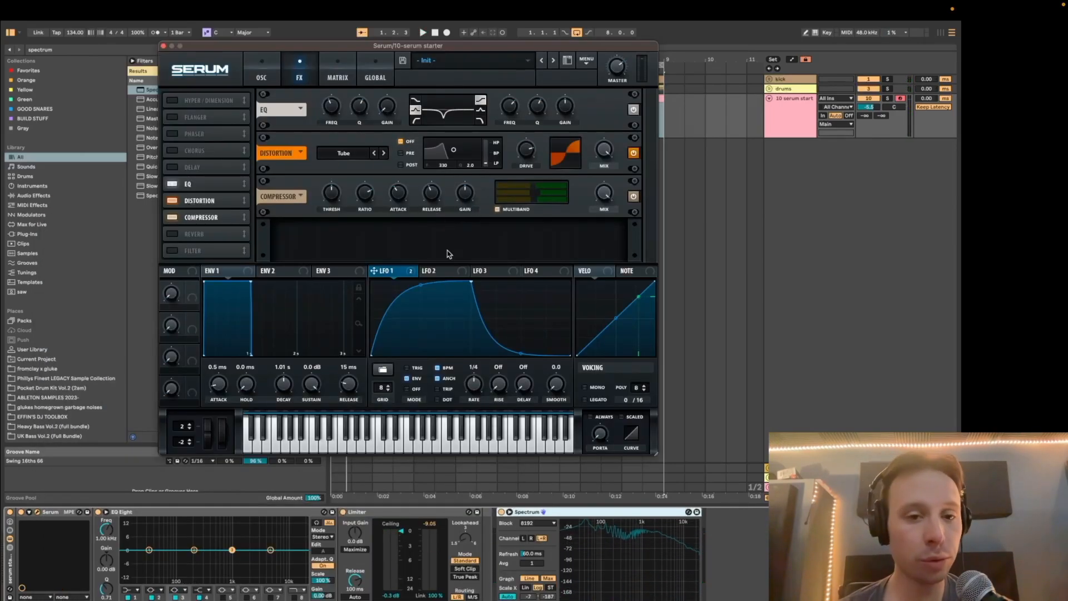
Reshape LFO 1 with a straighter rise, an earlier peak and a longer decay, audition it, and close Serum.
{"action": "left_click", "coordinate": [262, 73]}
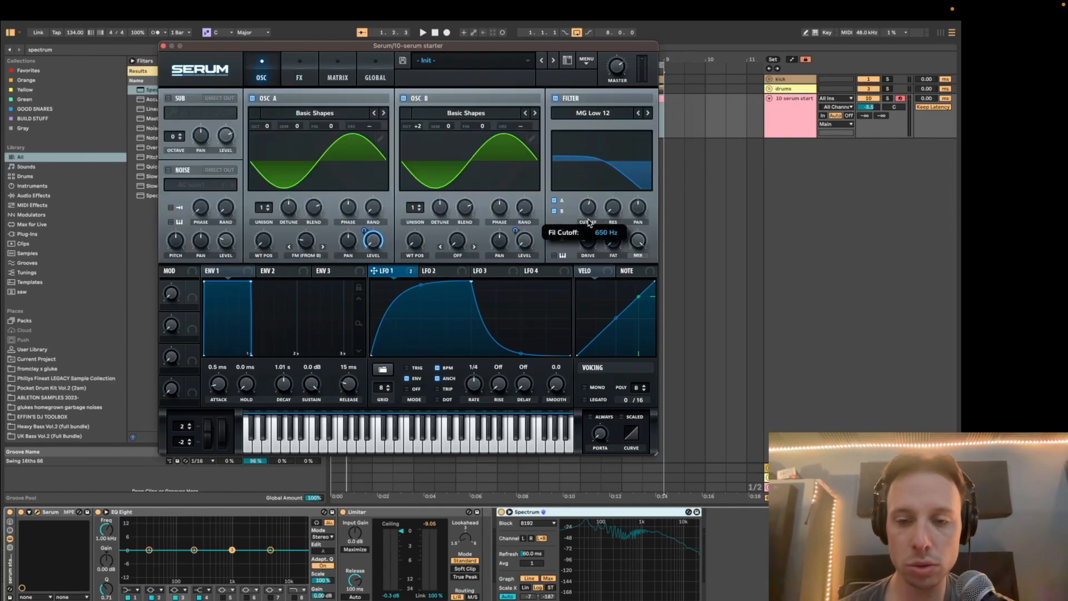
{"action": "left_click_drag", "start_coordinate": [420, 285], "coordinate": [417, 303]}
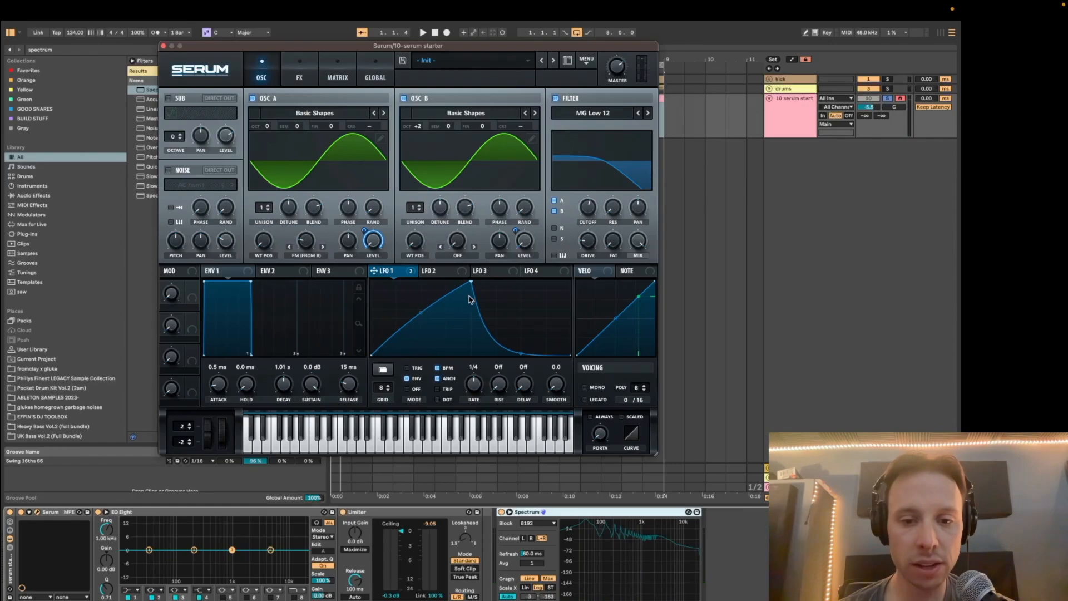
{"action": "left_click_drag", "start_coordinate": [471, 282], "coordinate": [424, 278]}
{"action": "key", "text": "space"}
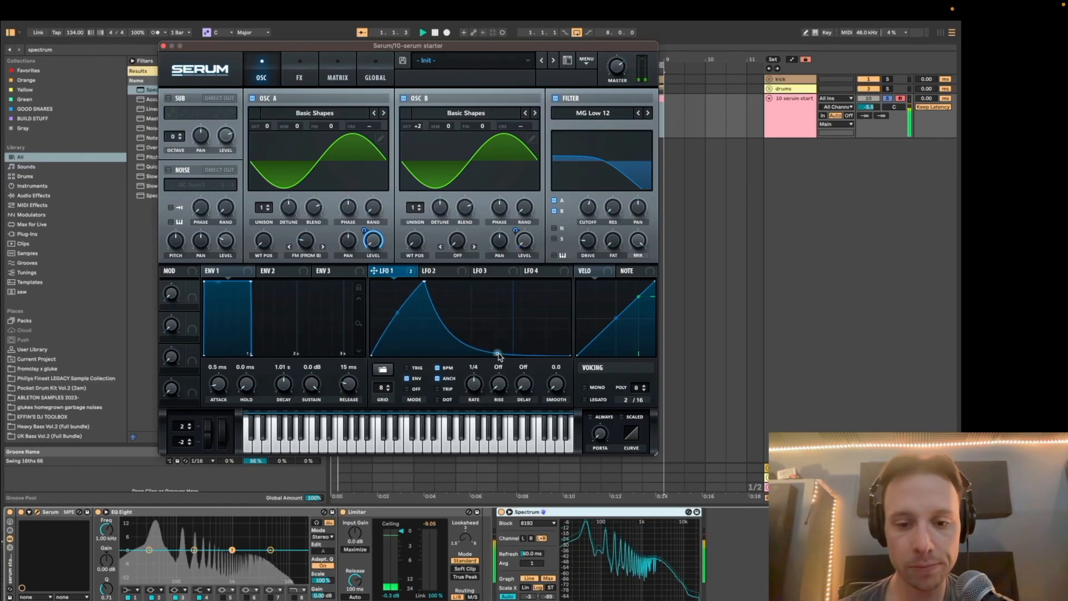
{"action": "left_click", "coordinate": [163, 46]}
{"action": "key", "text": "space"}
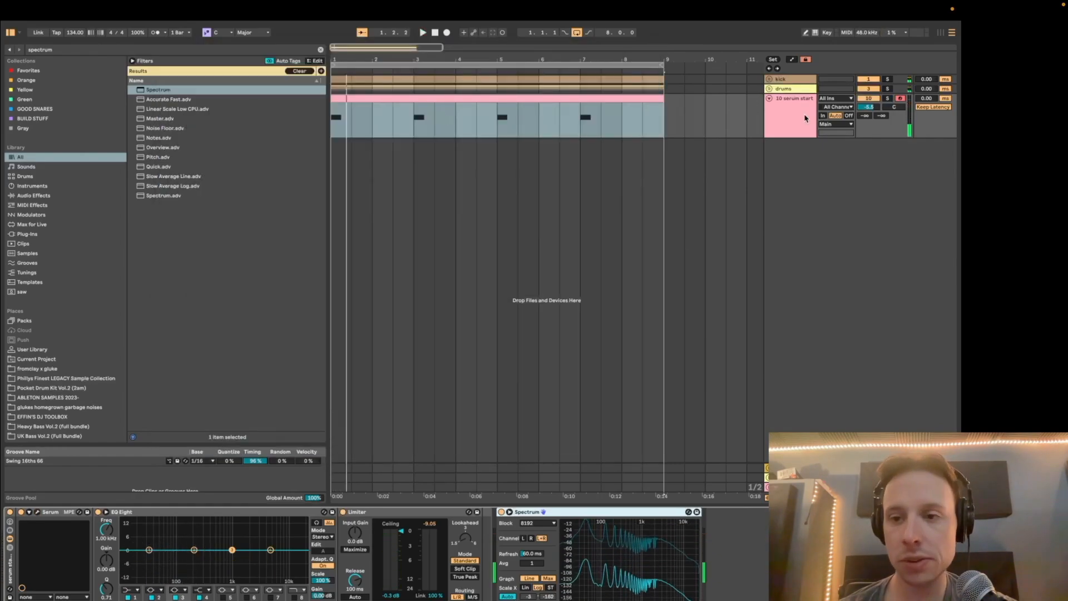
Remove the Spectrum device and add a second instrument track below the bass using the serum starter rack.
{"action": "key", "text": "Delete"}
{"action": "left_click", "coordinate": [563, 106]}
{"action": "left_click", "coordinate": [813, 122]}
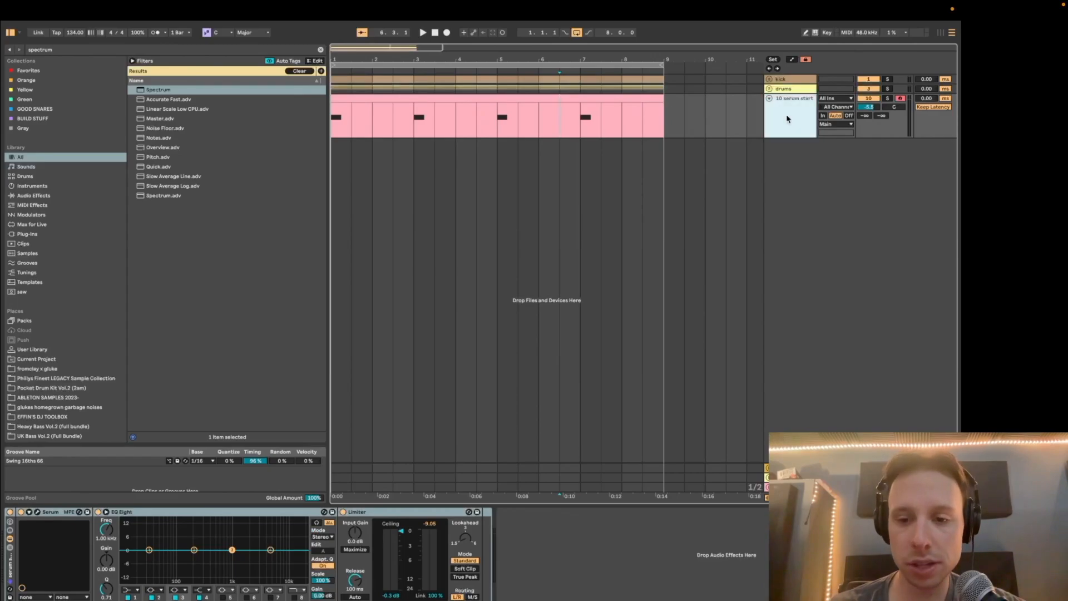
{"action": "key", "text": "super+t"}
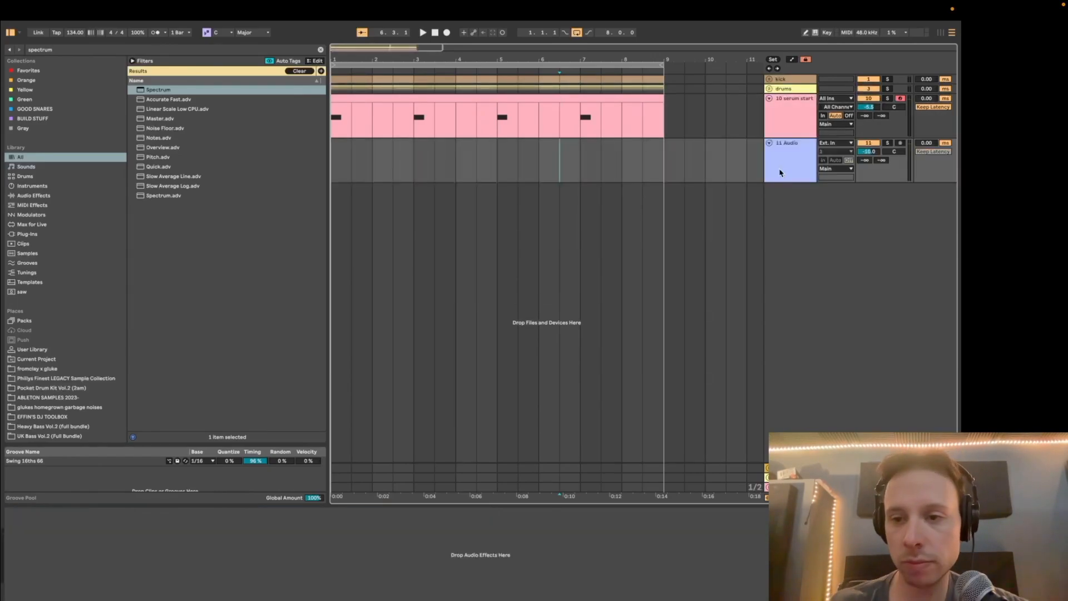
{"action": "key", "text": "super+v"}
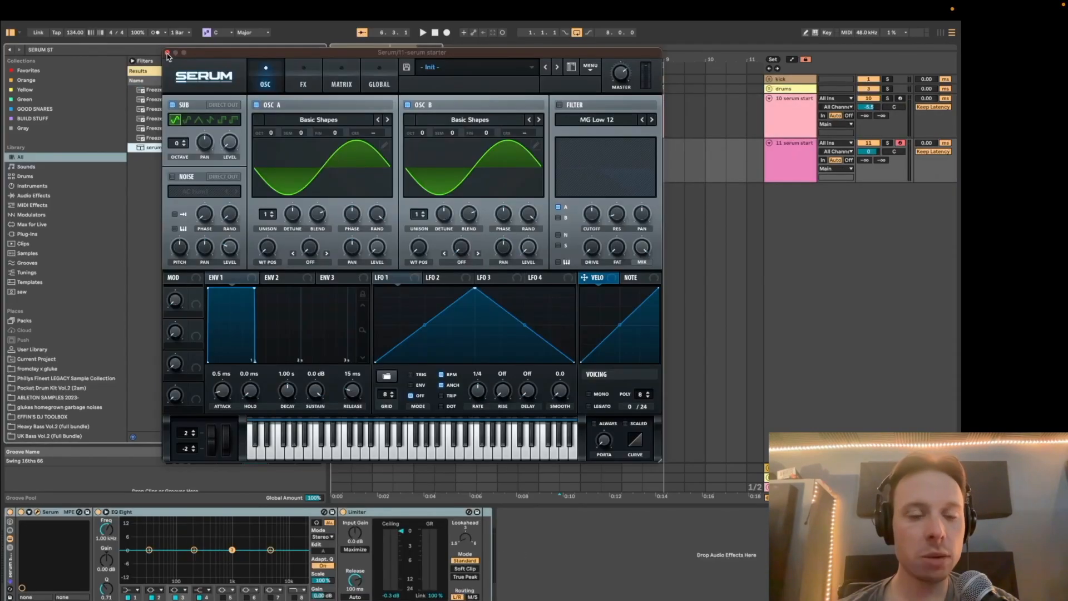
{"action": "left_click", "coordinate": [167, 53]}
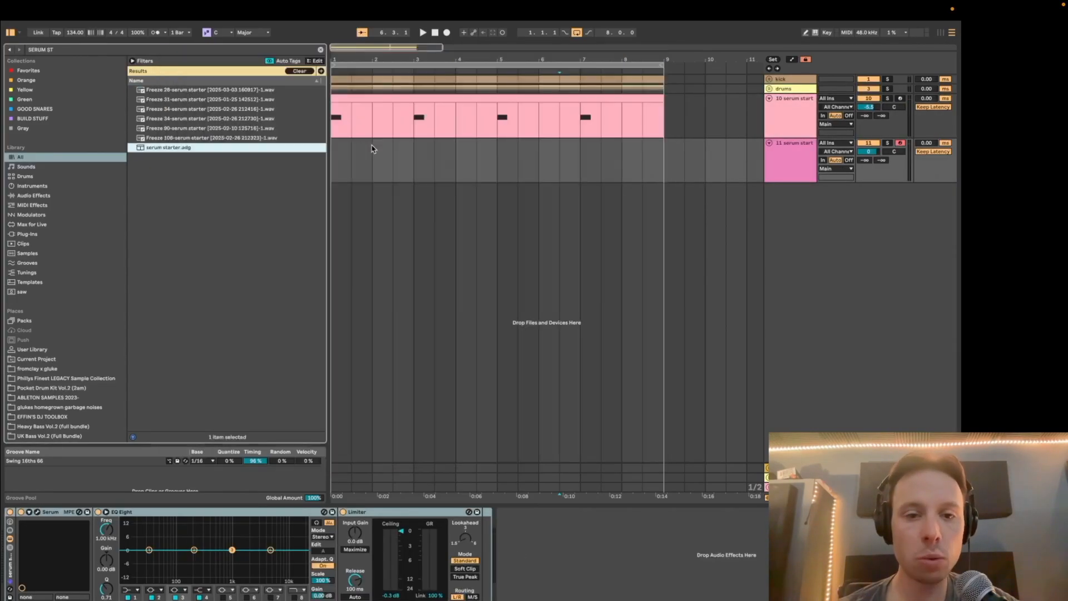
Create an empty two-bar MIDI clip at the start of the new serum starter track.
{"action": "left_click", "coordinate": [404, 161]}
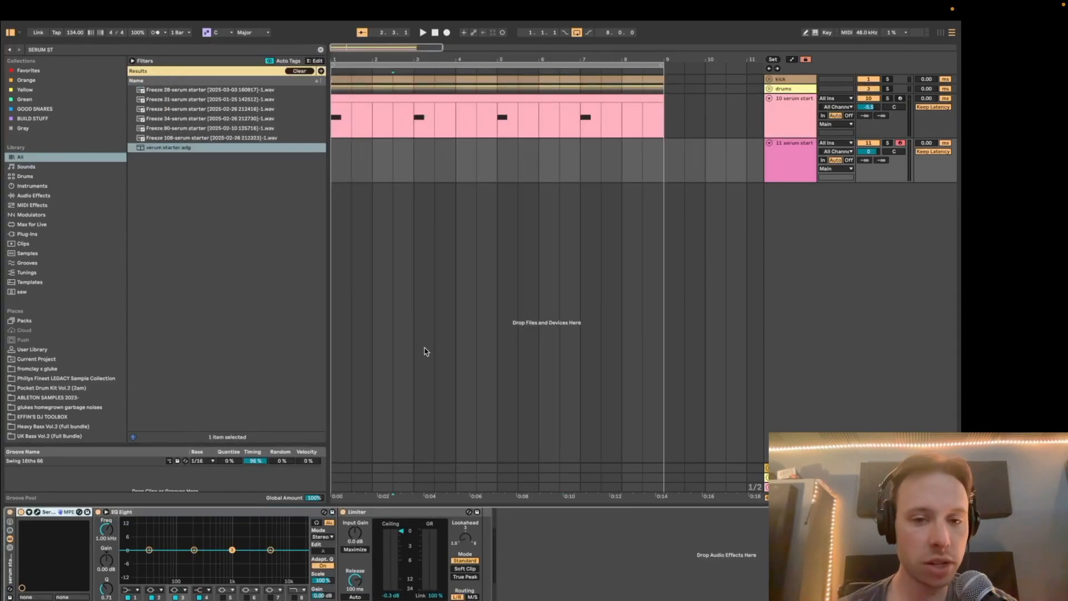
{"action": "left_click", "coordinate": [412, 162]}
{"action": "key", "text": "super+2"}
{"action": "key", "text": "super+2"}
{"action": "key", "text": "shift+Left"}
{"action": "key", "text": "shift+Left"}
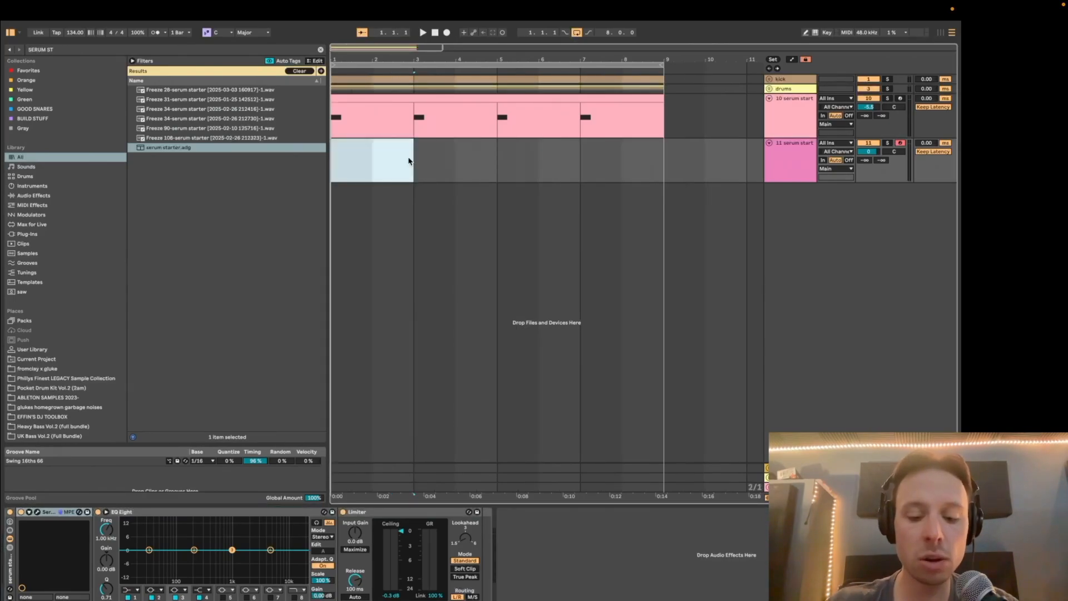
{"action": "double_click", "coordinate": [409, 162]}
Write an F0 note from beat 2 to the bar's end, with beat 1 deactivated, and duplicate the pattern into bar 2.
{"action": "double_click", "coordinate": [323, 452]}
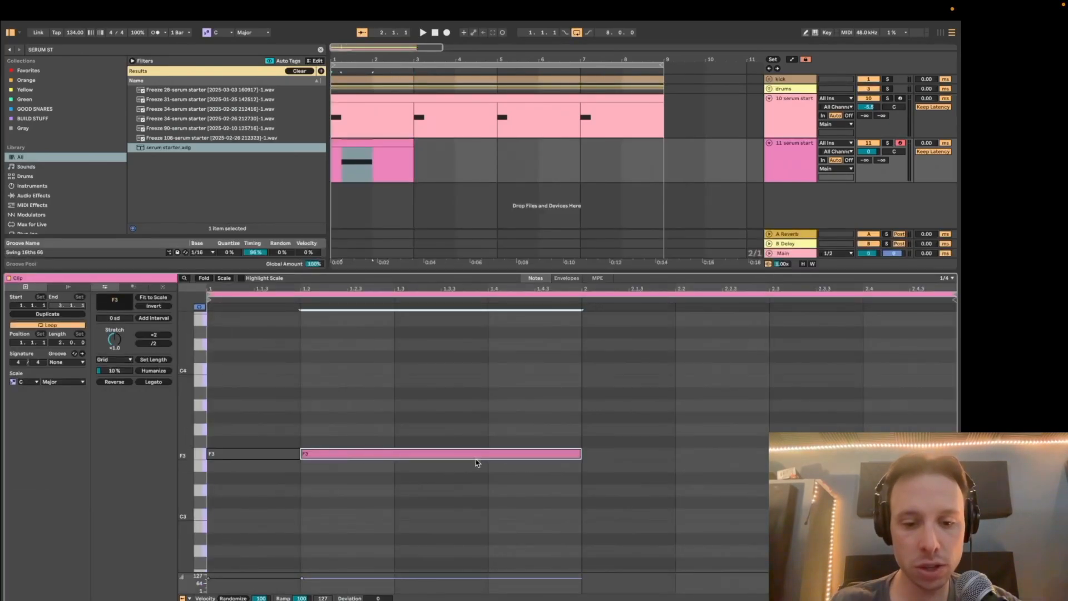
{"action": "left_click", "coordinate": [522, 403]}
{"action": "key", "text": "super+a"}
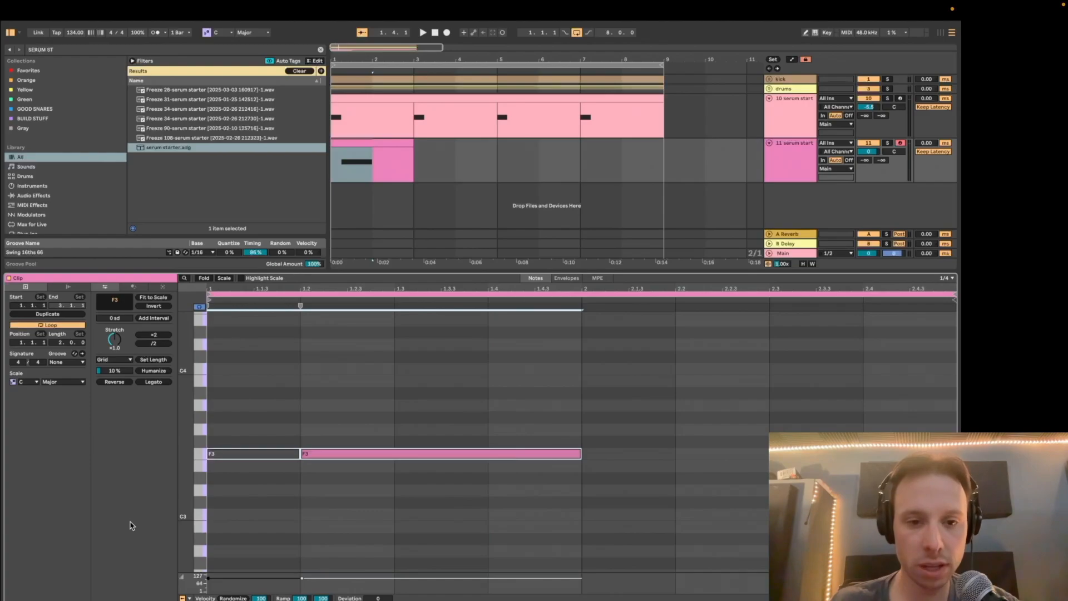
{"action": "key", "text": "shift+Down"}
{"action": "key", "text": "shift+Down"}
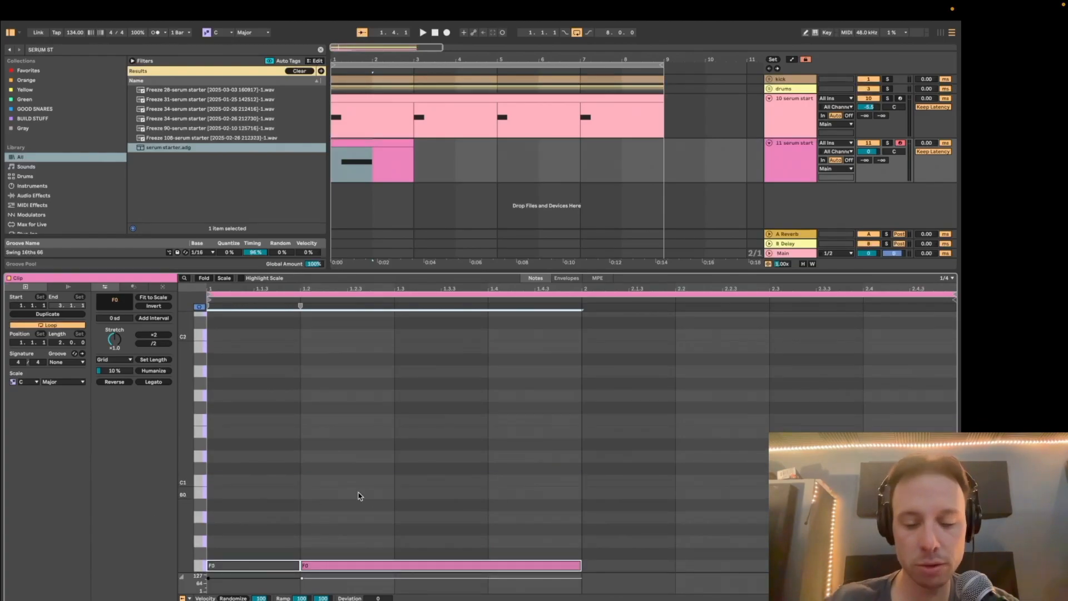
{"action": "key", "text": "super+d"}
Repeat the new clip up to bar 9 and open the new track's Serum, moving its window clear of the clips.
{"action": "key", "text": "shift+Tab"}
{"action": "left_click", "coordinate": [38, 512]}
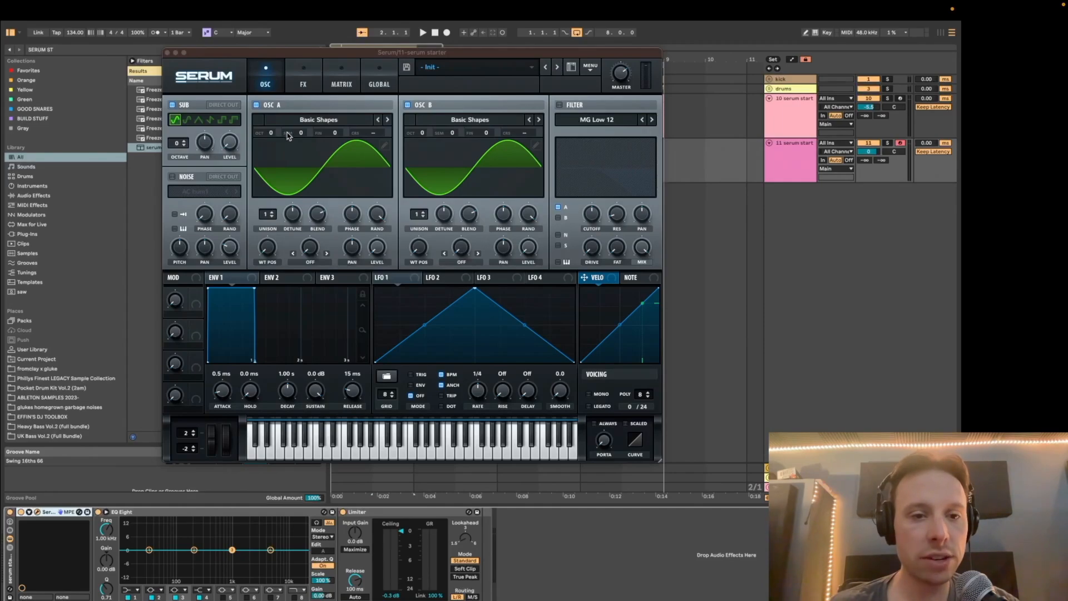
{"action": "left_click_drag", "start_coordinate": [346, 54], "coordinate": [317, 98]}
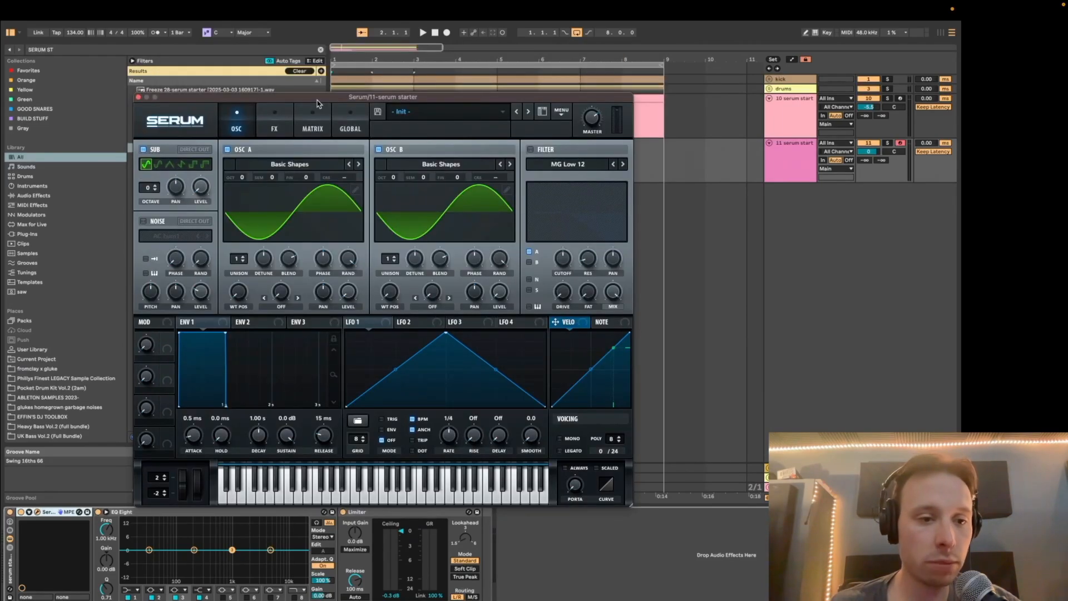
{"action": "mouse_move", "coordinate": [337, 99]}
{"action": "left_mouse_down"}
{"action": "mouse_move", "coordinate": [234, 305]}
{"action": "mouse_move", "coordinate": [347, 91]}
{"action": "left_mouse_up"}
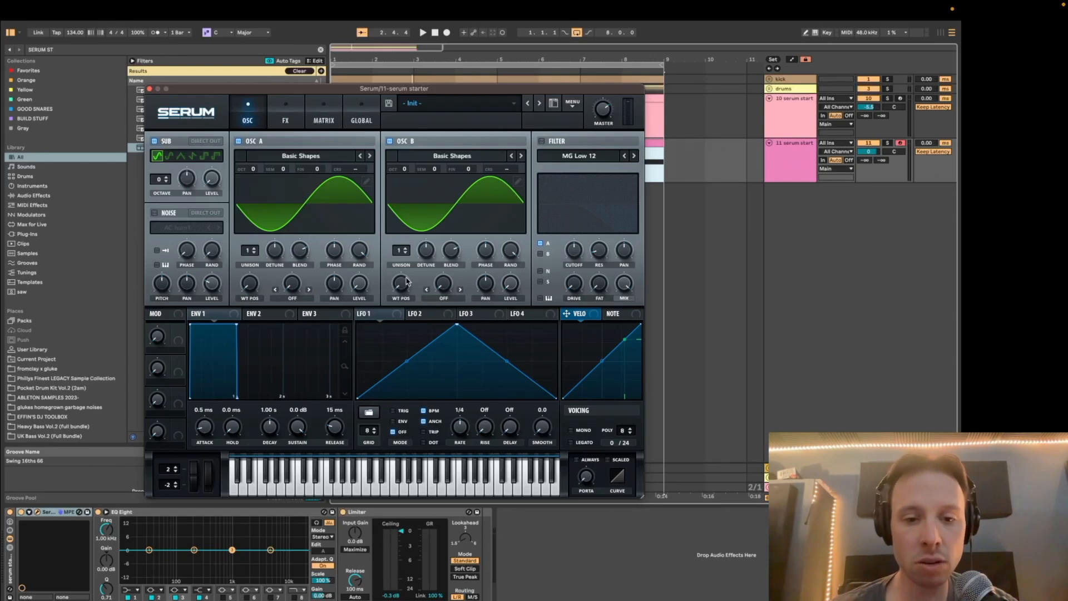
Modulate oscillator A's level with LFO 1 at a 1/8 rate while auditioning the new track in the loop.
{"action": "left_click", "coordinate": [372, 314]}
{"action": "left_click", "coordinate": [800, 108]}
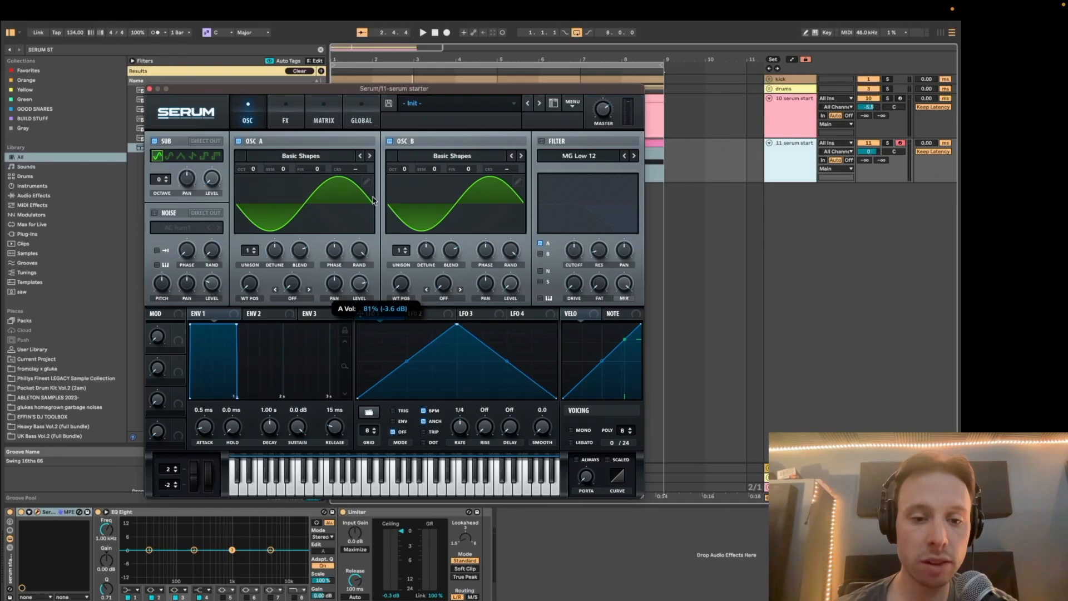
{"action": "key", "text": "space"}
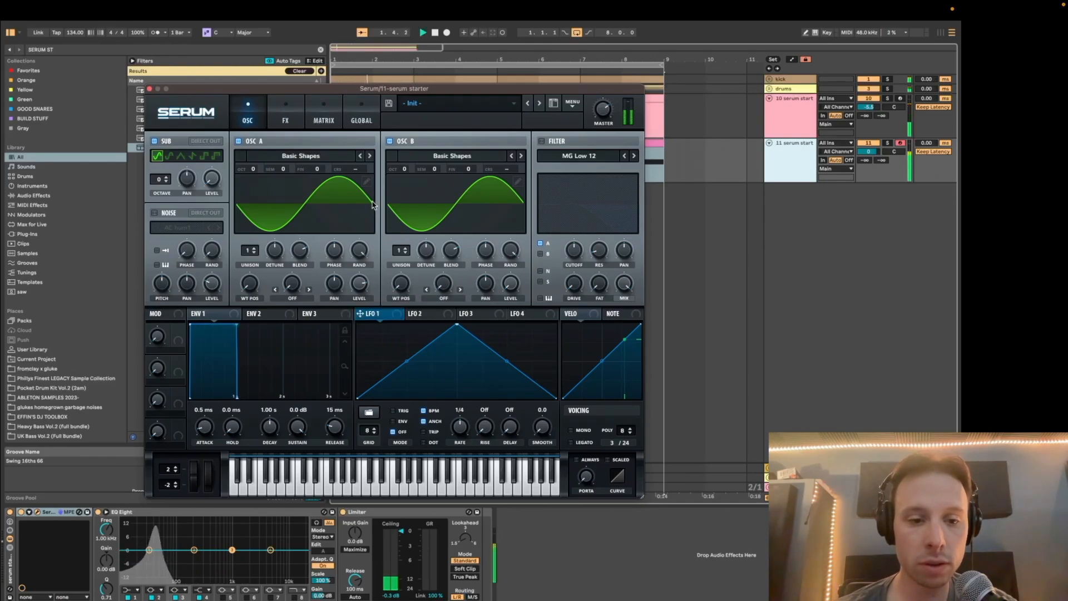
{"action": "key", "text": "space"}
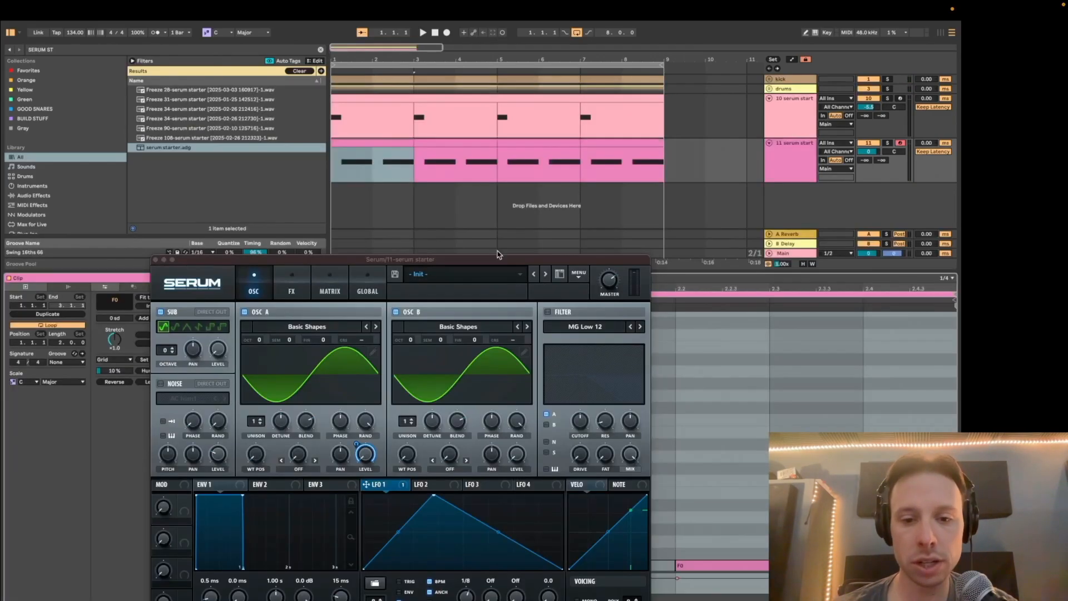
Lengthen the two-bar clip's F0 note to run from bar 1 beat 2 to bar 2 beat 4, and repeat the clip up to bar 9.
{"action": "left_click_drag", "start_coordinate": [499, 263], "coordinate": [100, 166]}
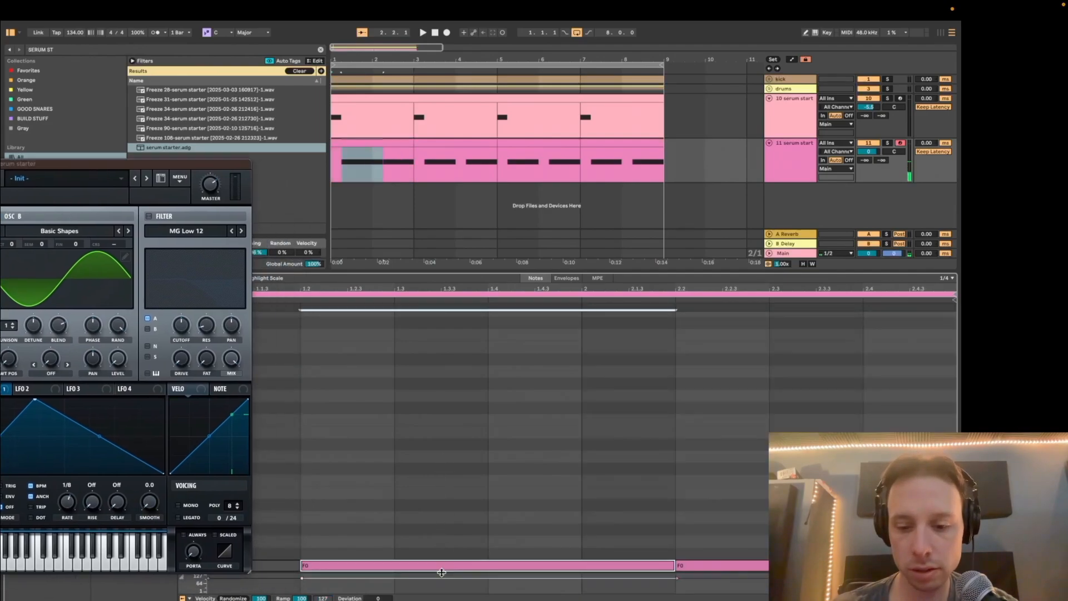
{"action": "left_click", "coordinate": [358, 170]}
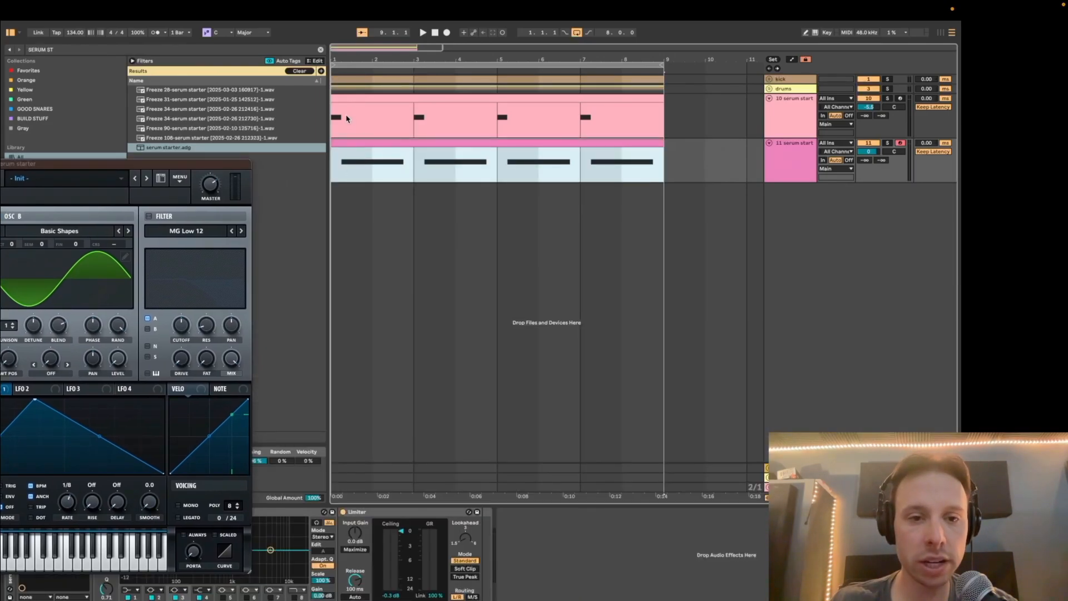
{"action": "left_click_drag", "start_coordinate": [232, 166], "coordinate": [549, 61]}
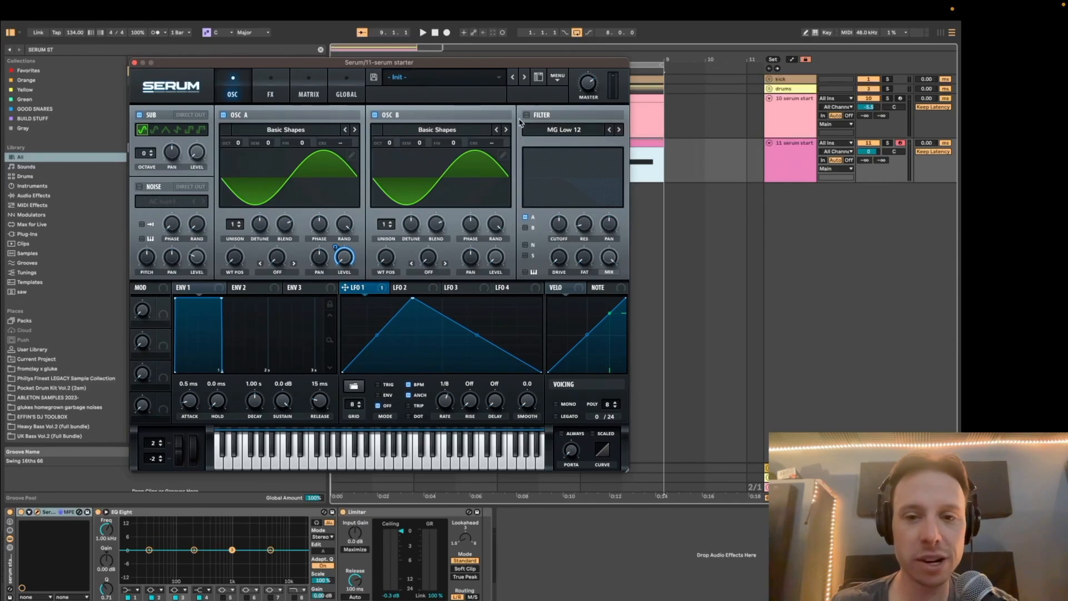
Enable Serum's filter as Cmb H6+ with about 63% resonance, and move oscillator A's wavetable position to the saw shape.
{"action": "left_click", "coordinate": [526, 115]}
{"action": "left_click", "coordinate": [563, 129]}
{"action": "mouse_move", "coordinate": [556, 168]}
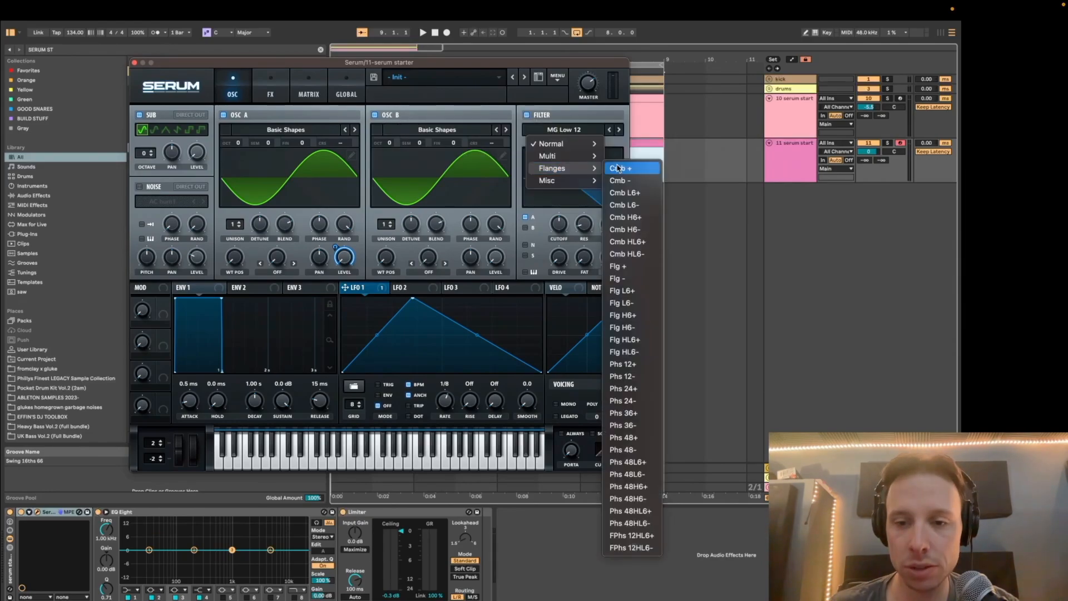
{"action": "left_click", "coordinate": [645, 193]}
{"action": "left_click", "coordinate": [610, 129]}
{"action": "left_click_drag", "start_coordinate": [586, 224], "coordinate": [592, 152]}
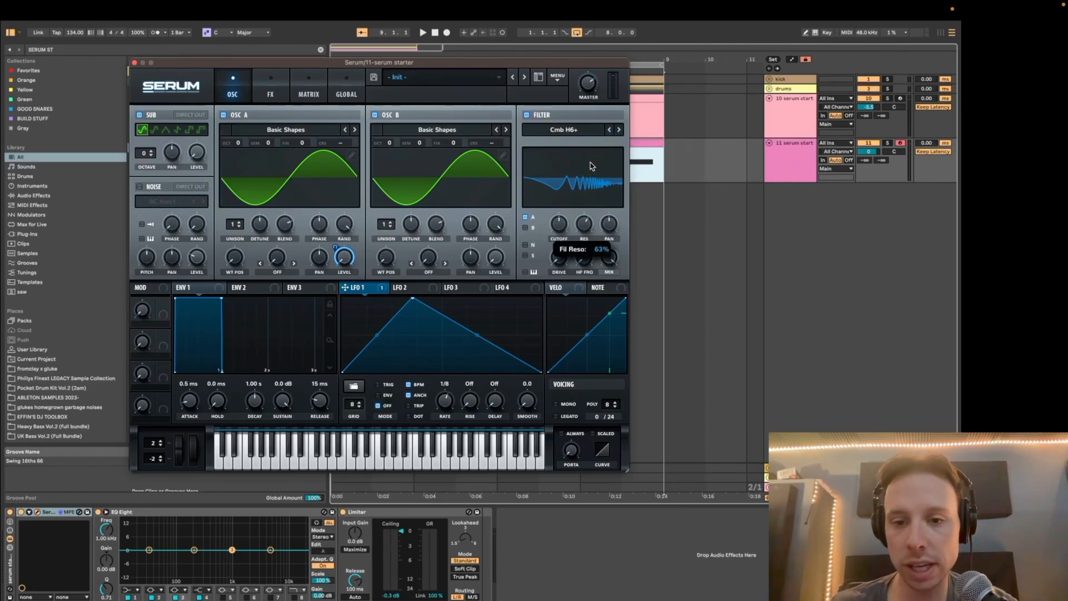
{"action": "left_click_drag", "start_coordinate": [234, 262], "coordinate": [241, 236]}
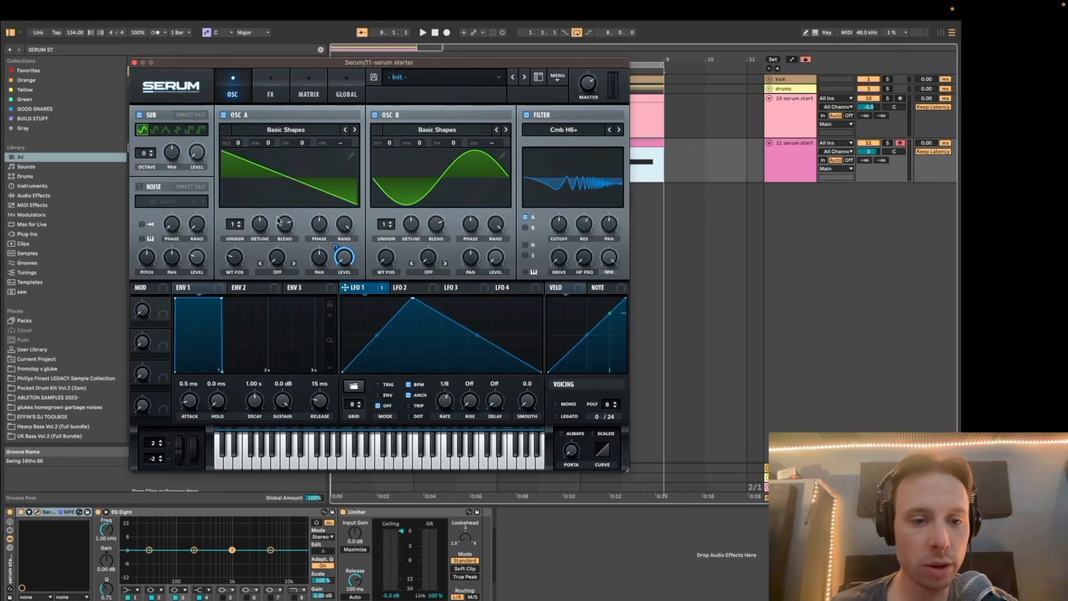
Shape LFO 1 with an earlier peak and a curved decay, set to a 1/8 rate in Trig mode.
{"action": "key", "text": "space"}
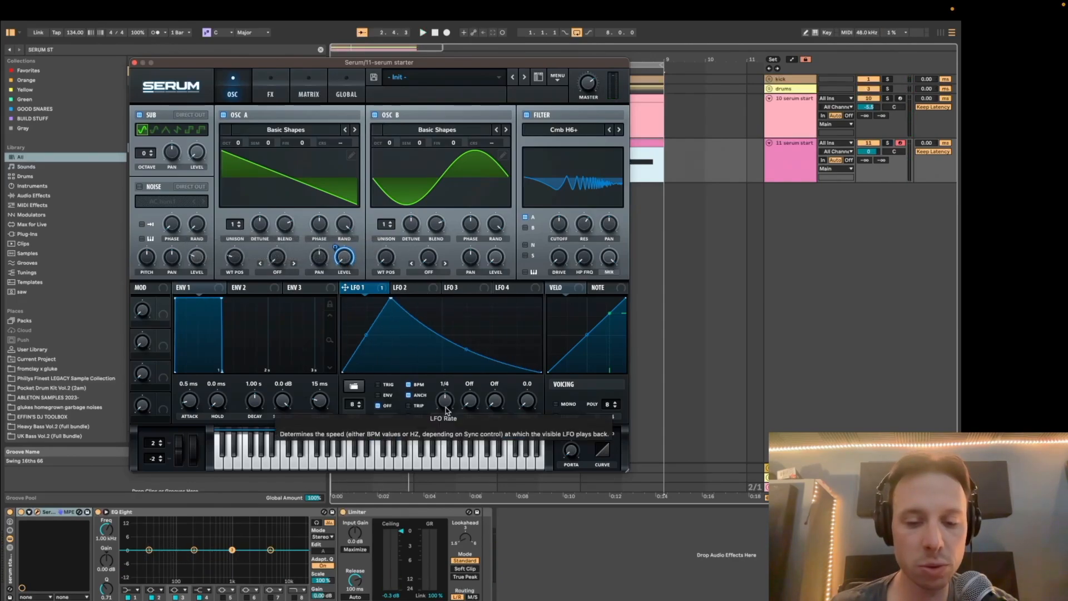
{"action": "left_click_drag", "start_coordinate": [445, 410], "coordinate": [447, 397]}
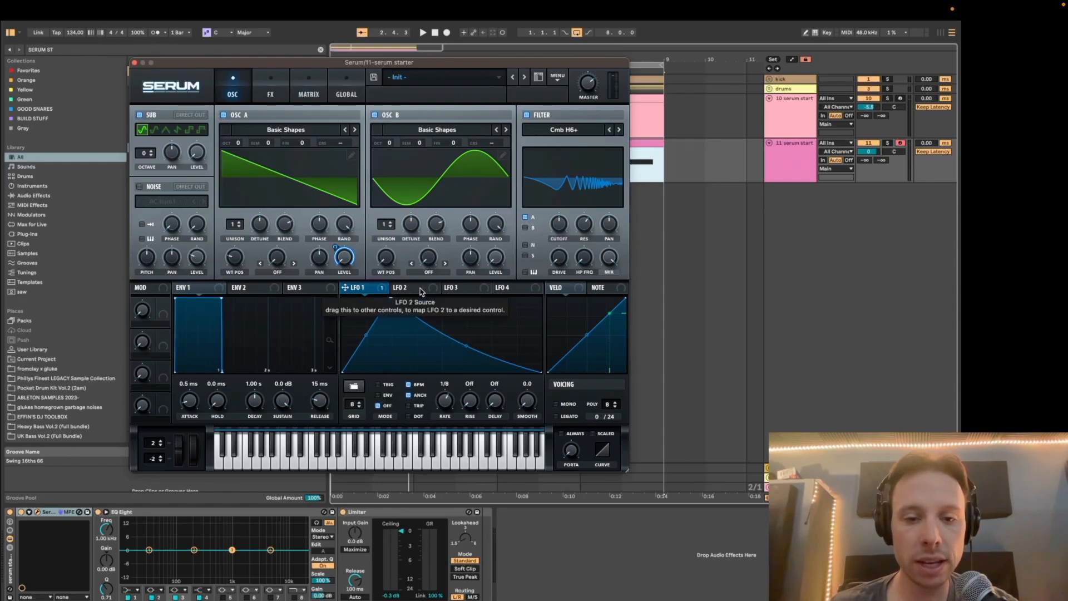
{"action": "left_click", "coordinate": [379, 384]}
Modulate the filter cutoff with LFO 2 in Trig mode at a 1/4 rate, lower the cutoff to about 149 Hz and audition it.
{"action": "left_click", "coordinate": [406, 287]}
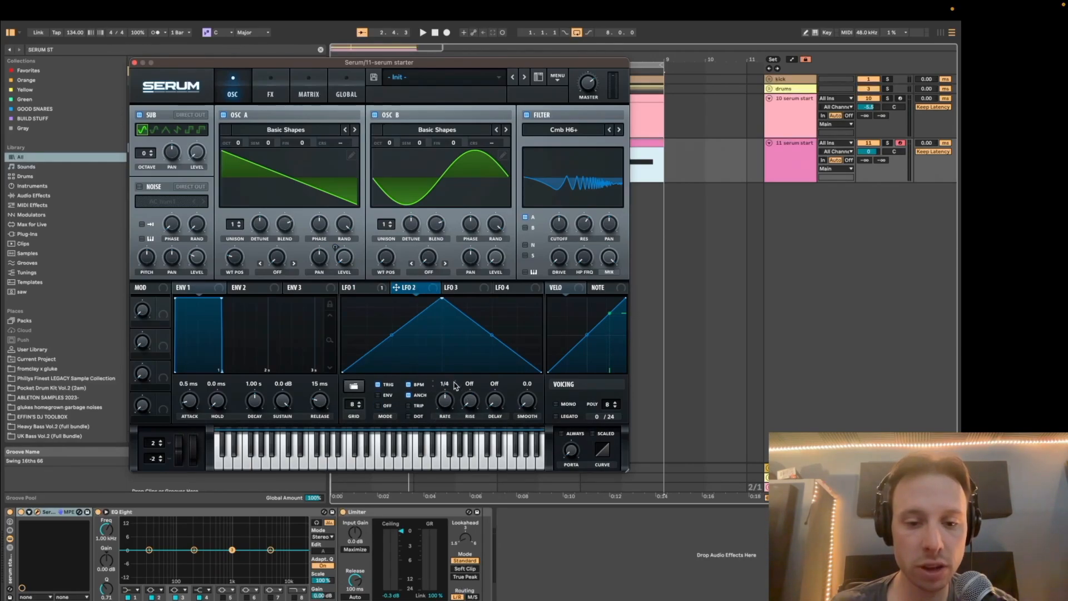
{"action": "left_click_drag", "start_coordinate": [396, 288], "coordinate": [557, 217]}
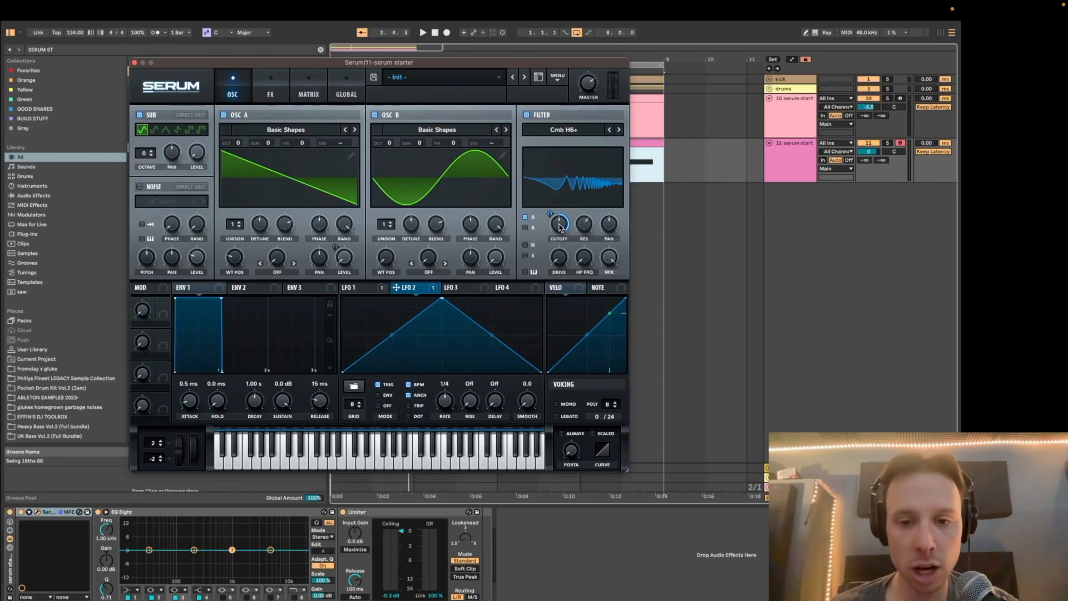
{"action": "left_click_drag", "start_coordinate": [559, 227], "coordinate": [550, 258]}
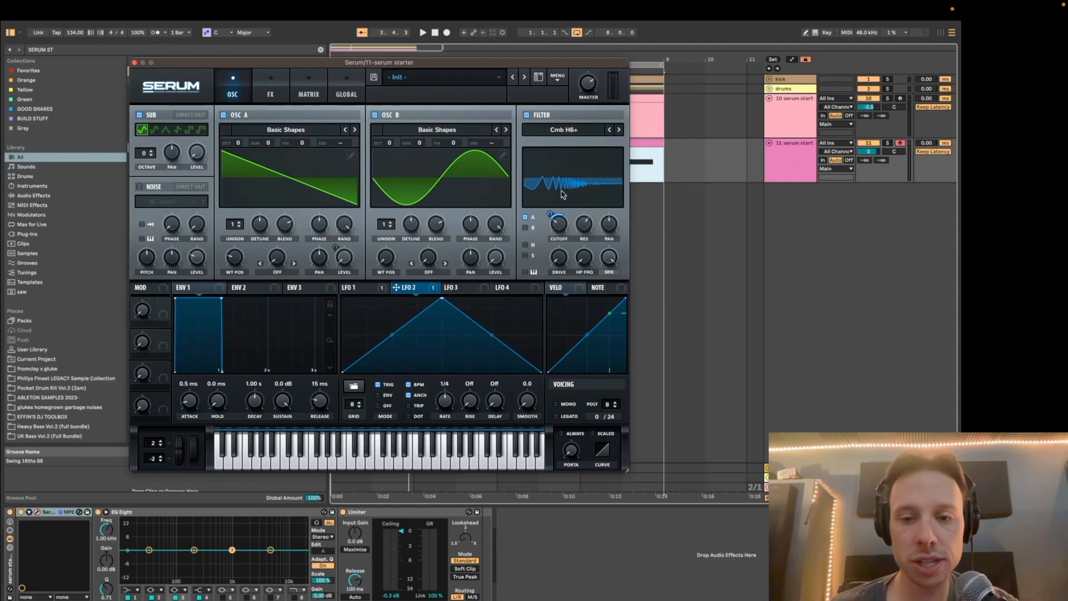
{"action": "left_click", "coordinate": [381, 288]}
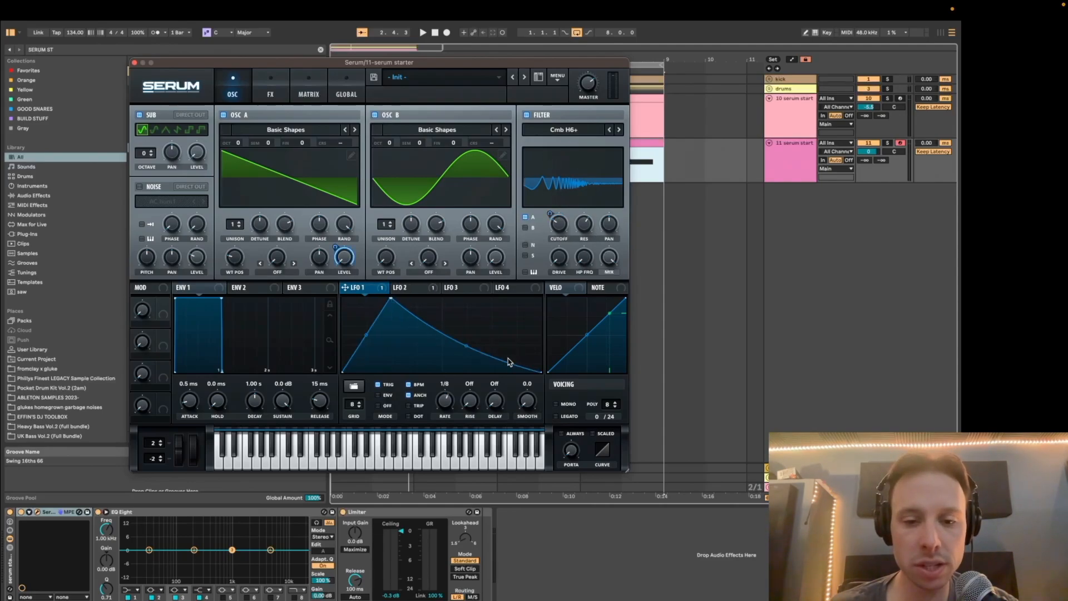
{"action": "left_click", "coordinate": [412, 288]}
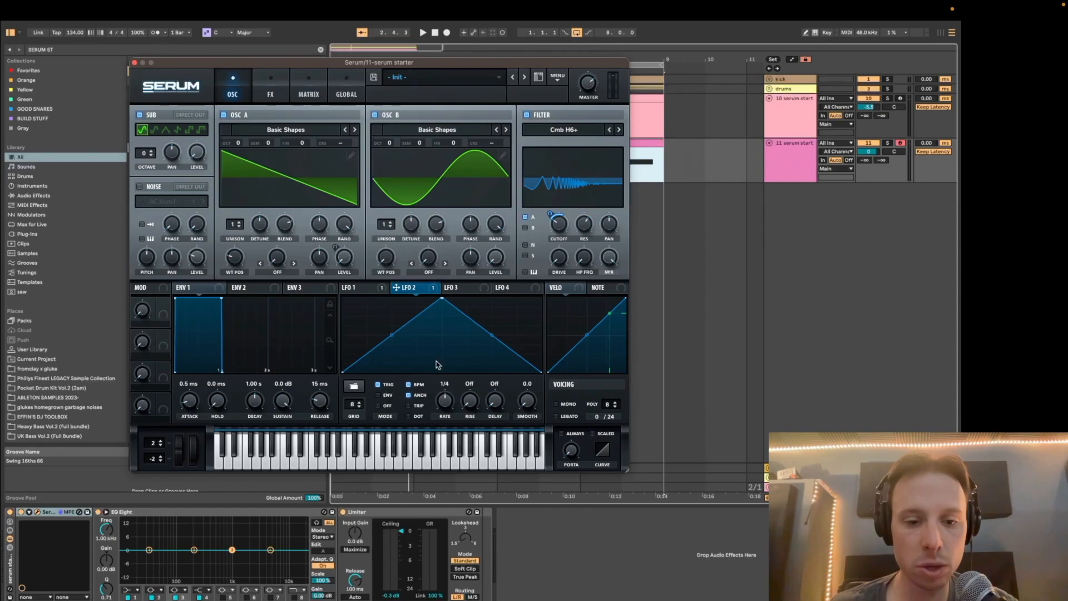
{"action": "mouse_move", "coordinate": [426, 297]}
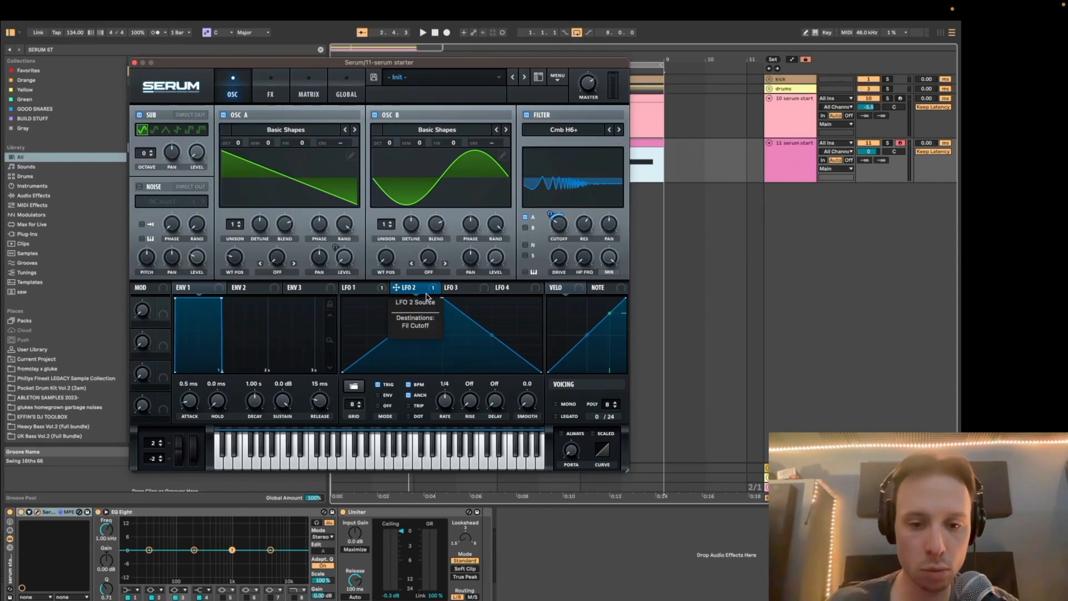
{"action": "key", "text": "space"}
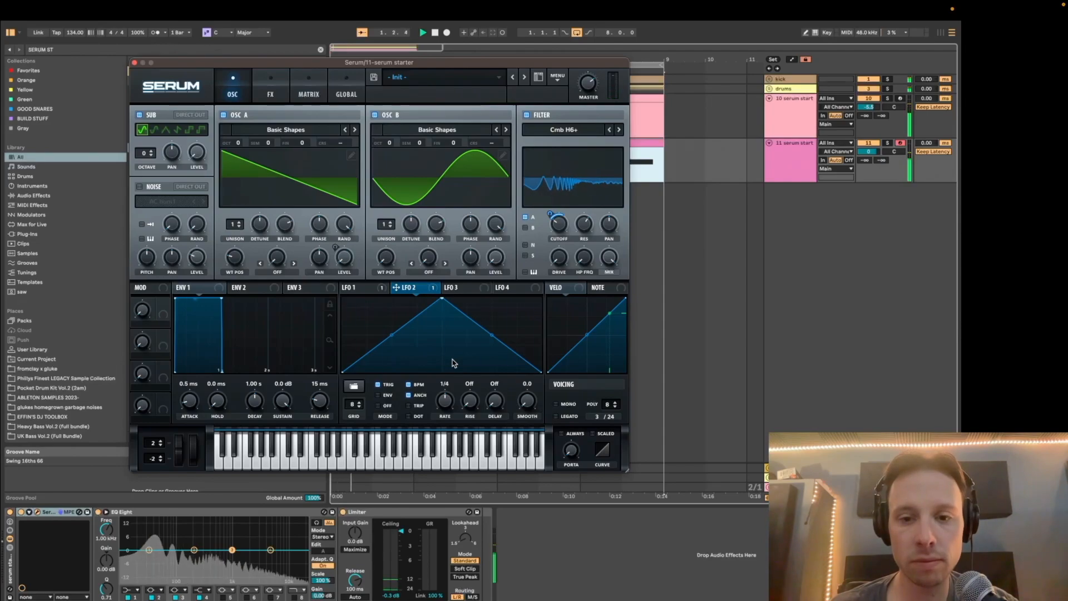
{"action": "mouse_move", "coordinate": [552, 221]}
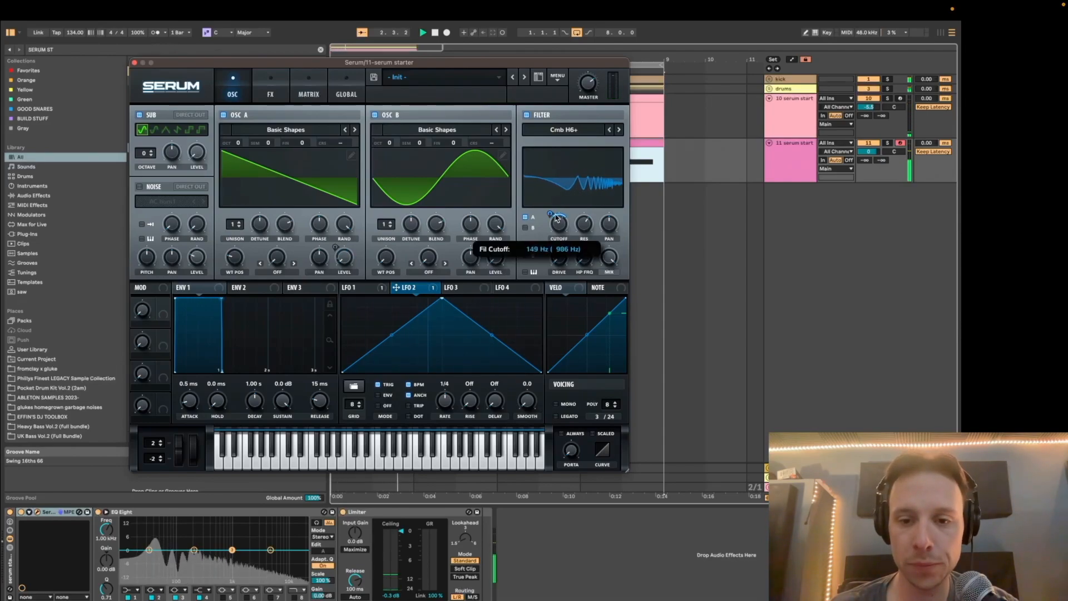
{"action": "key", "text": "space"}
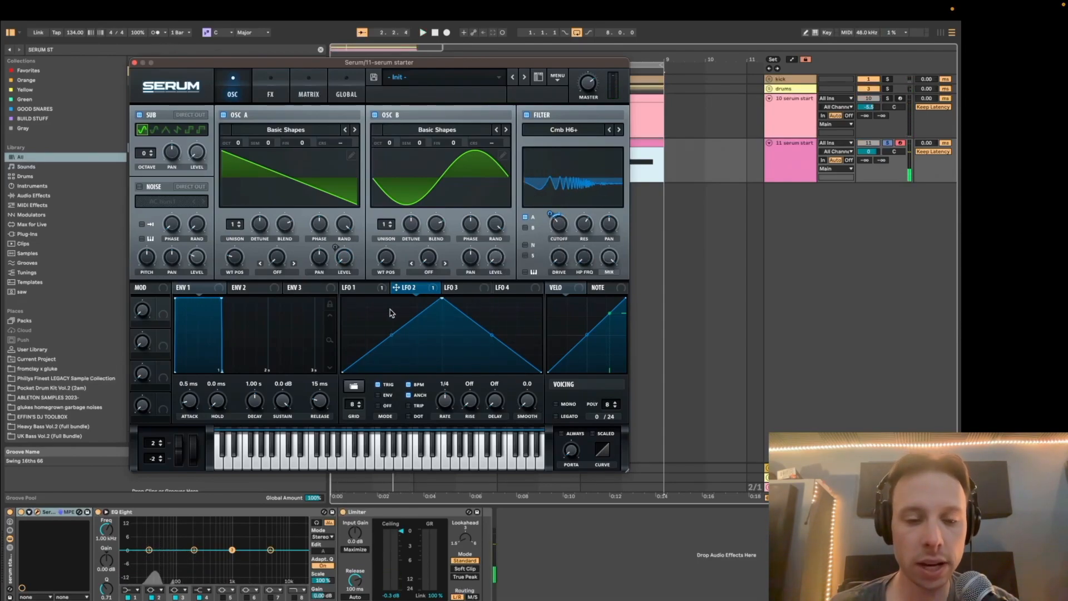
Bow LFO 1's rising curve upward and assign LFO 1 to oscillator B's level as well.
{"action": "left_click", "coordinate": [370, 290]}
{"action": "left_click_drag", "start_coordinate": [365, 335], "coordinate": [370, 333]}
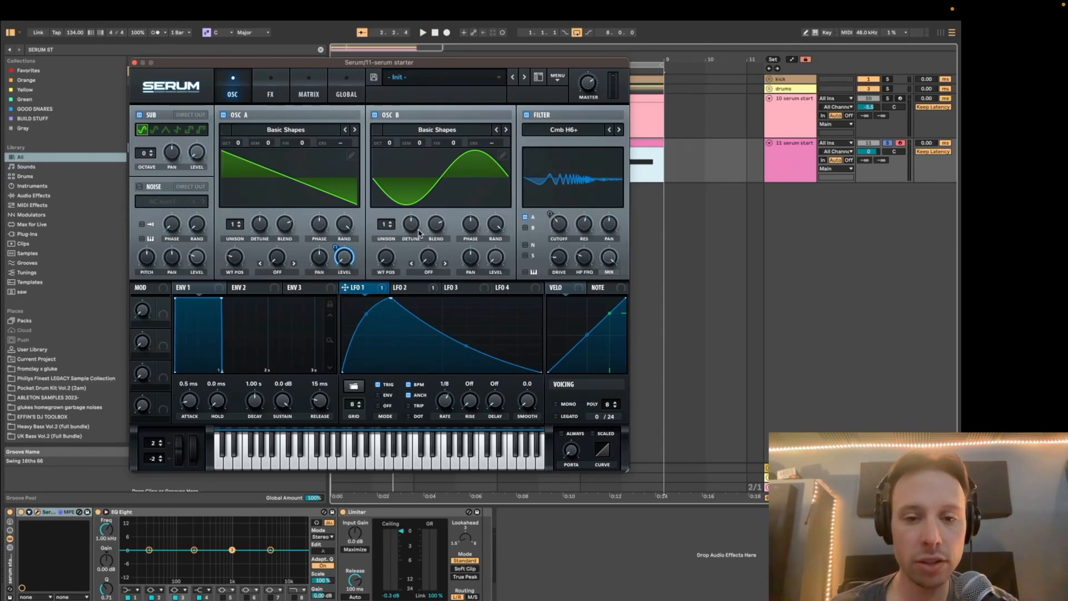
{"action": "left_click_drag", "start_coordinate": [345, 288], "coordinate": [496, 256]}
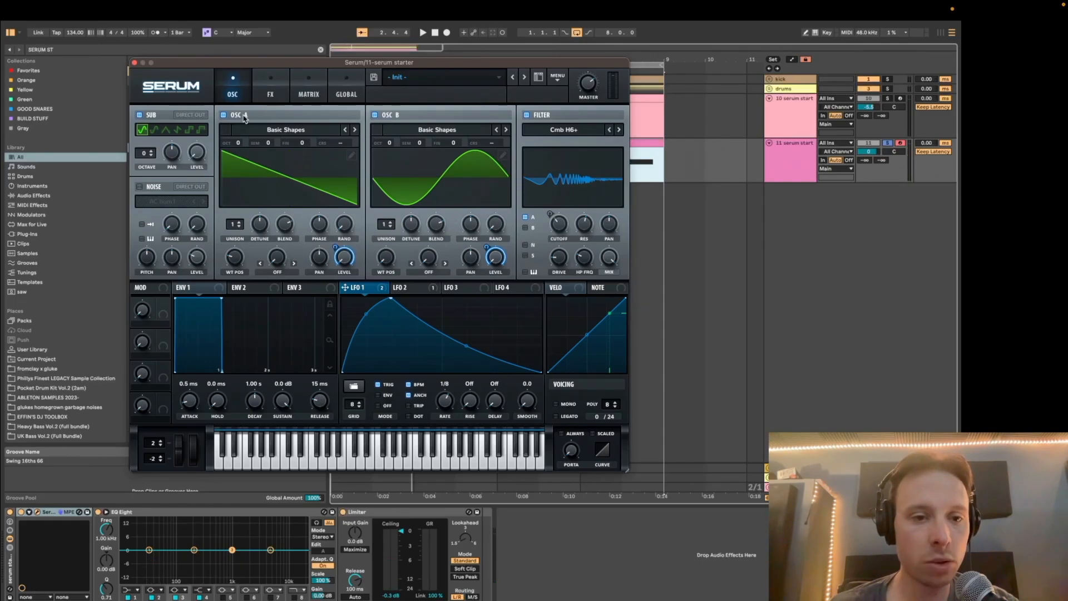
Raise oscillator A to +4 octaves with 16 detuned unison voices, and steepen LFO 1's decay while auditioning.
{"action": "left_click_drag", "start_coordinate": [238, 146], "coordinate": [245, 127]}
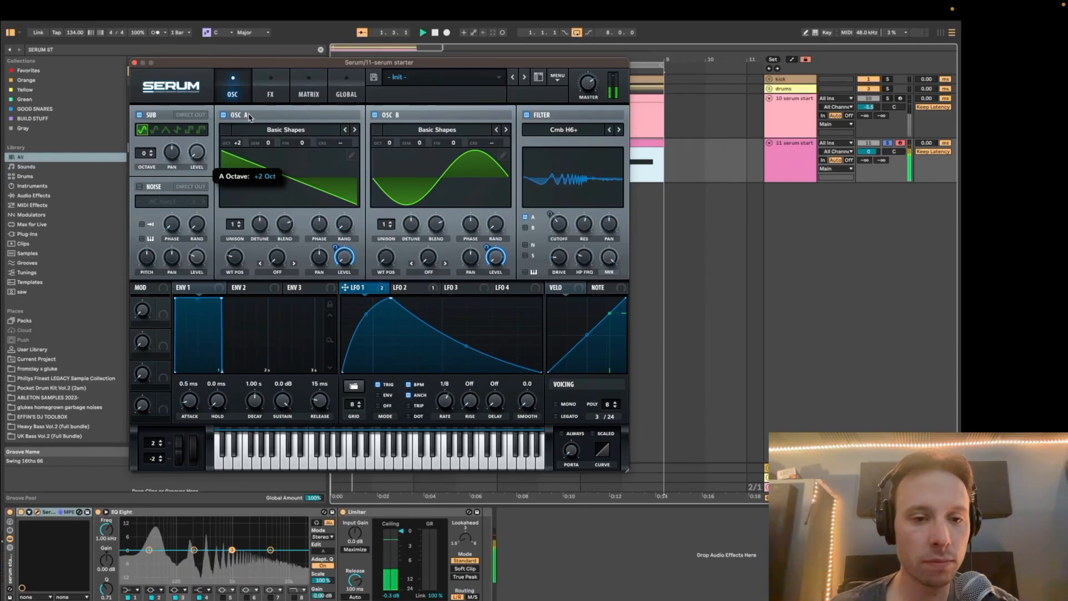
{"action": "left_click_drag", "start_coordinate": [234, 225], "coordinate": [235, 217]}
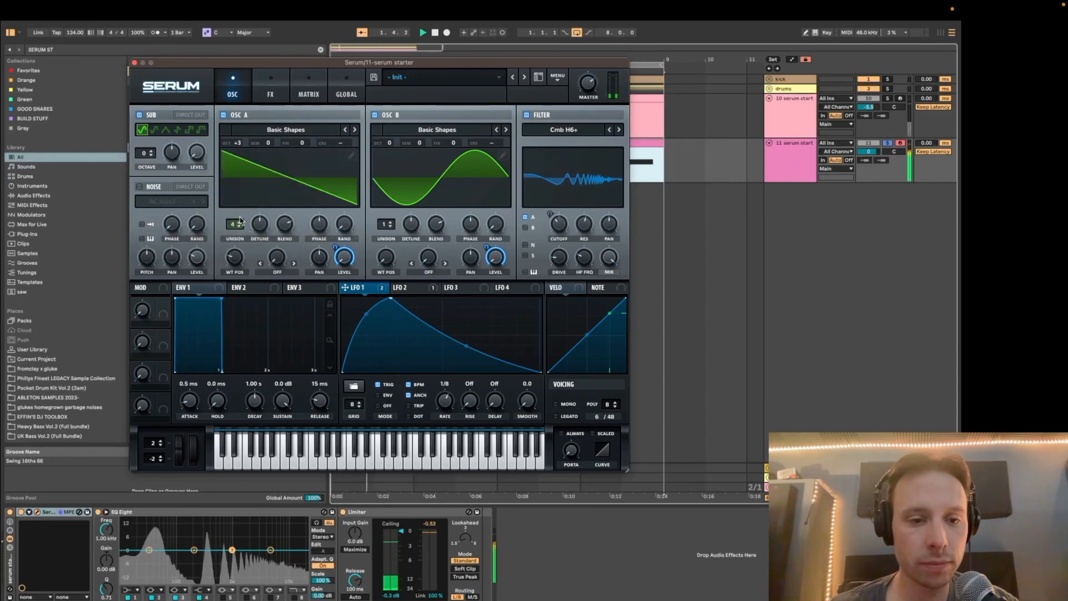
{"action": "left_click_drag", "start_coordinate": [238, 143], "coordinate": [242, 75]}
{"action": "key", "text": "space"}
{"action": "left_click_drag", "start_coordinate": [233, 230], "coordinate": [234, 189]}
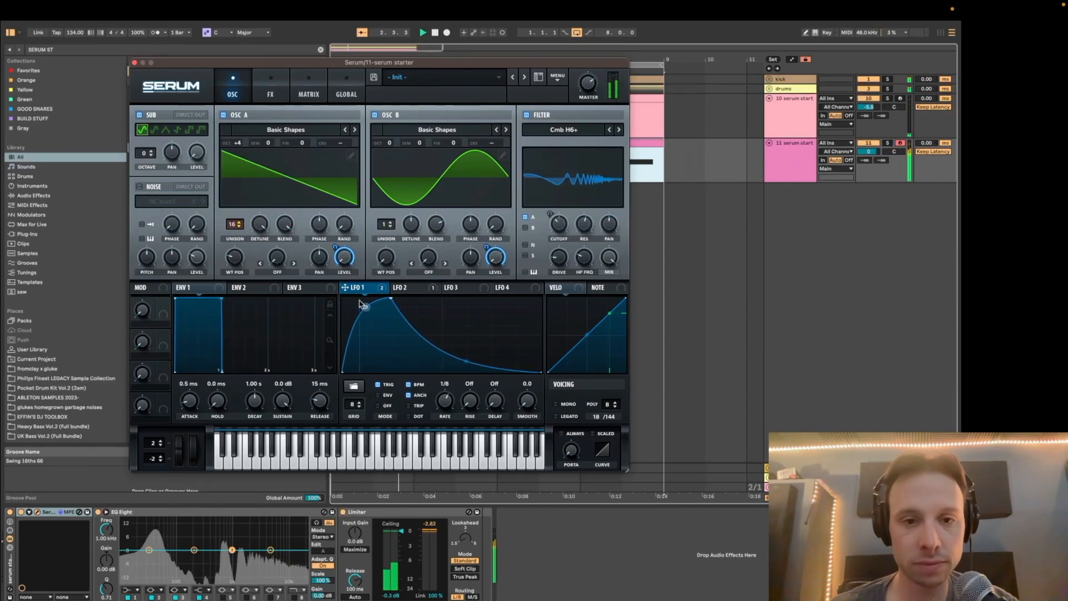
{"action": "key", "text": "space"}
Add Serum's Tube distortion effect and raise its drive while the loop plays.
{"action": "left_click", "coordinate": [271, 89]}
{"action": "left_click", "coordinate": [145, 134]}
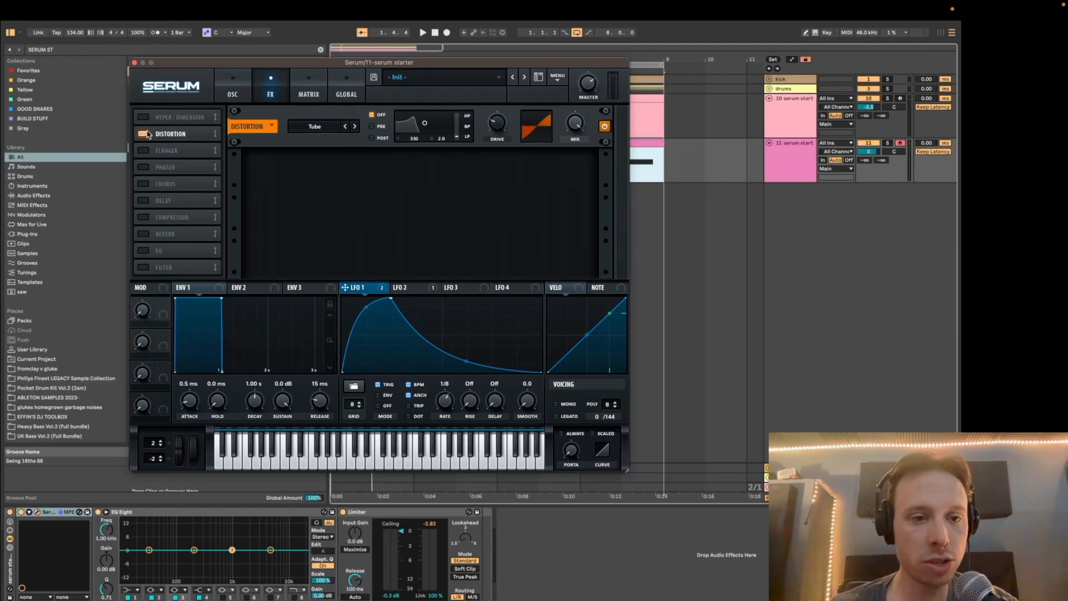
{"action": "key", "text": "space"}
{"action": "left_click_drag", "start_coordinate": [496, 123], "coordinate": [521, 69]}
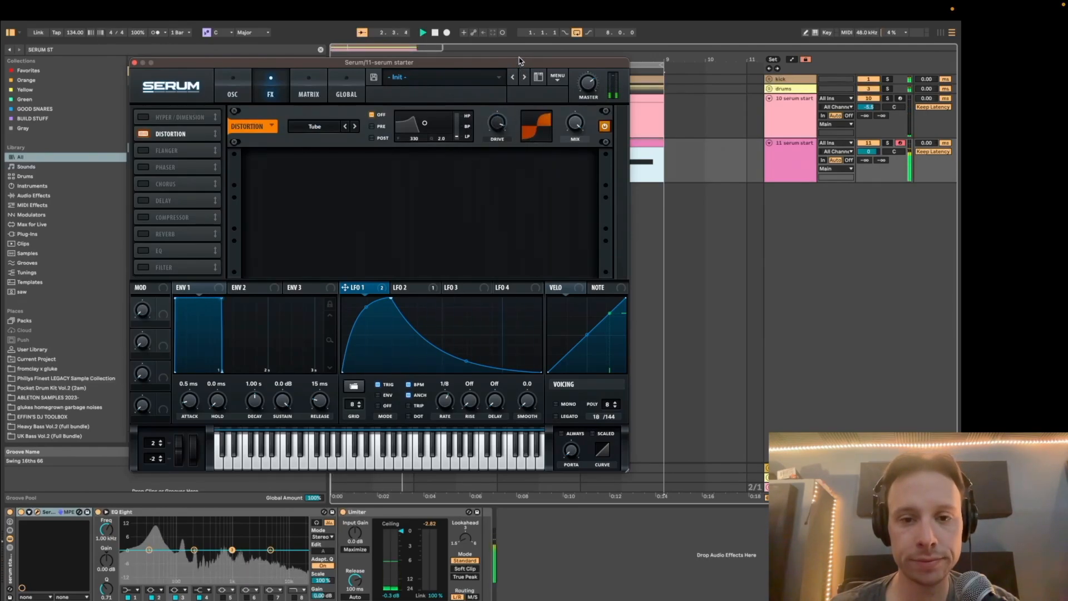
{"action": "key", "text": "space"}
Add Serum's compressor in multiband mode with about 17.2 dB of makeup gain and audition it.
{"action": "left_click", "coordinate": [143, 217]}
{"action": "left_click", "coordinate": [483, 183]}
{"action": "left_click_drag", "start_coordinate": [437, 171], "coordinate": [438, 159]}
{"action": "key", "text": "space"}
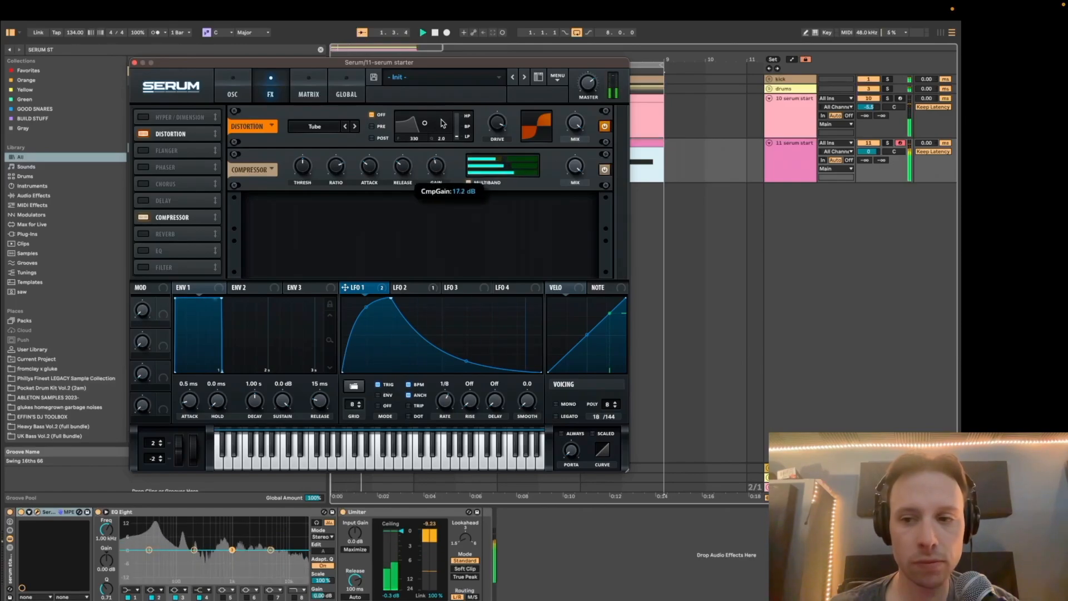
{"action": "key", "text": "space"}
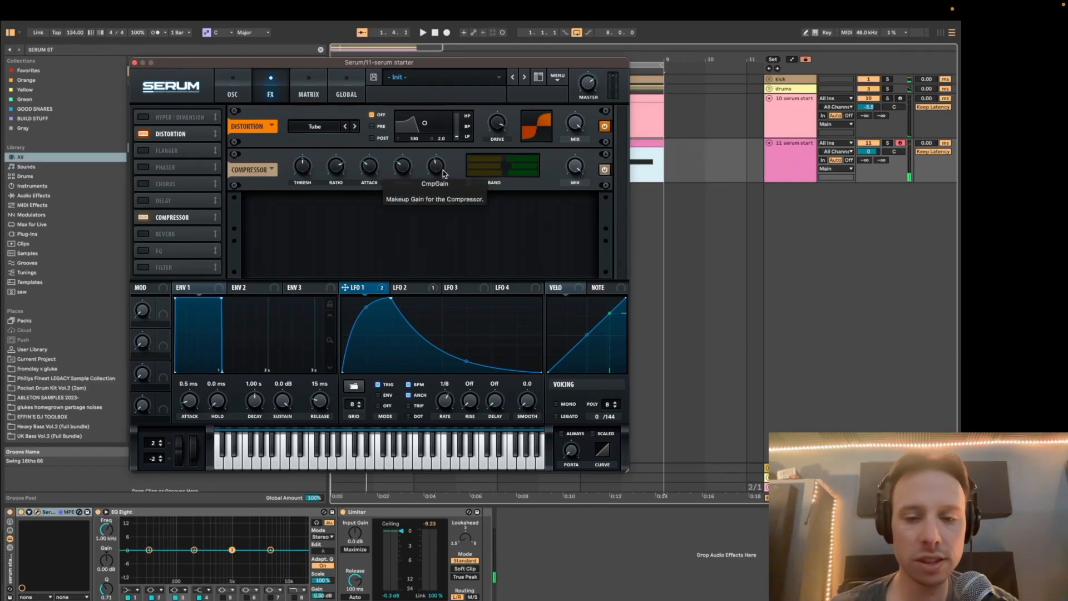
Change the filter type to Flg H6+ and lower the bass track's volume to -6 dB during playback.
{"action": "key", "text": "space"}
{"action": "left_click", "coordinate": [233, 89]}
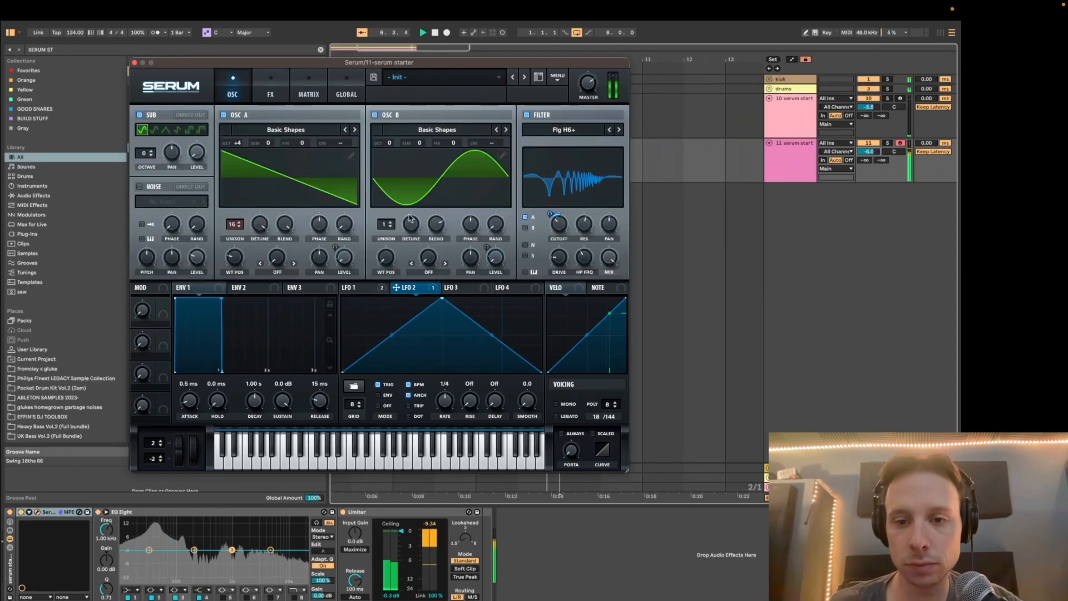
{"action": "key", "text": "space"}
Close the Serum window and fold the drums group after viewing its clap tracks.
{"action": "left_click", "coordinate": [134, 63]}
{"action": "scroll", "coordinate": [490, 199], "scroll_direction": "left", "scroll_amount": 3}
{"action": "left_click", "coordinate": [451, 143]}
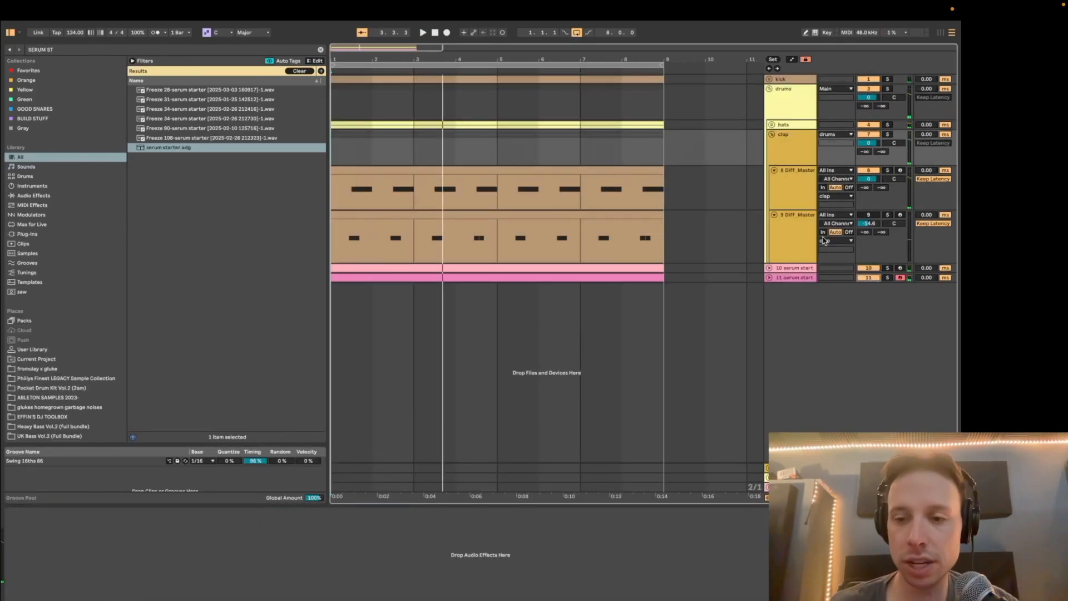
{"action": "left_click", "coordinate": [769, 89]}
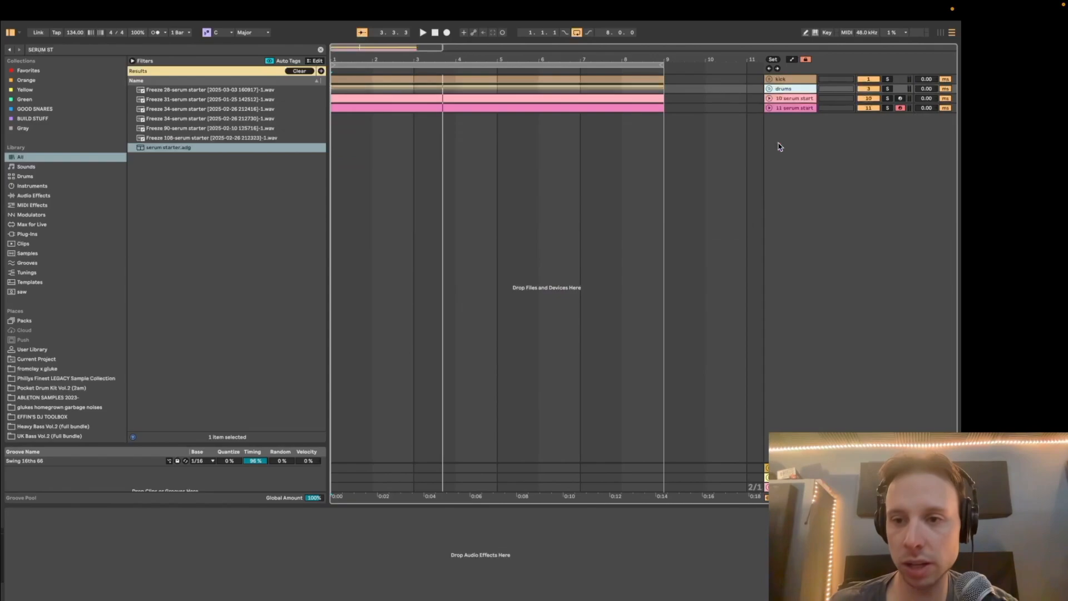
Group both serum tracks as BASS with compressors sidechained from the kick and the clap, lowering the clap compressor's threshold.
{"action": "key", "text": "Down"}
{"action": "key", "text": "Down"}
{"action": "key", "text": "Right"}
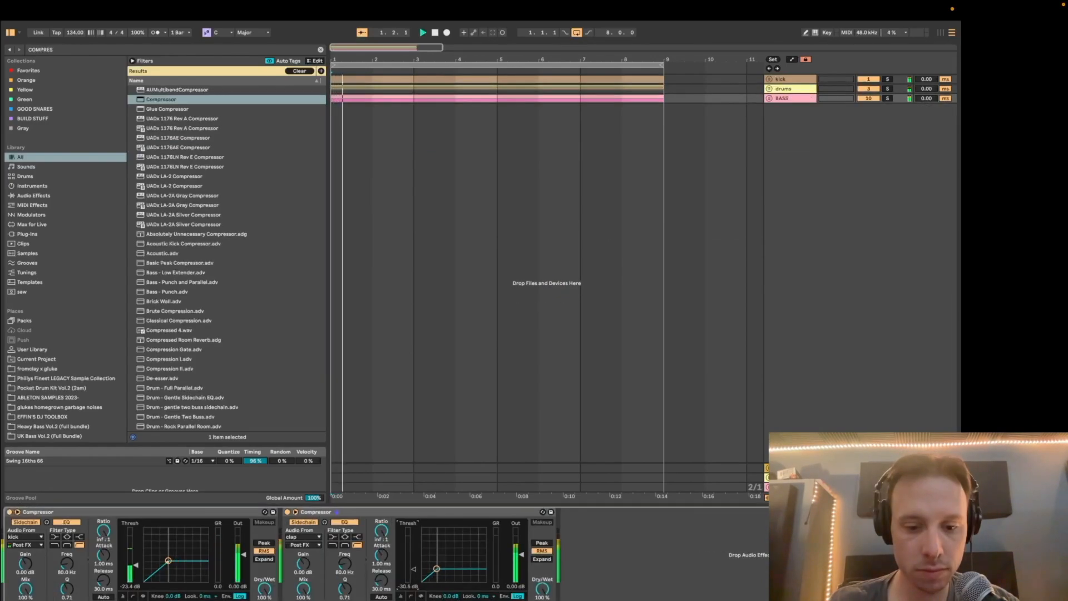
{"action": "left_click_drag", "start_coordinate": [413, 568], "coordinate": [387, 597]}
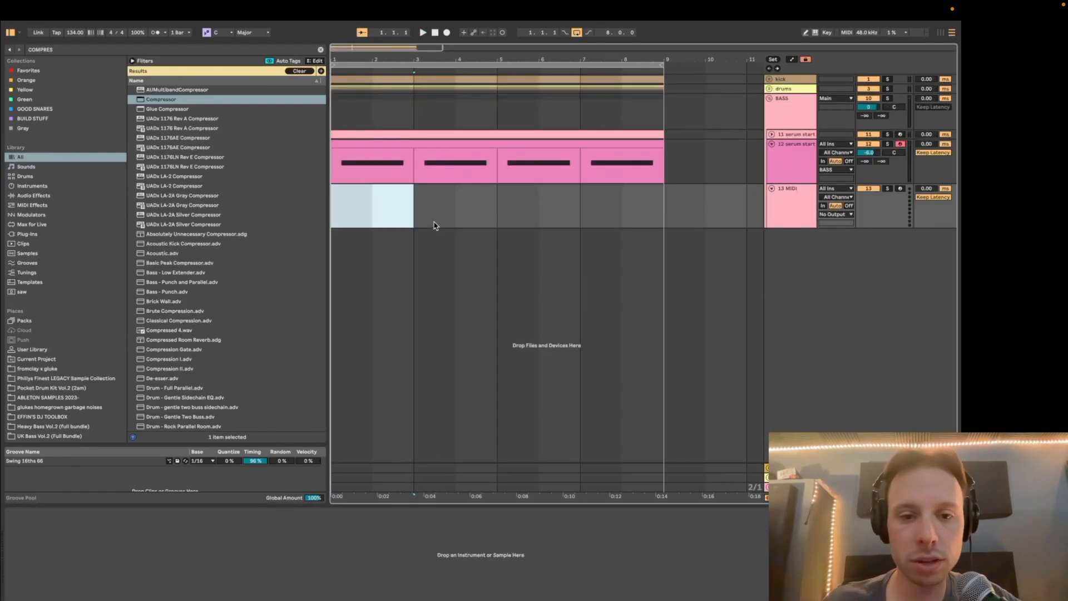
Create a two-bar MIDI clip on the new MIDI track and write an F3 note on beat 4 of bar 2.
{"action": "key", "text": "super+shift+m"}
{"action": "key", "text": "shift+Tab"}
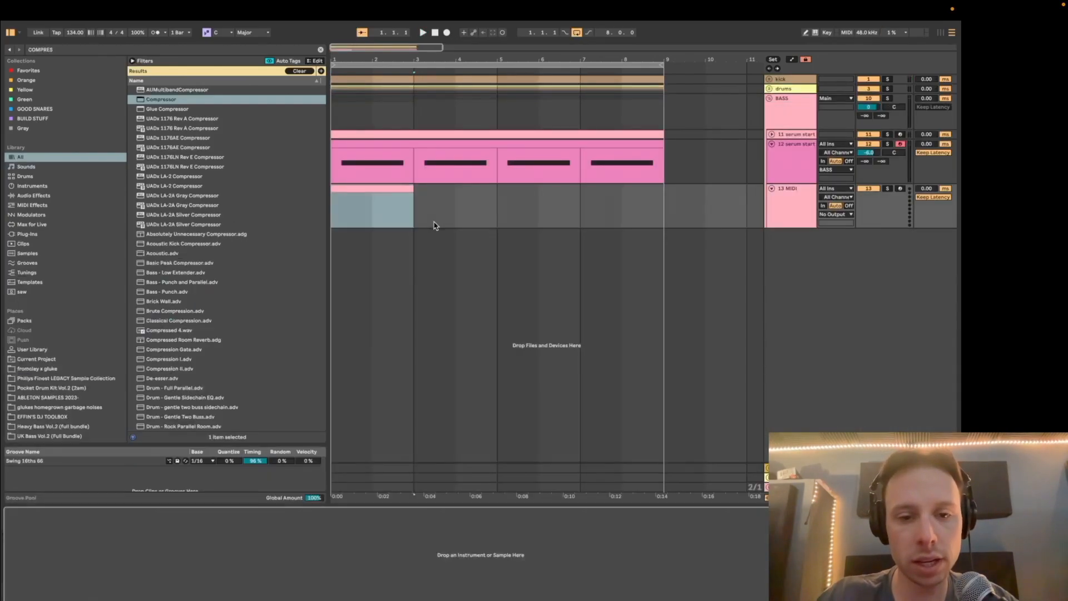
{"action": "double_click", "coordinate": [396, 186]}
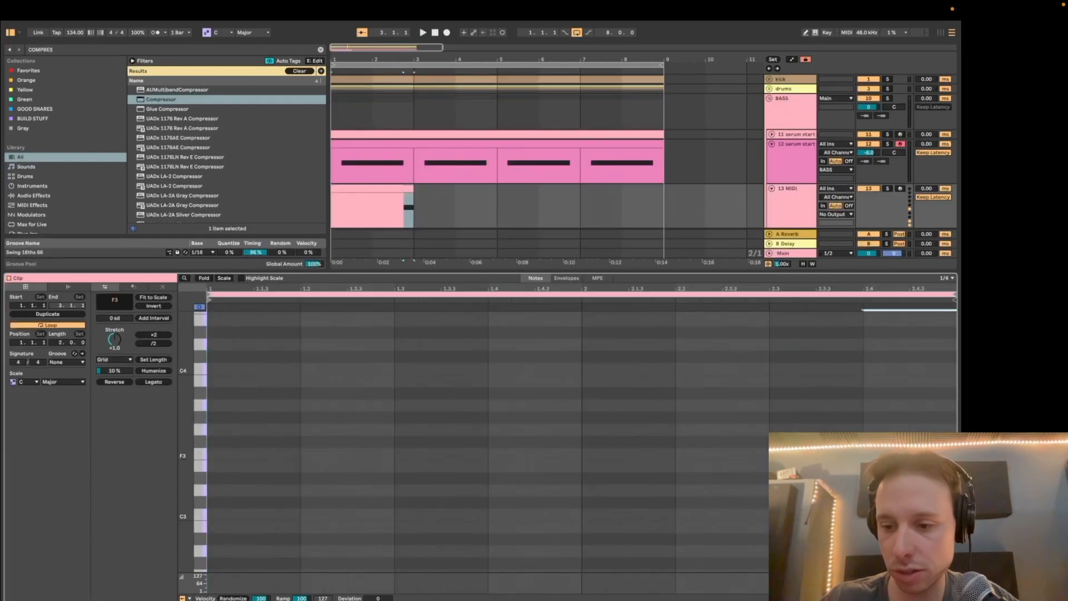
{"action": "key", "text": "shift+Tab"}
Duplicate the MIDI track into four tracks, with their two-bar clips staggered at bars 1, 3, 5 and 7.
{"action": "left_click", "coordinate": [789, 206]}
{"action": "key", "text": "super+d"}
{"action": "key", "text": "super+d"}
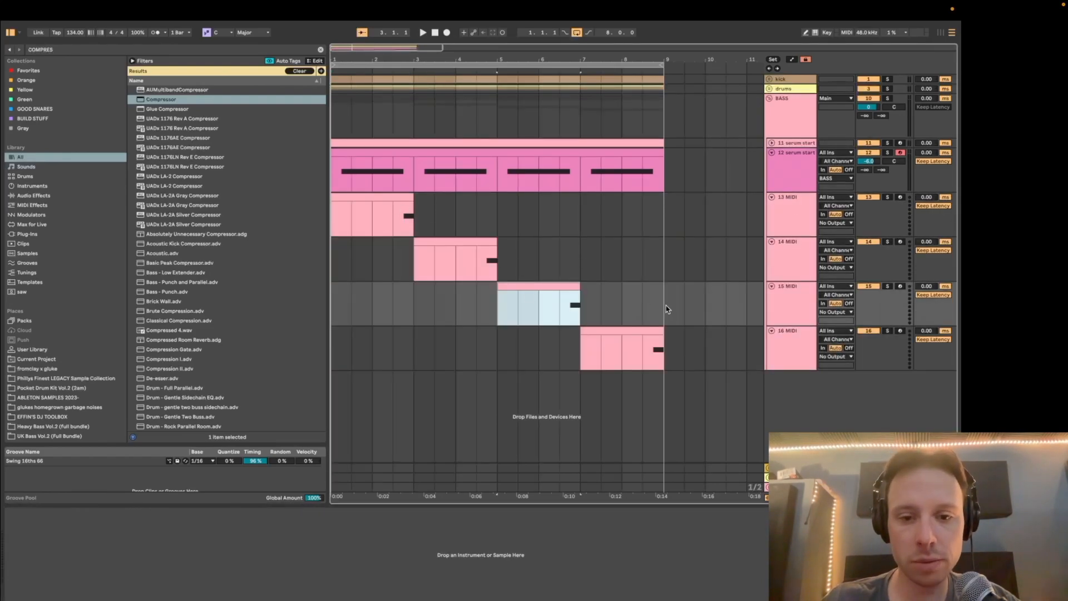
Rename the four staggered MIDI tracks, in order, as fm, am, fm and wet shit.
{"action": "left_click", "coordinate": [791, 217]}
{"action": "key", "text": "super+r"}
{"action": "type", "text": "fm"}
{"action": "key", "text": "Tab"}
{"action": "type", "text": "am"}
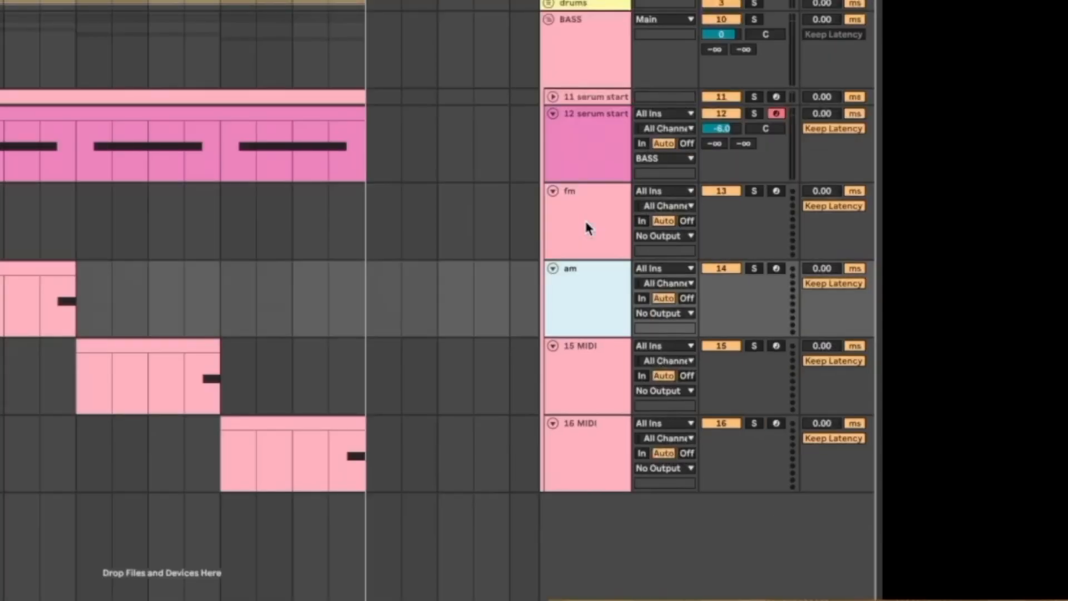
{"action": "key", "text": "Tab"}
{"action": "type", "text": "fm"}
{"action": "key", "text": "Tab"}
{"action": "type", "text": "wet shit"}
{"action": "key", "text": "Return"}
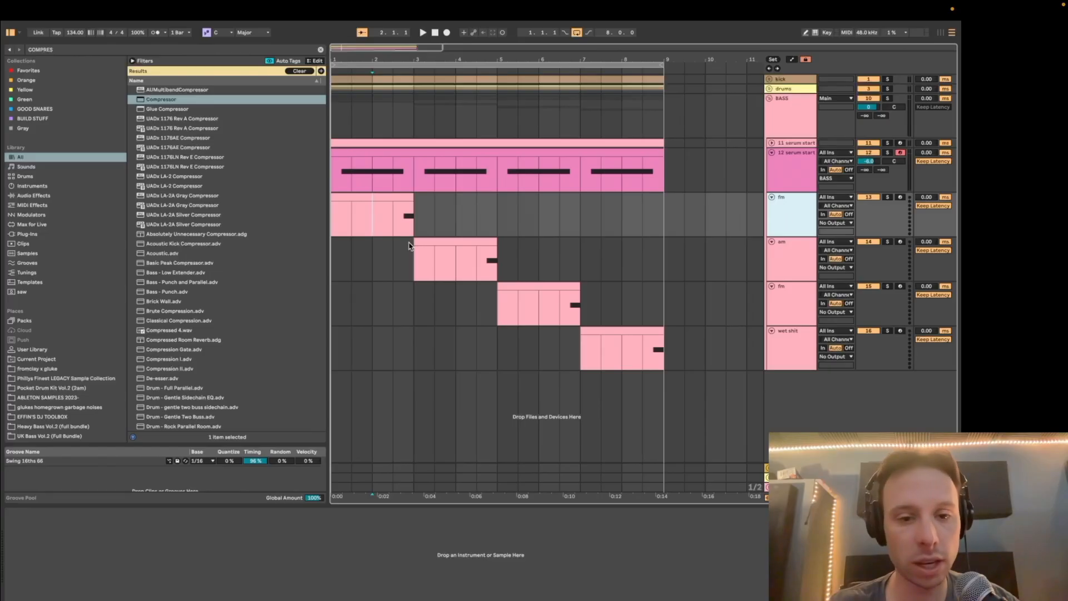
Group the fm, am, fm and wet shit tracks inside BASS as fills.
{"action": "left_click", "coordinate": [405, 218]}
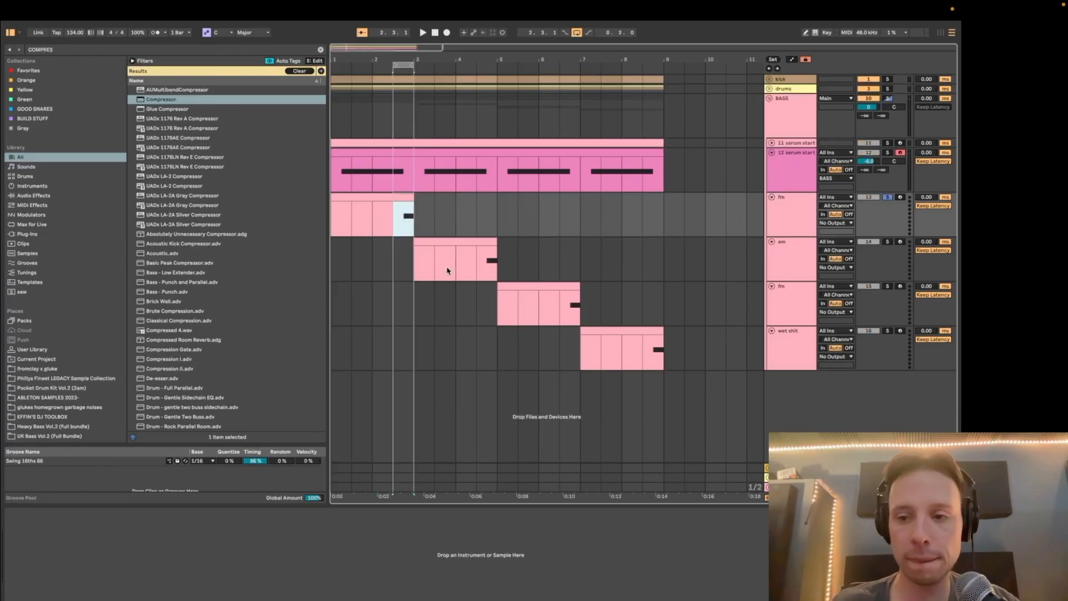
{"action": "key", "text": "Down"}
{"action": "key", "text": "Down"}
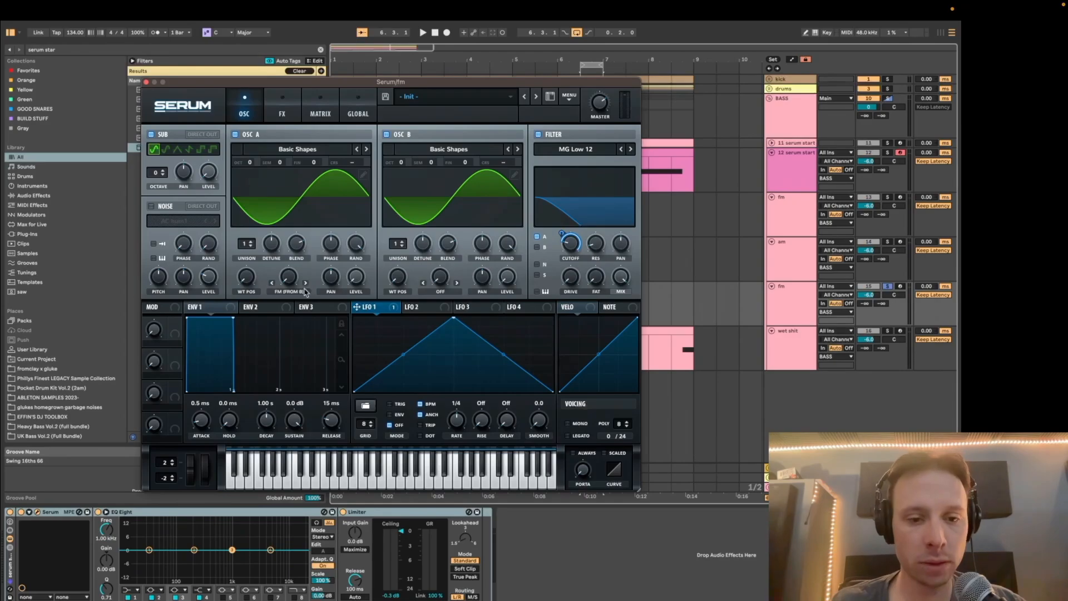
{"action": "key", "text": "shift+Down"}
{"action": "left_click", "coordinate": [782, 212], "text": "shift"}
{"action": "key", "text": "super+g"}
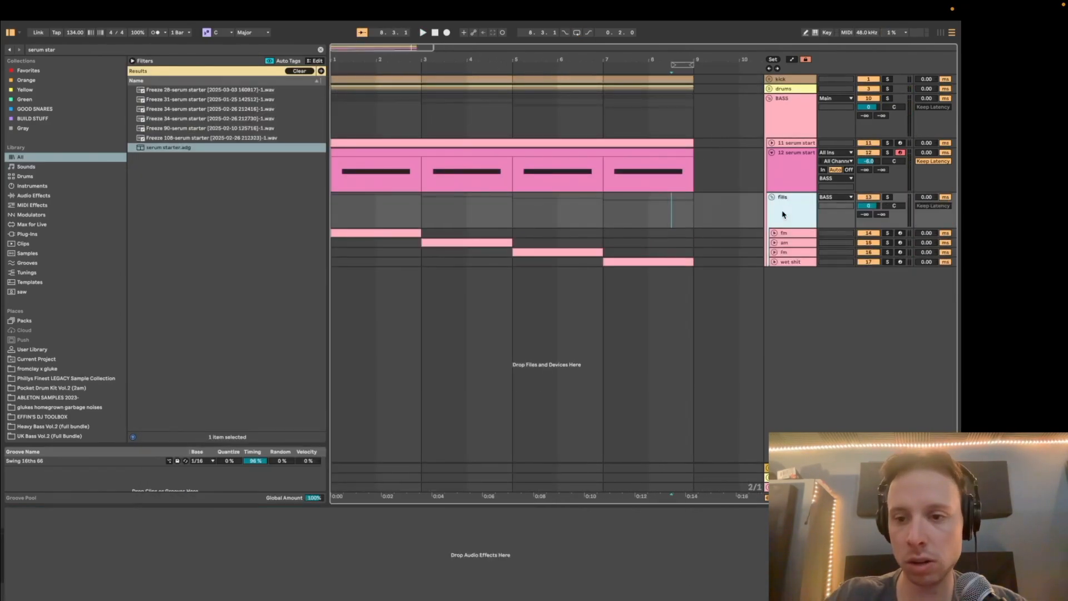
Fold and reopen the BASS group, expand the four fill tracks and play the arrangement.
{"action": "key", "text": "Left"}
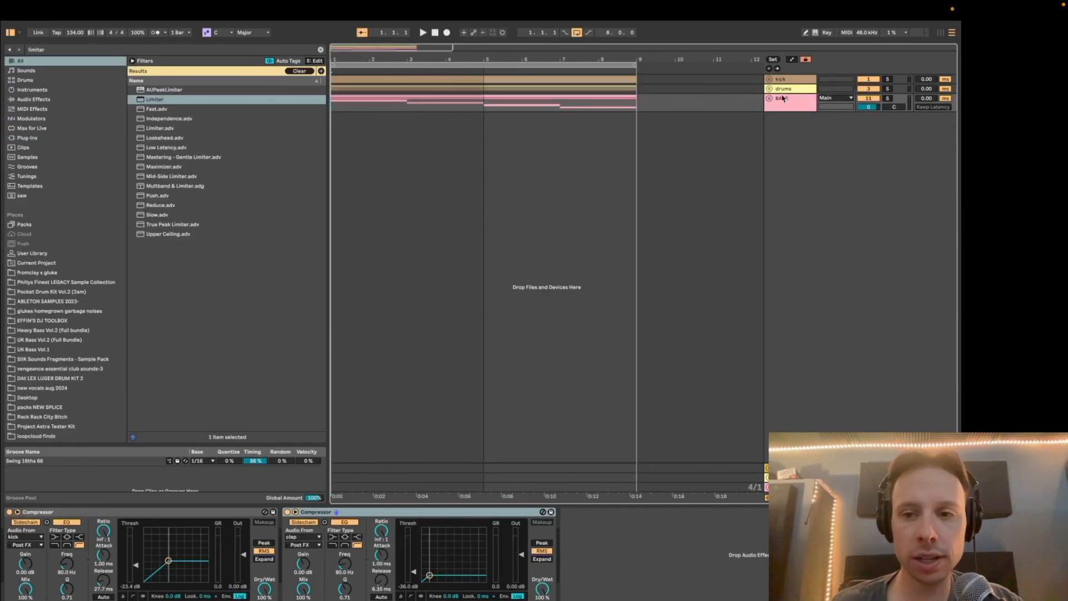
{"action": "key", "text": "Right"}
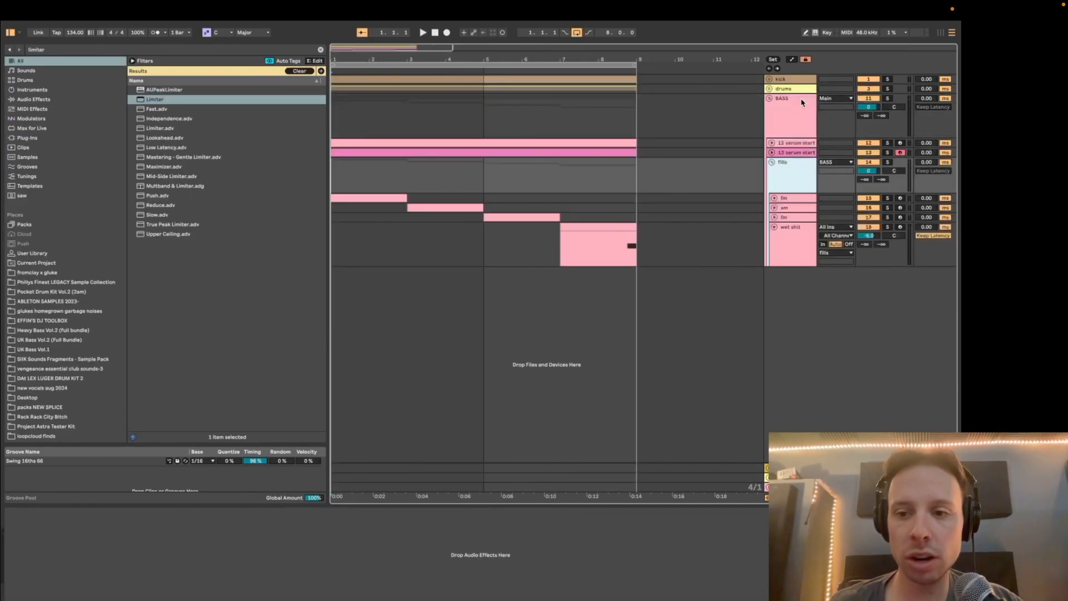
{"action": "key", "text": "Right"}
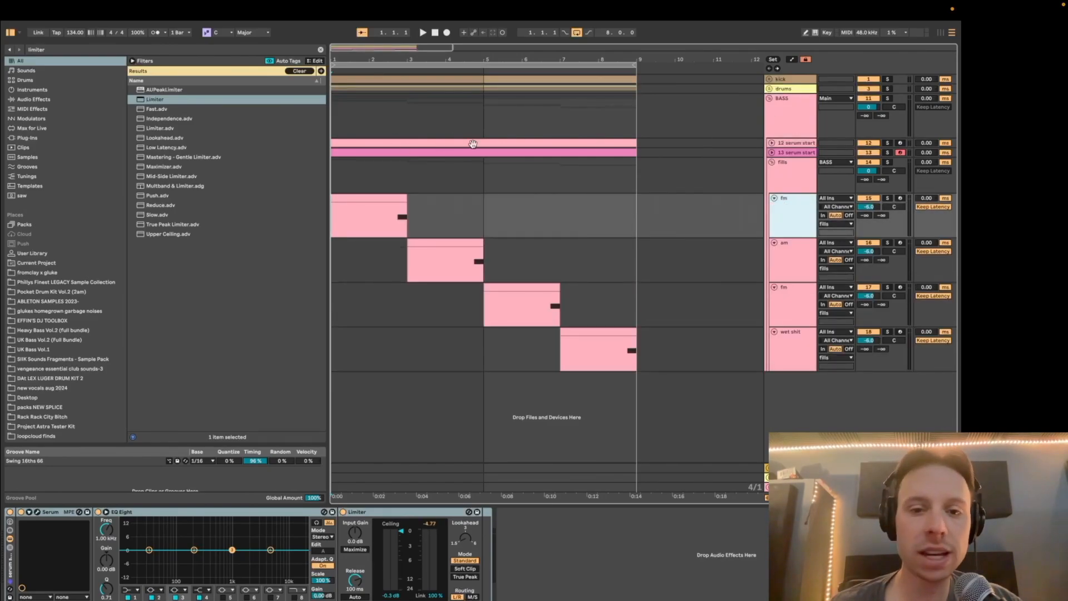
{"action": "key", "text": "Up"}
{"action": "key", "text": "space"}
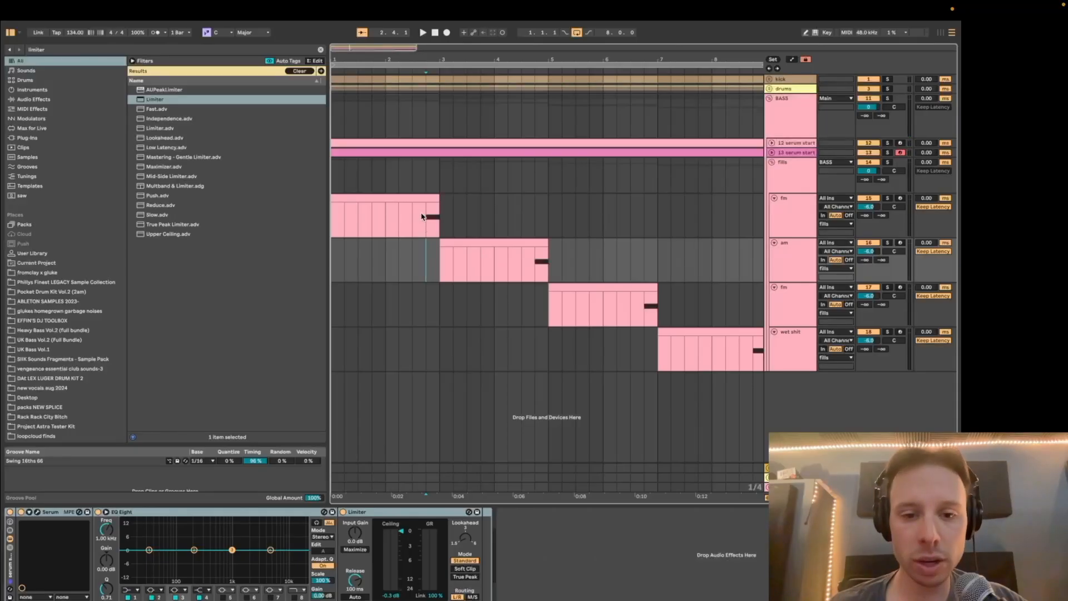
Solo the first fm track, play its fill note and examine the effects of its Serum patch.
{"action": "left_click", "coordinate": [502, 221]}
{"action": "key", "text": "s"}
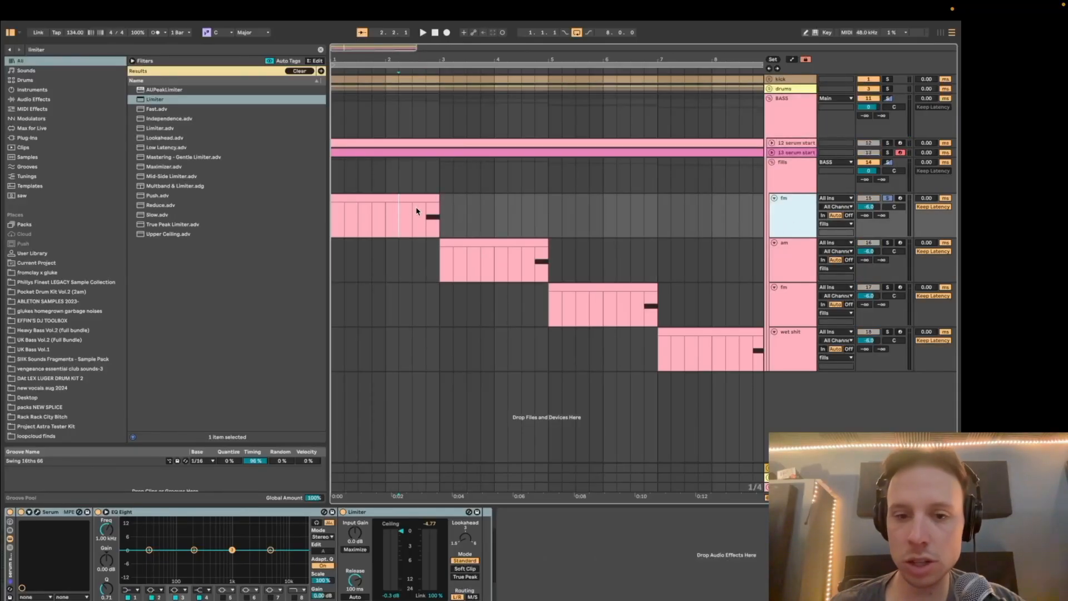
{"action": "left_click", "coordinate": [420, 218]}
{"action": "key", "text": "space"}
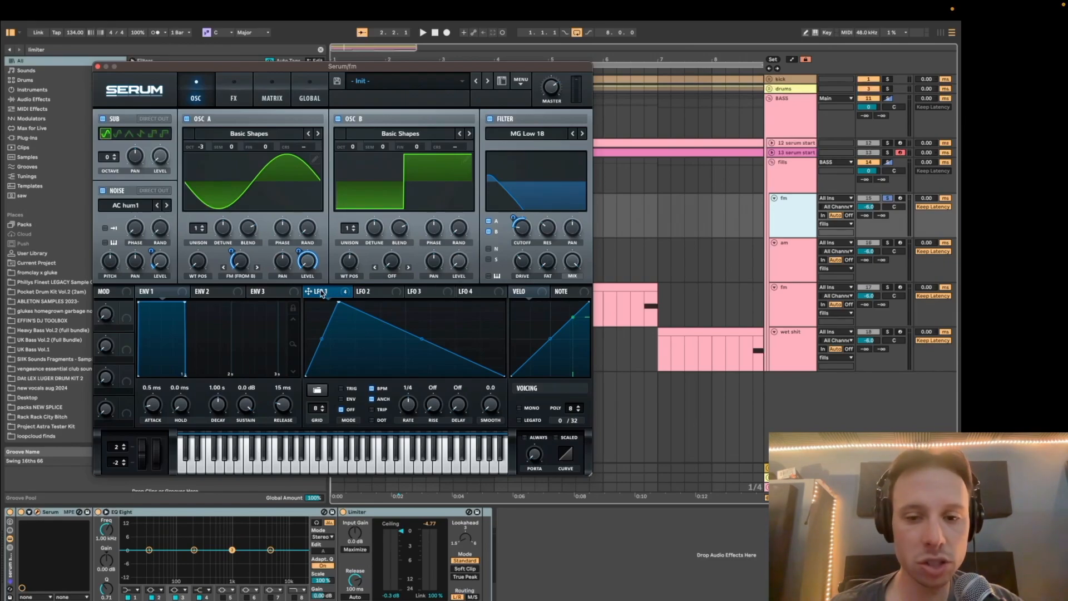
{"action": "left_click", "coordinate": [243, 101]}
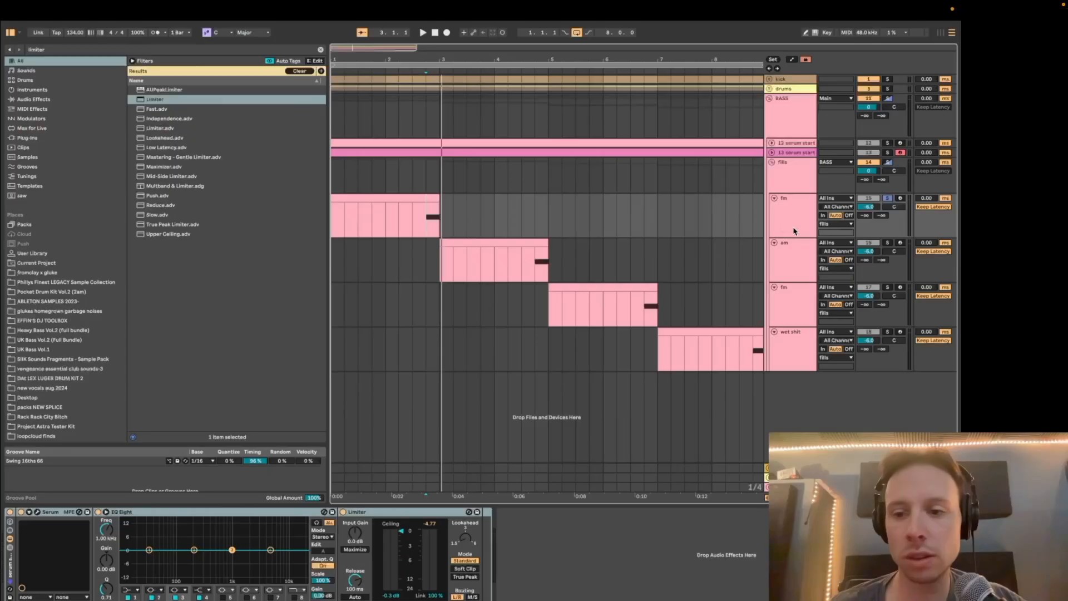
Solo the am track and examine its Serum patch's oscillators, AC hum1 noise source and effects.
{"action": "left_click", "coordinate": [802, 231]}
{"action": "key", "text": "Down"}
{"action": "key", "text": "s"}
{"action": "left_click", "coordinate": [513, 266]}
{"action": "left_click", "coordinate": [535, 265]}
{"action": "key", "text": "alt+super+p"}
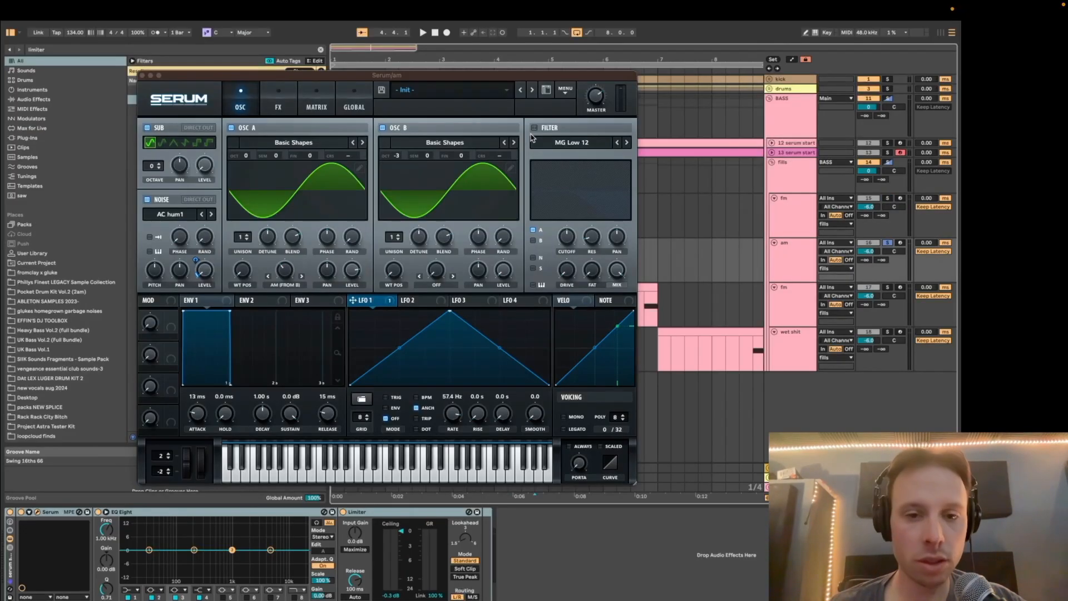
{"action": "mouse_move", "coordinate": [531, 74]}
{"action": "left_mouse_down"}
{"action": "mouse_move", "coordinate": [297, 261]}
{"action": "mouse_move", "coordinate": [549, 68]}
{"action": "left_mouse_up"}
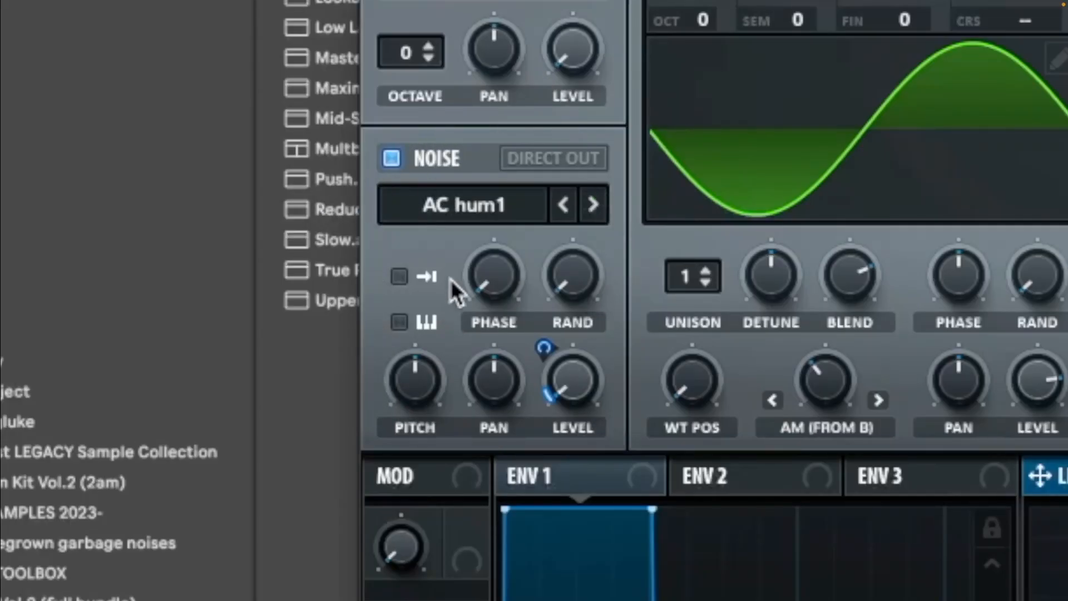
{"action": "left_click", "coordinate": [464, 205]}
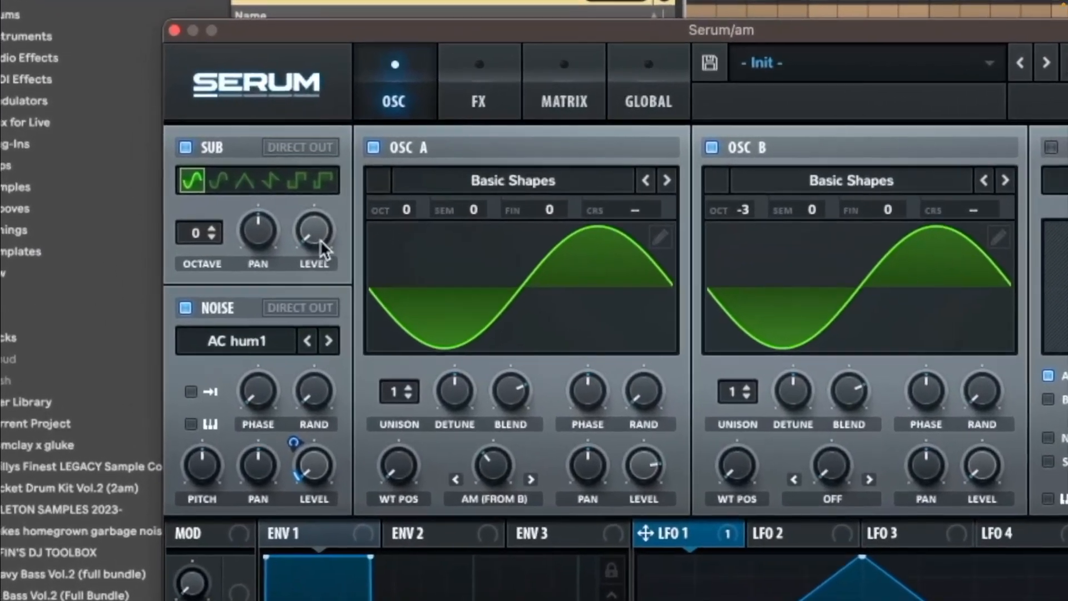
{"action": "left_click_drag", "start_coordinate": [252, 215], "coordinate": [252, 239]}
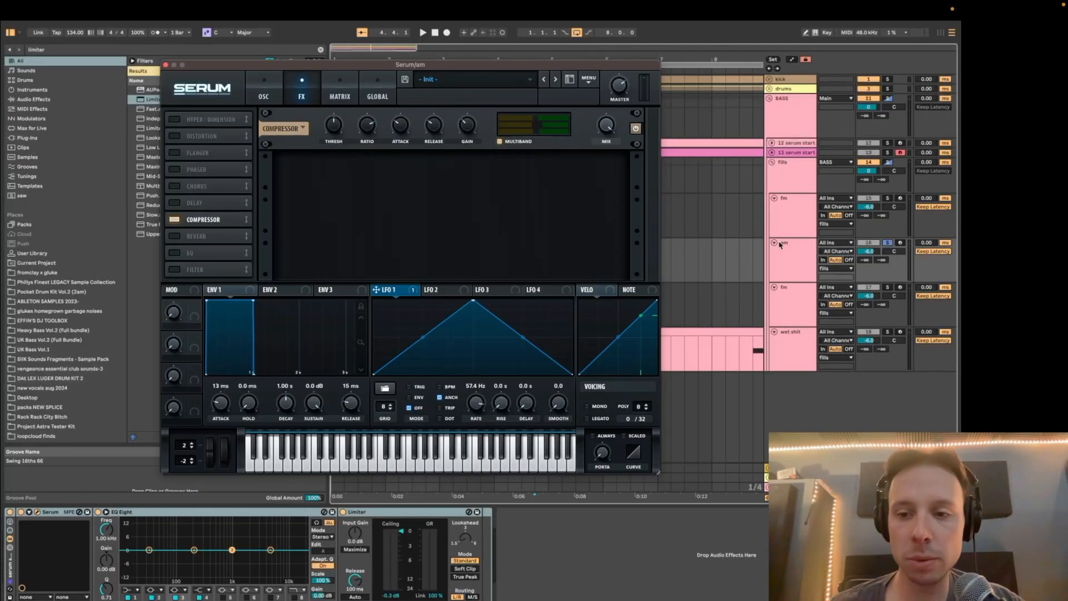
Open the second fm track's Serum patch and place the insert marker at its fill note in bar 6.
{"action": "left_click", "coordinate": [37, 512]}
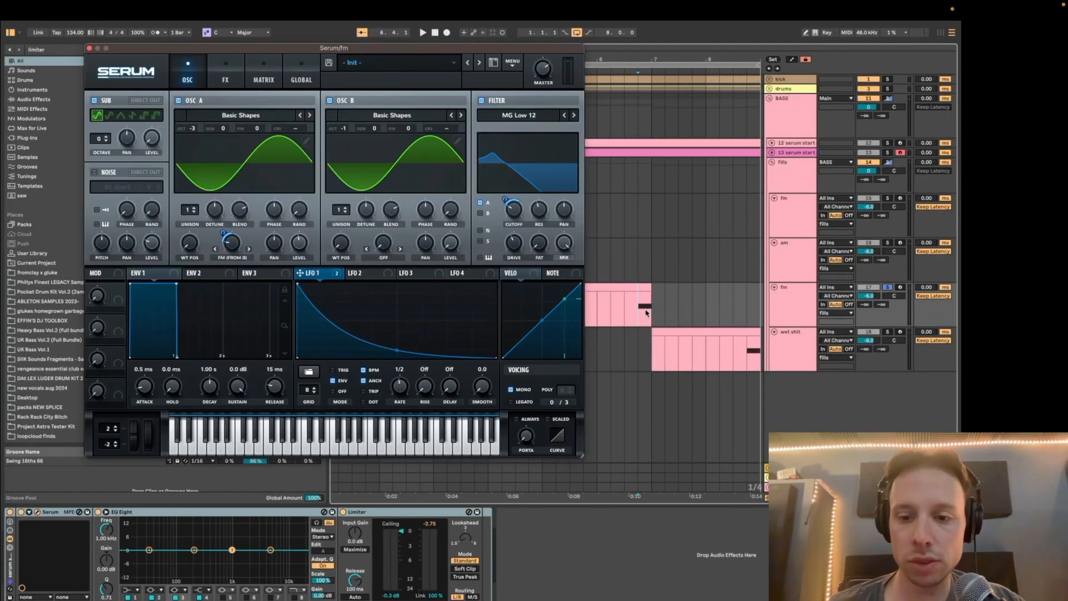
{"action": "left_click_drag", "start_coordinate": [645, 312], "coordinate": [661, 309]}
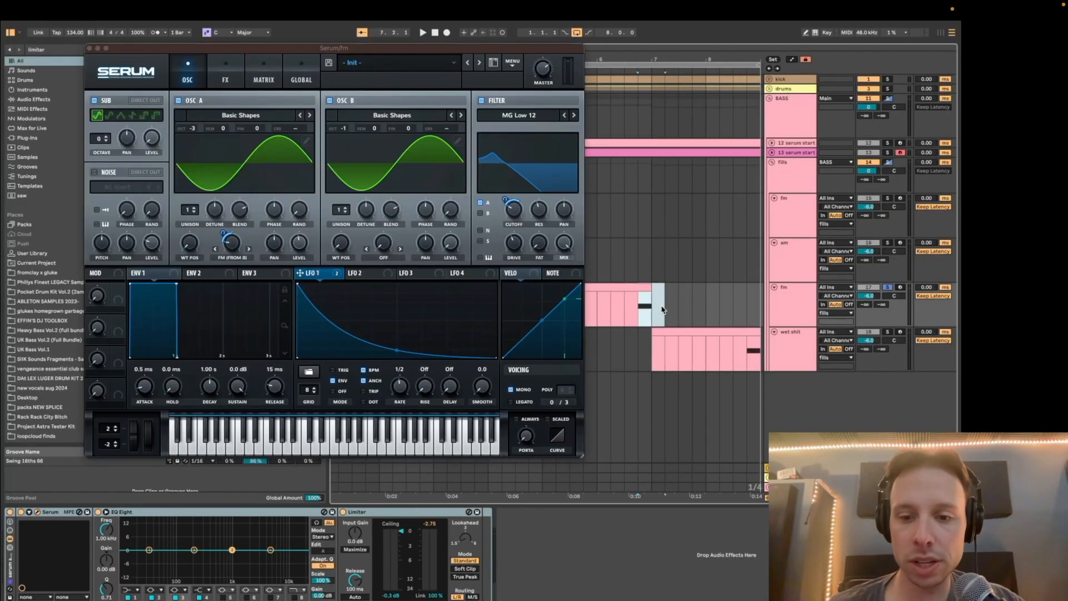
{"action": "left_click", "coordinate": [645, 312]}
{"action": "mouse_move", "coordinate": [371, 50]}
{"action": "left_mouse_down"}
{"action": "mouse_move", "coordinate": [364, 57]}
{"action": "mouse_move", "coordinate": [387, 57]}
{"action": "left_mouse_up"}
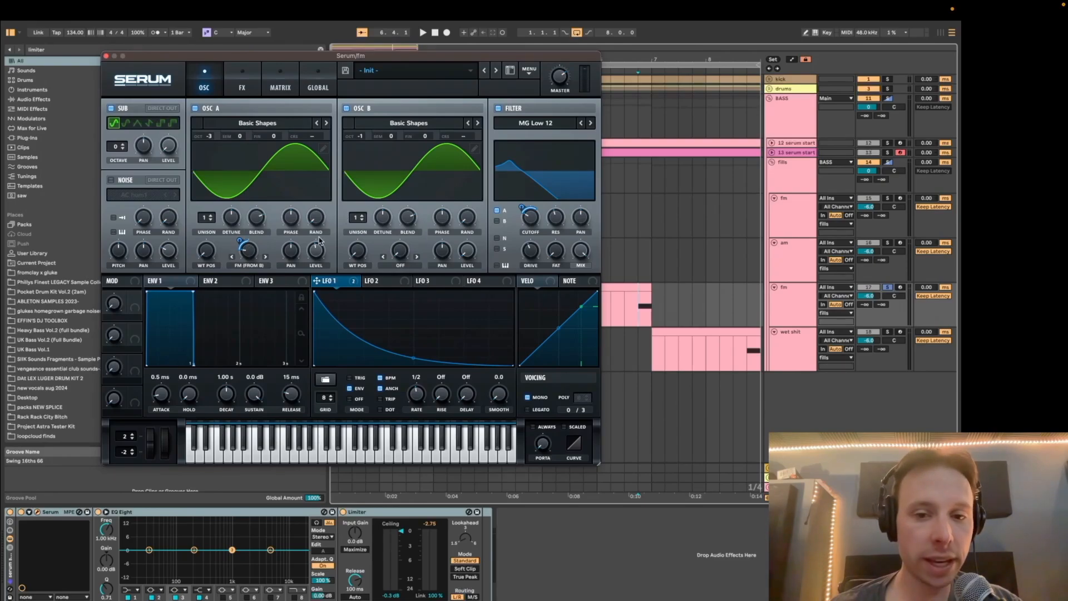
Compare the second fm patch with its Downsample distortion bypassed and active, and return to the oscillator view.
{"action": "left_click", "coordinate": [243, 80]}
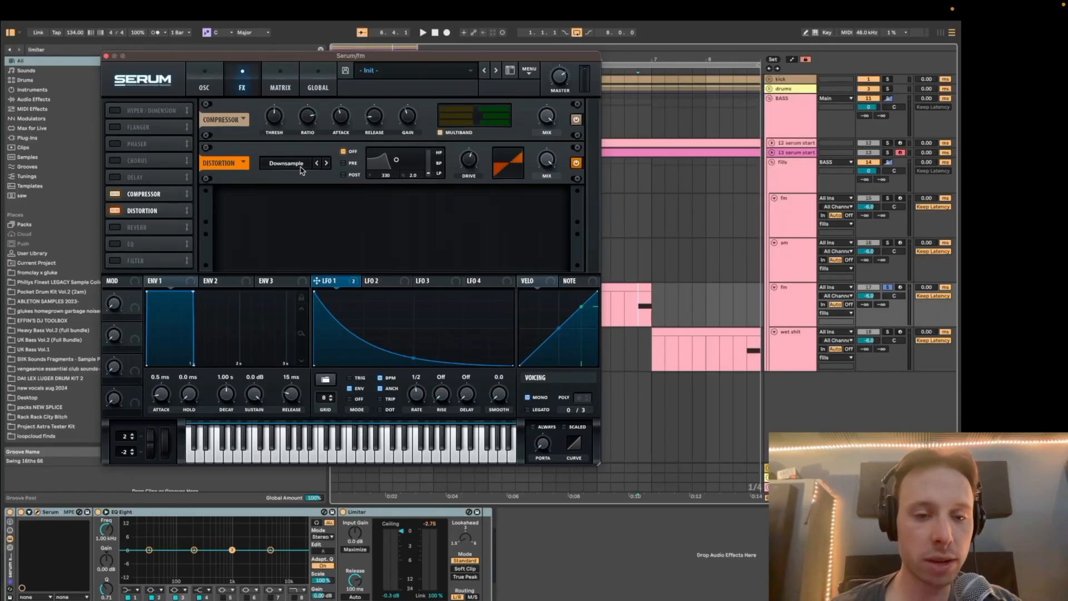
{"action": "left_click", "coordinate": [300, 167]}
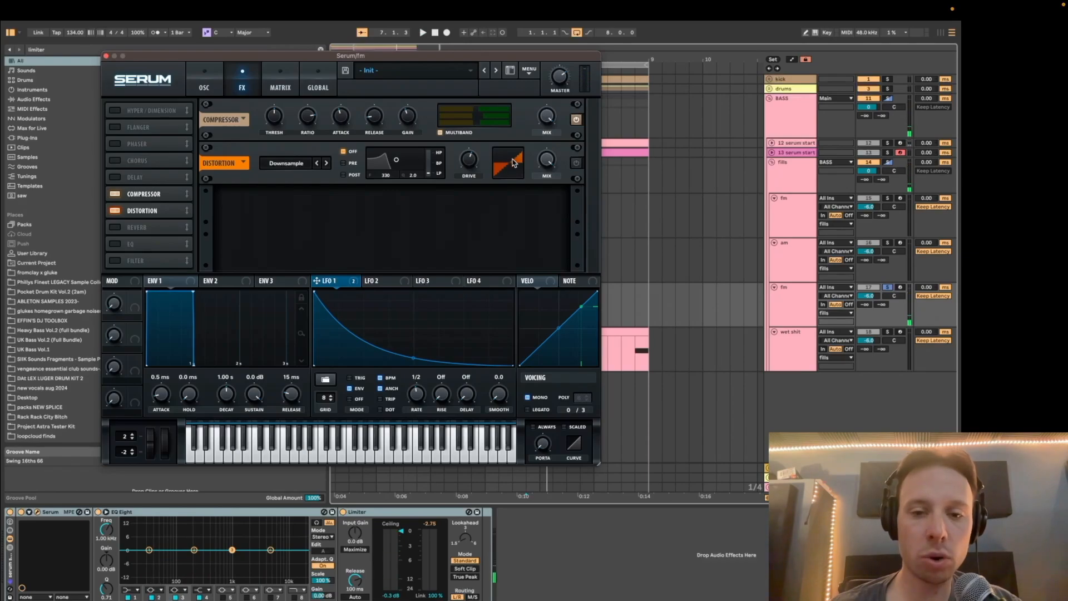
{"action": "left_click", "coordinate": [576, 162]}
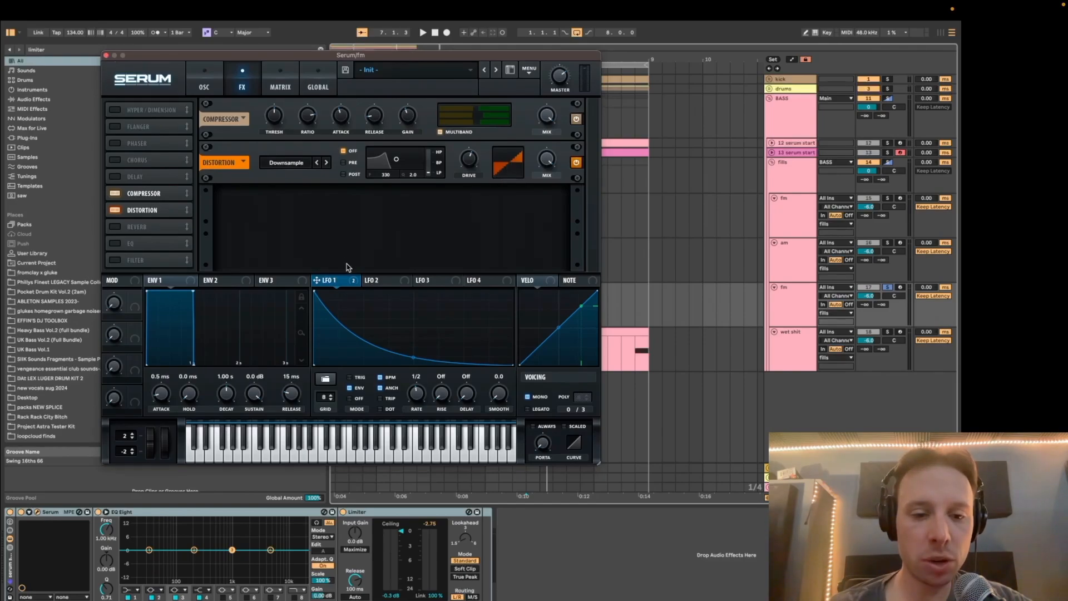
{"action": "left_click", "coordinate": [204, 79]}
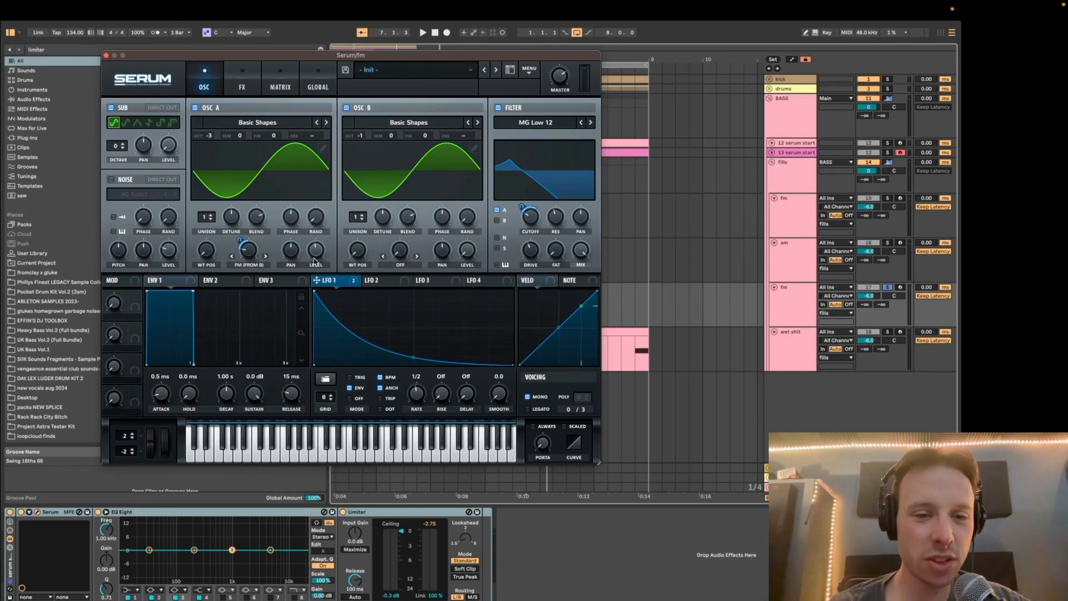
Close the fm Serum window, solo the wet shit track and audition its fill.
{"action": "left_click", "coordinate": [106, 55]}
{"action": "left_click", "coordinate": [525, 347]}
{"action": "left_click", "coordinate": [888, 332]}
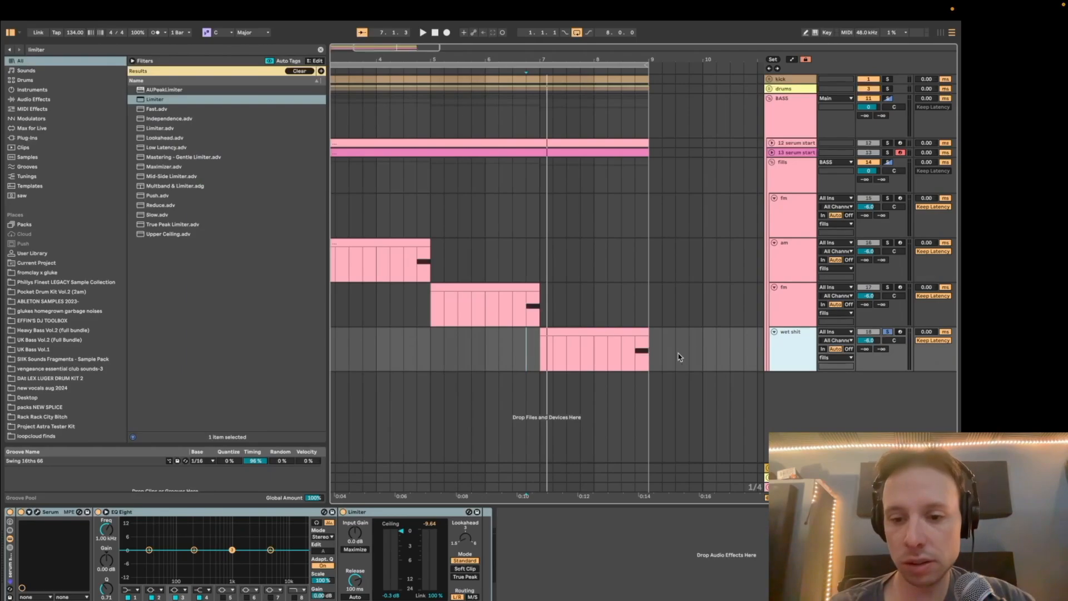
{"action": "key", "text": "space"}
{"action": "key", "text": "space"}
{"action": "scroll", "coordinate": [500, 389], "scroll_direction": "right", "scroll_amount": 3}
{"action": "key", "text": "super+2"}
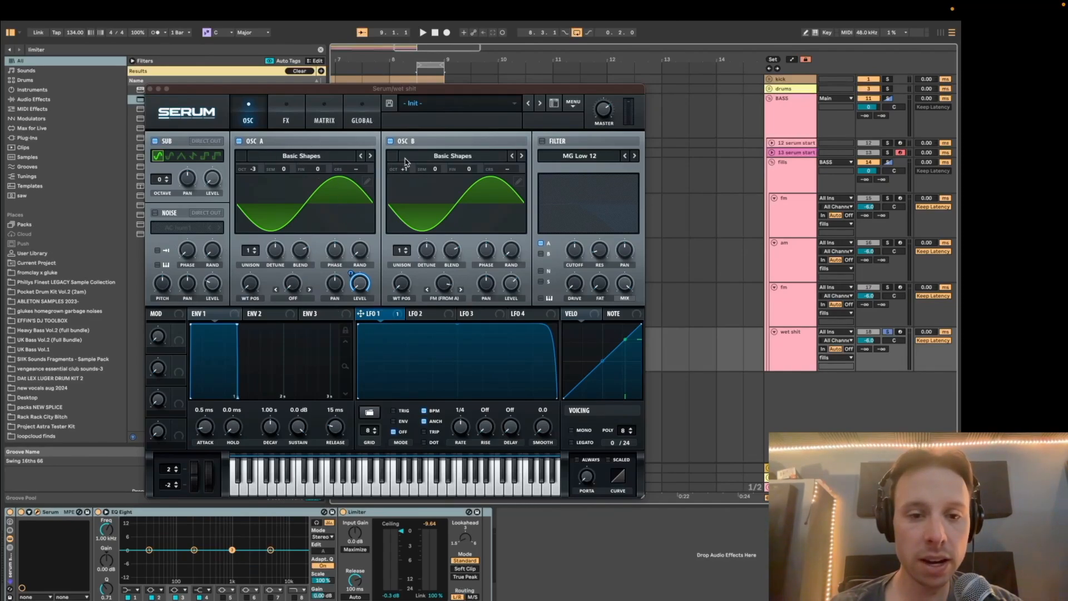
Play the wet shit fill, examine its Serum patch's distortion and compressor effects, and close the window.
{"action": "key", "text": "space"}
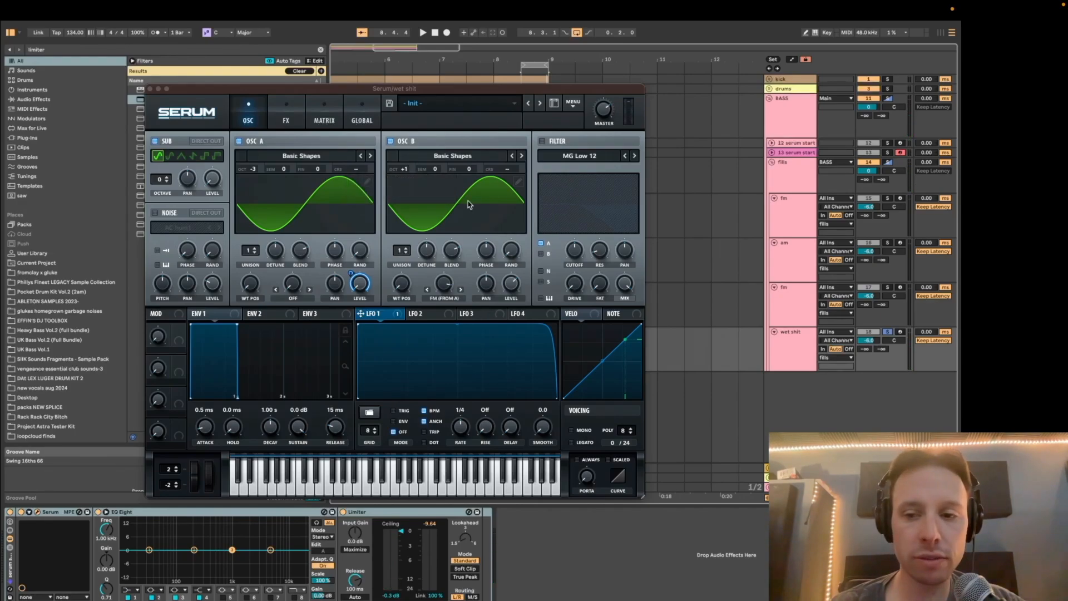
{"action": "left_click", "coordinate": [286, 120]}
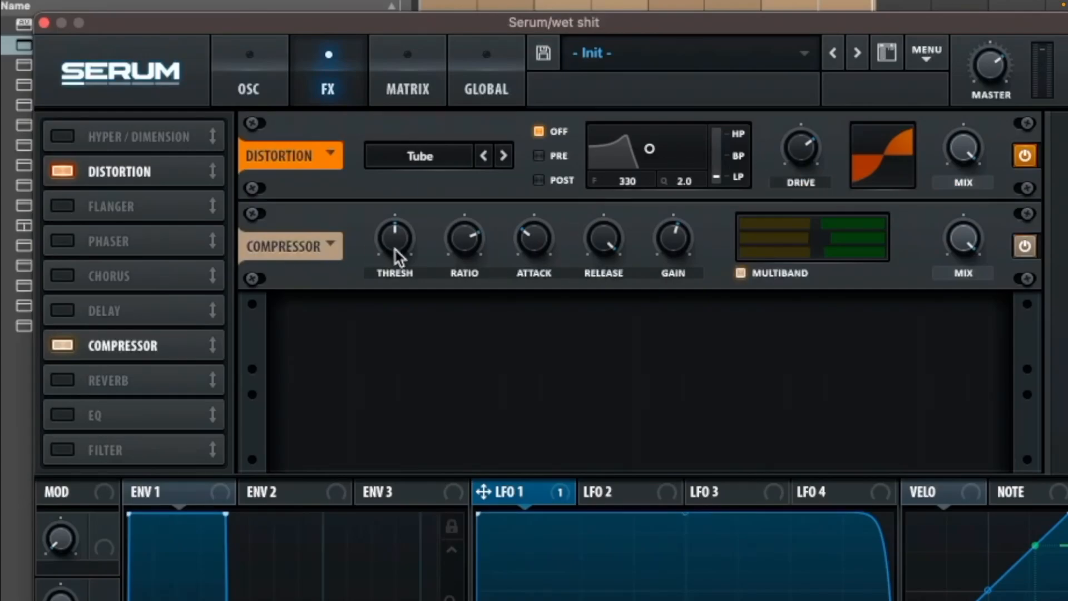
{"action": "left_click", "coordinate": [44, 22]}
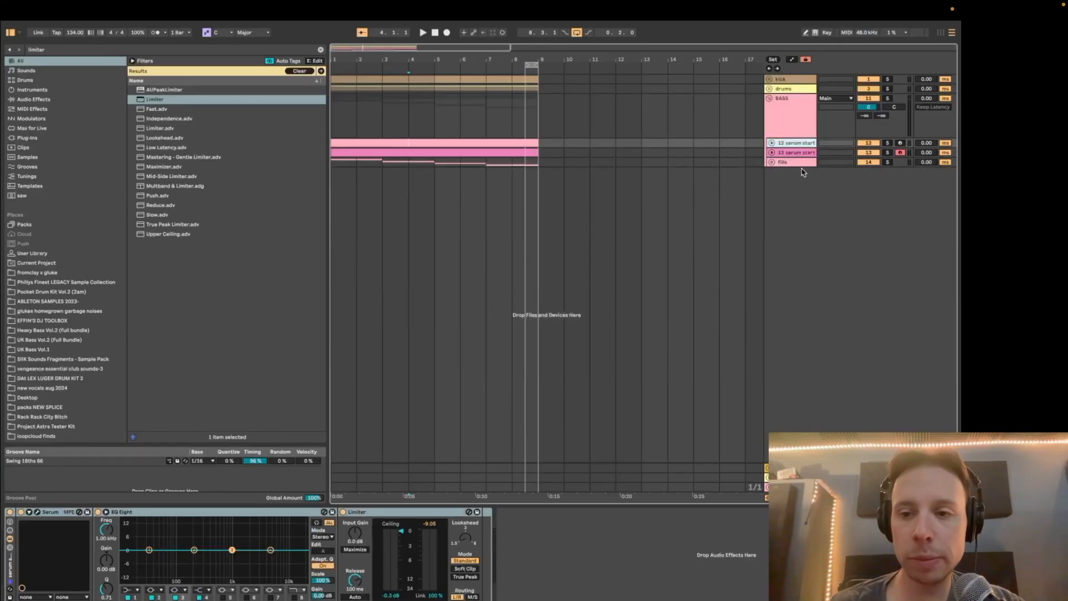
Fold and reopen the BASS group and expand its two serum starter tracks above the folded fills.
{"action": "key", "text": "Left"}
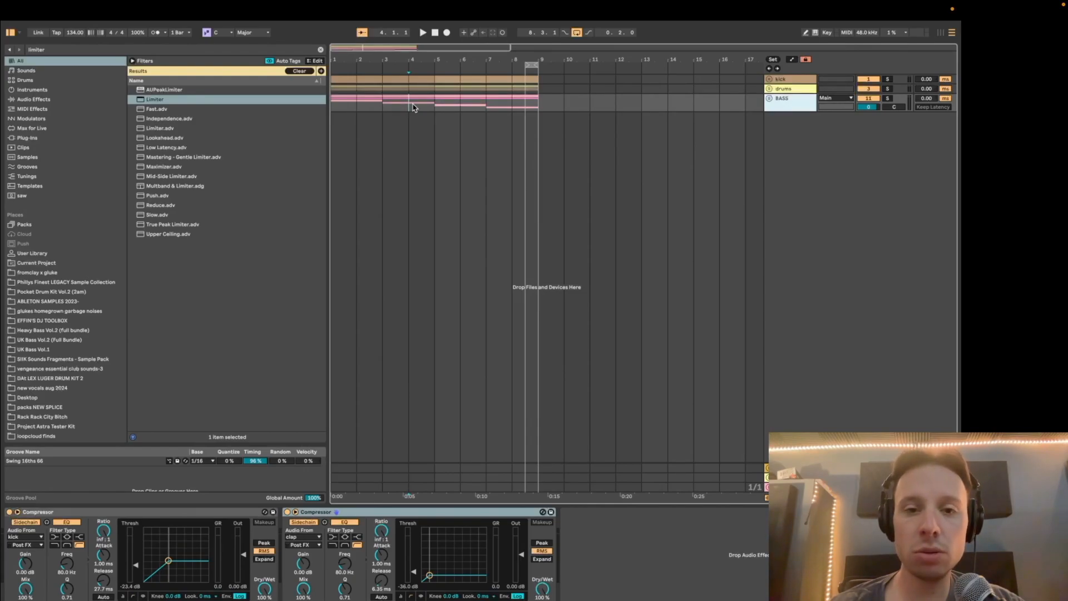
{"action": "key", "text": "Right"}
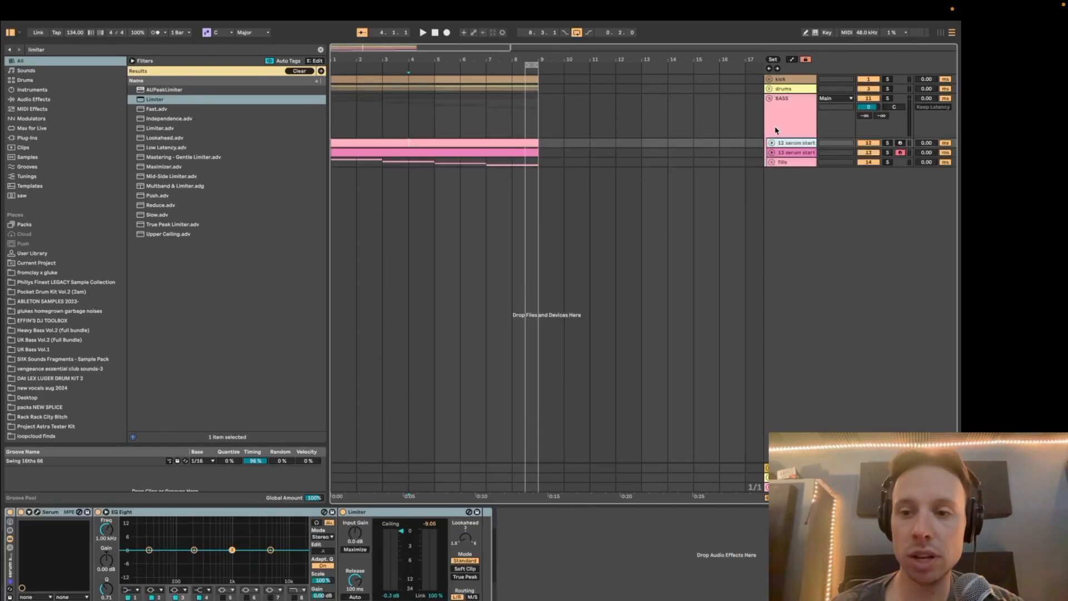
{"action": "key", "text": "Down"}
{"action": "key", "text": "Down"}
{"action": "key", "text": "Down"}
{"action": "key", "text": "Right"}
{"action": "key", "text": "Down"}
{"action": "key", "text": "Down"}
{"action": "key", "text": "Down"}
{"action": "key", "text": "z"}
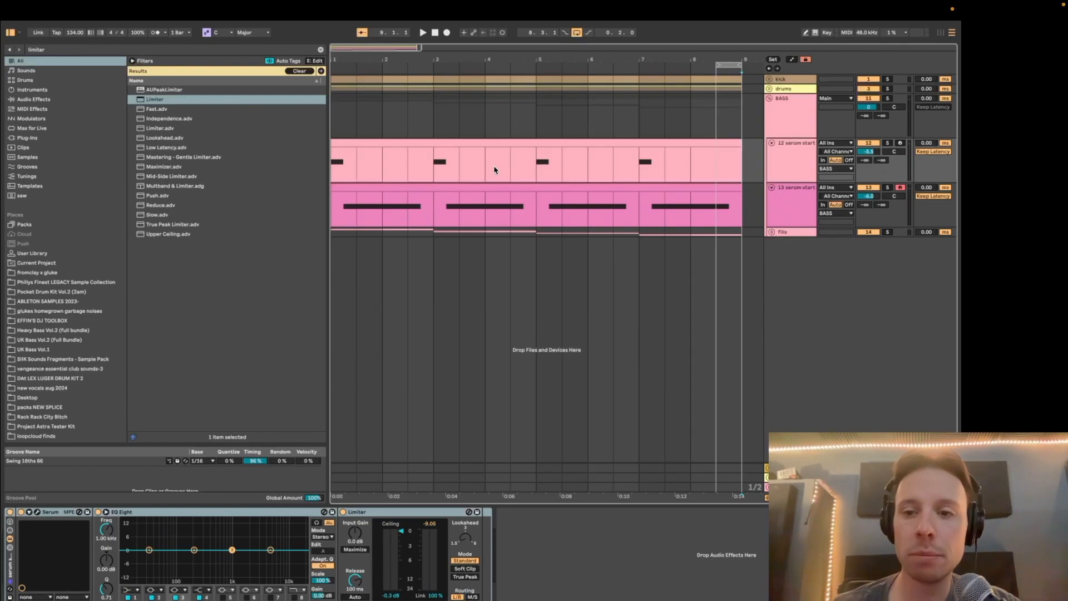
Extend the loop start back to bar 1, widen the grid to 2/1 and place the insert marker at bar 5 on BASS.
{"action": "left_click_drag", "start_coordinate": [717, 65], "coordinate": [333, 64]}
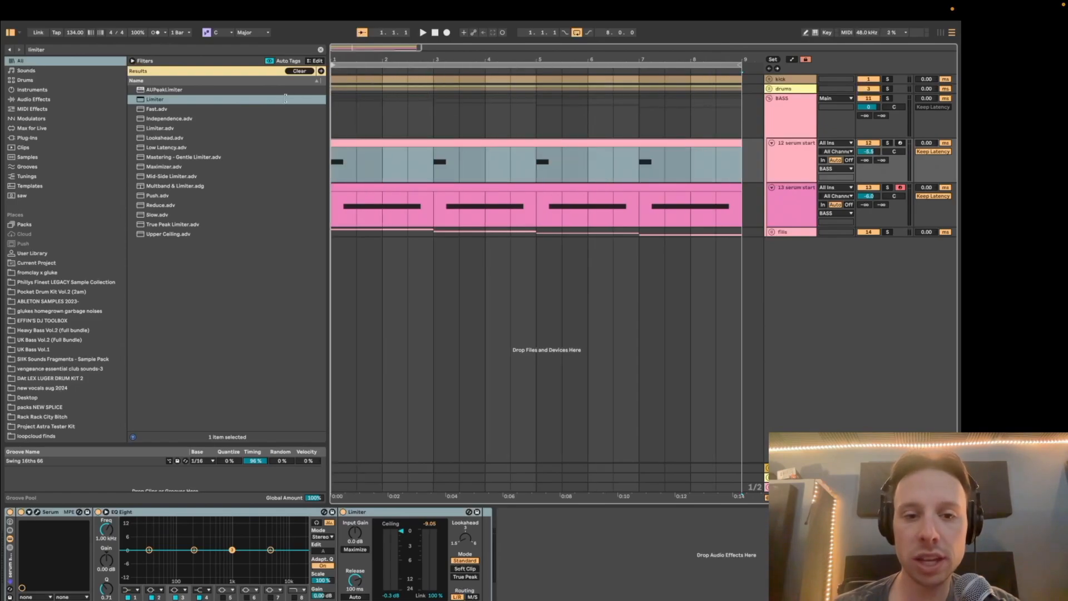
{"action": "left_click", "coordinate": [380, 114]}
{"action": "key", "text": "super+2"}
{"action": "key", "text": "Home"}
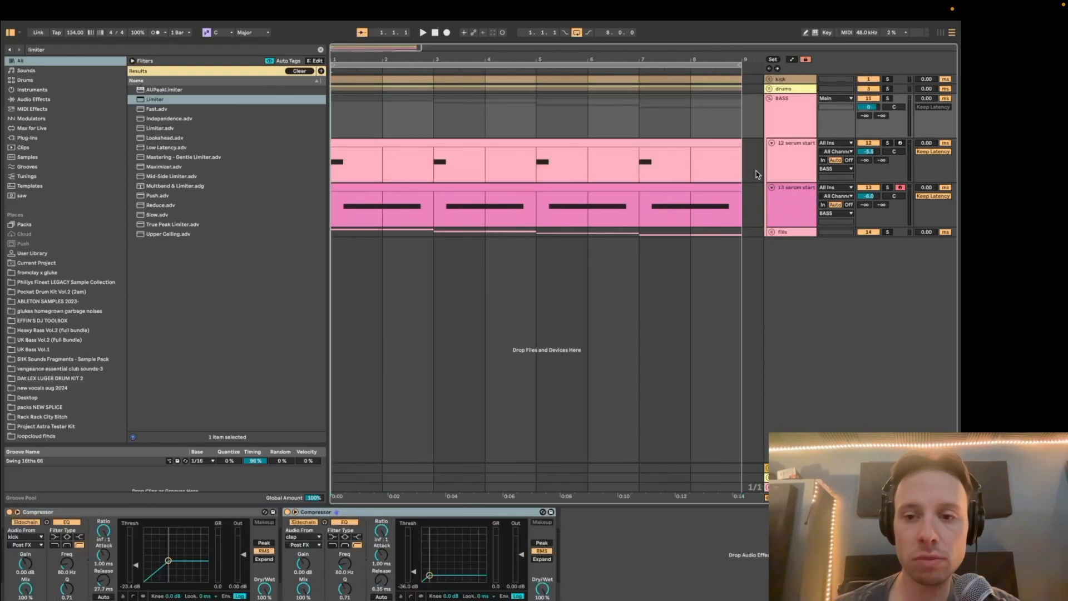
{"action": "key", "text": "super+2"}
{"action": "left_click", "coordinate": [535, 120]}
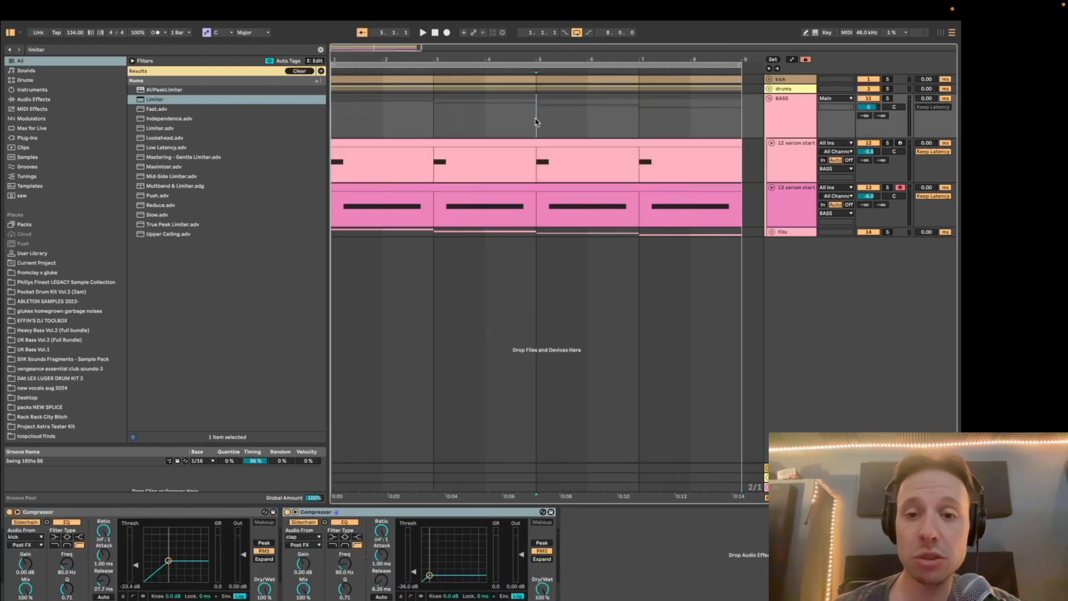